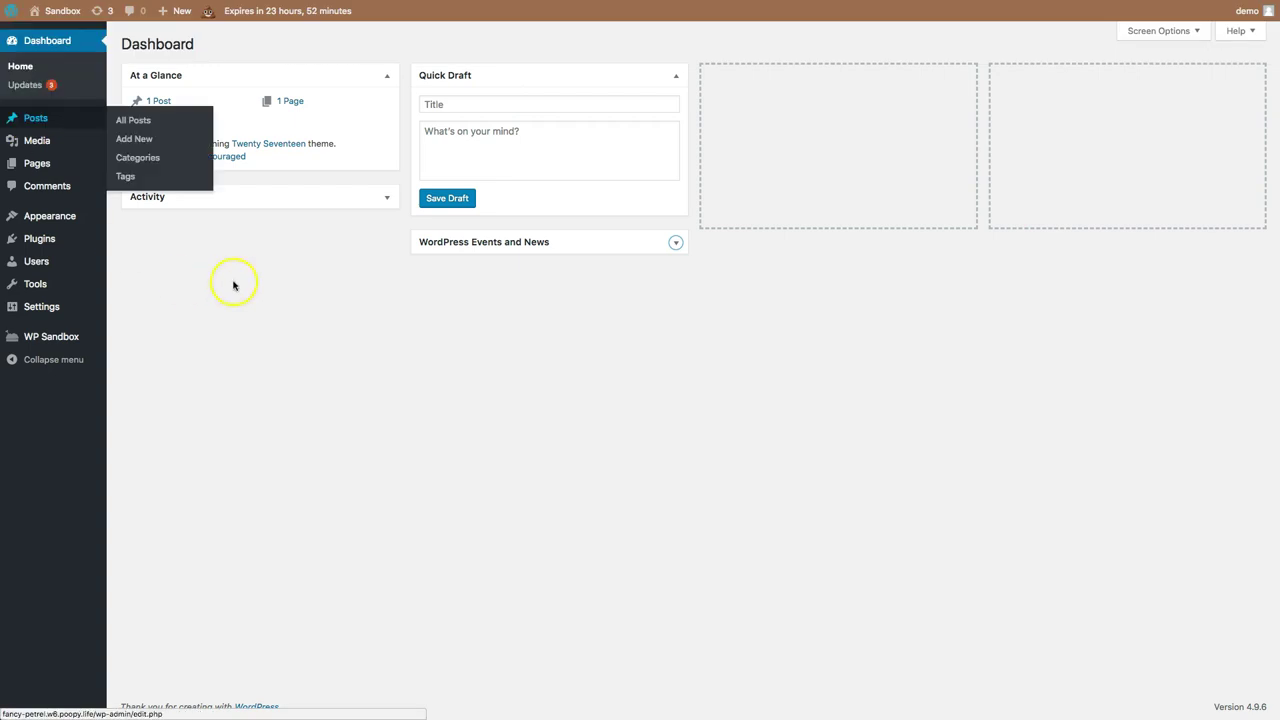
Set Site Language to Español in Settings > General and save the change.
mouse_move(36, 120)
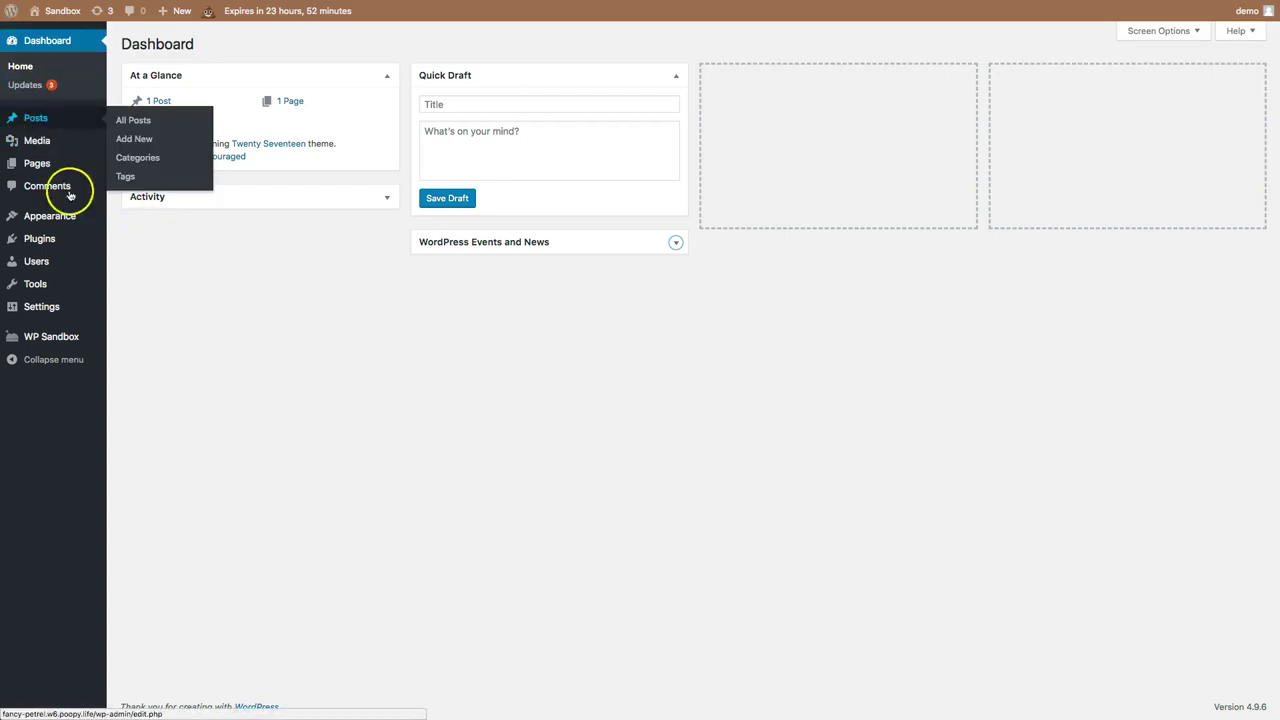
mouse_move(74, 210)
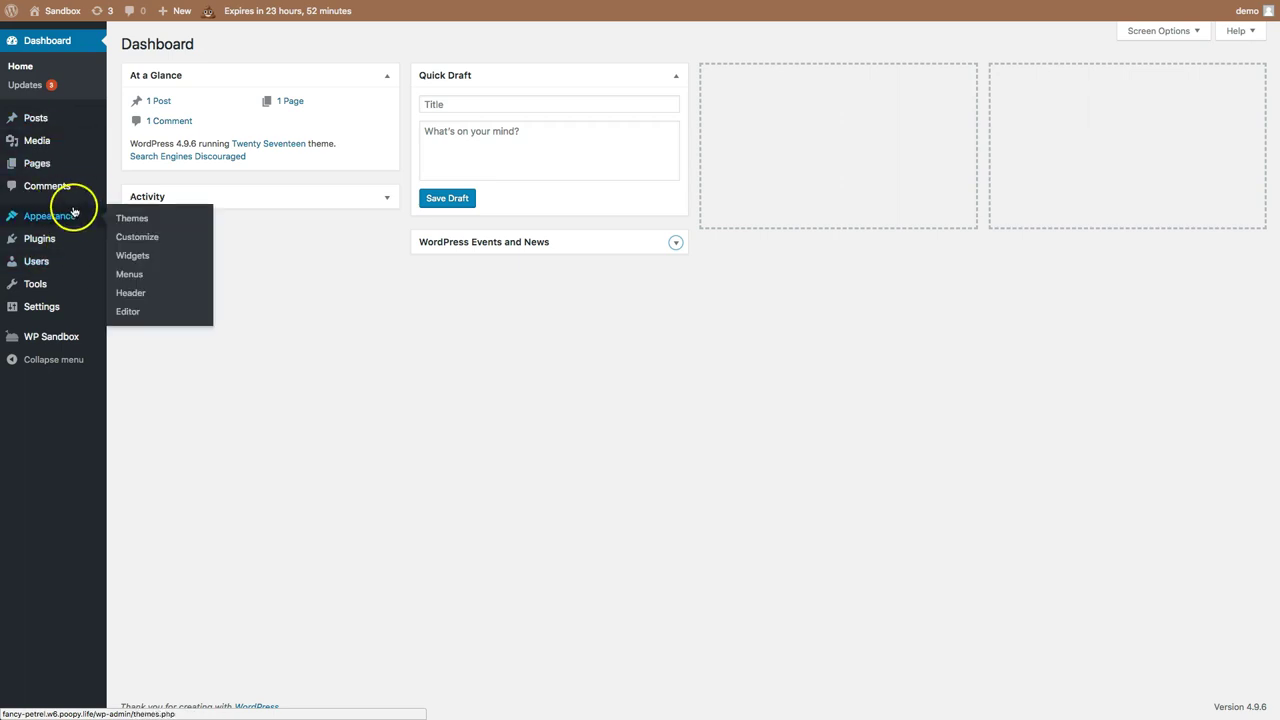
mouse_move(34, 308)
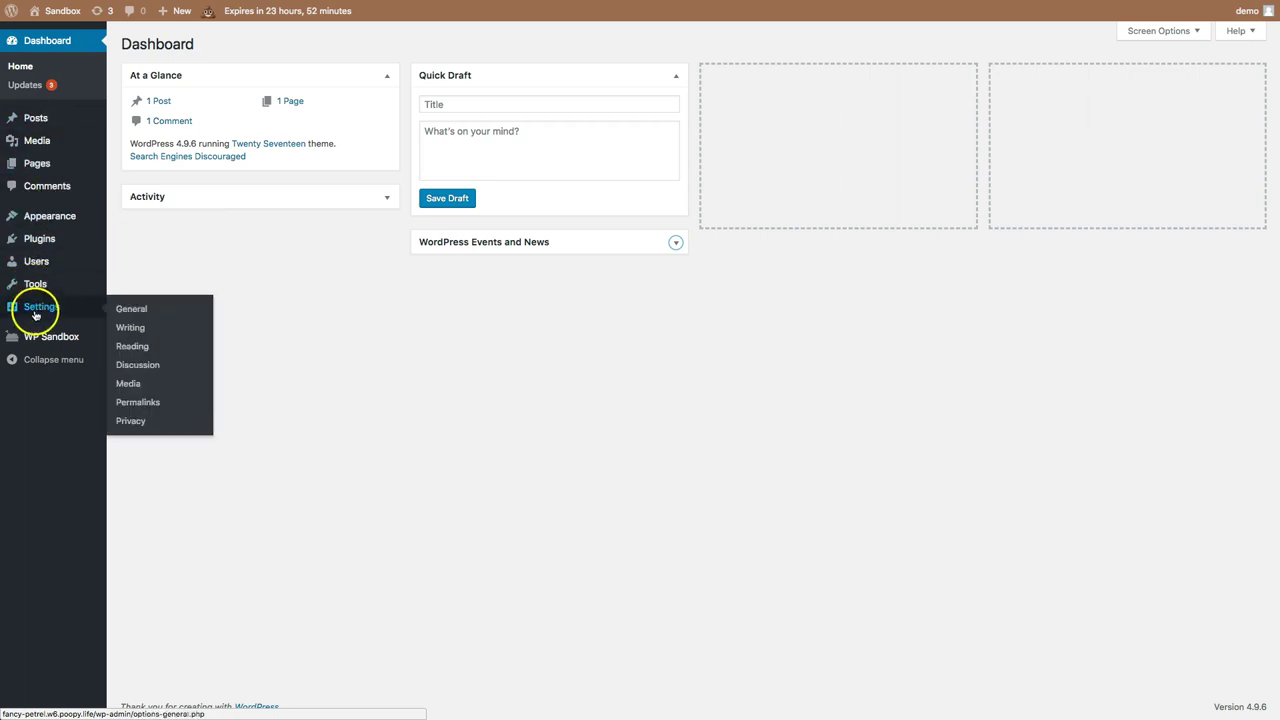
left_click(131, 313)
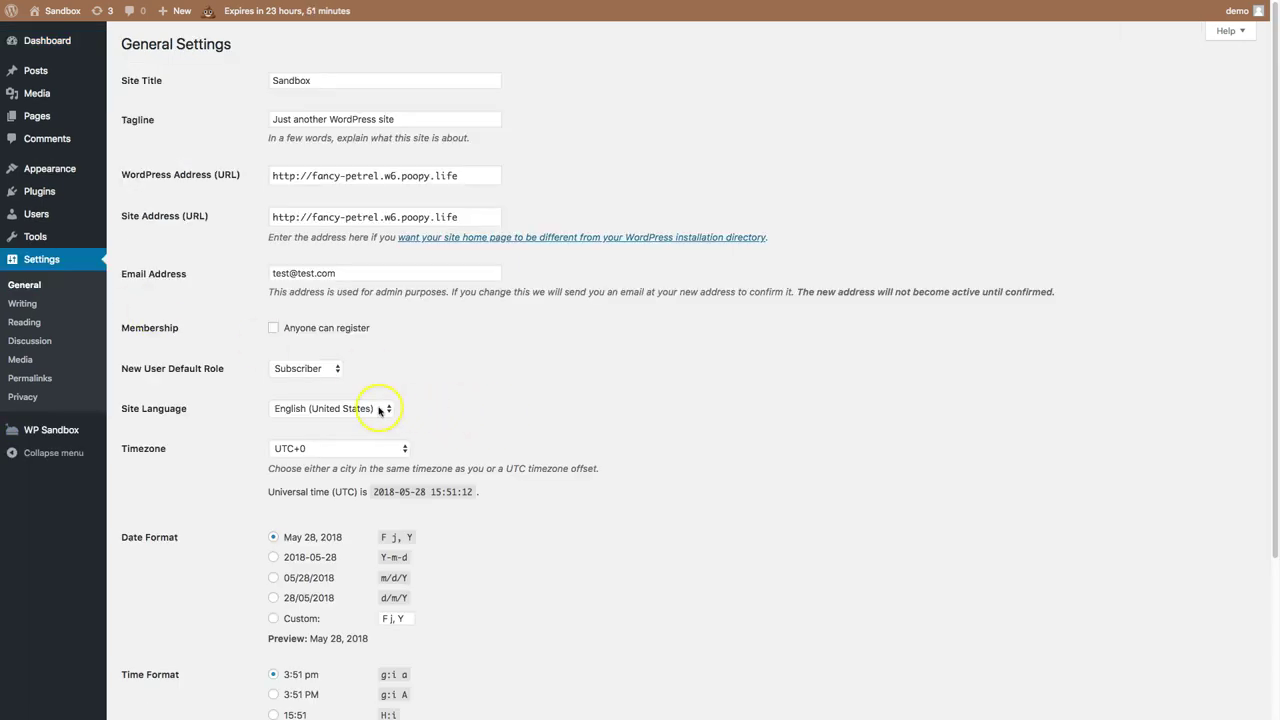
left_click(378, 409)
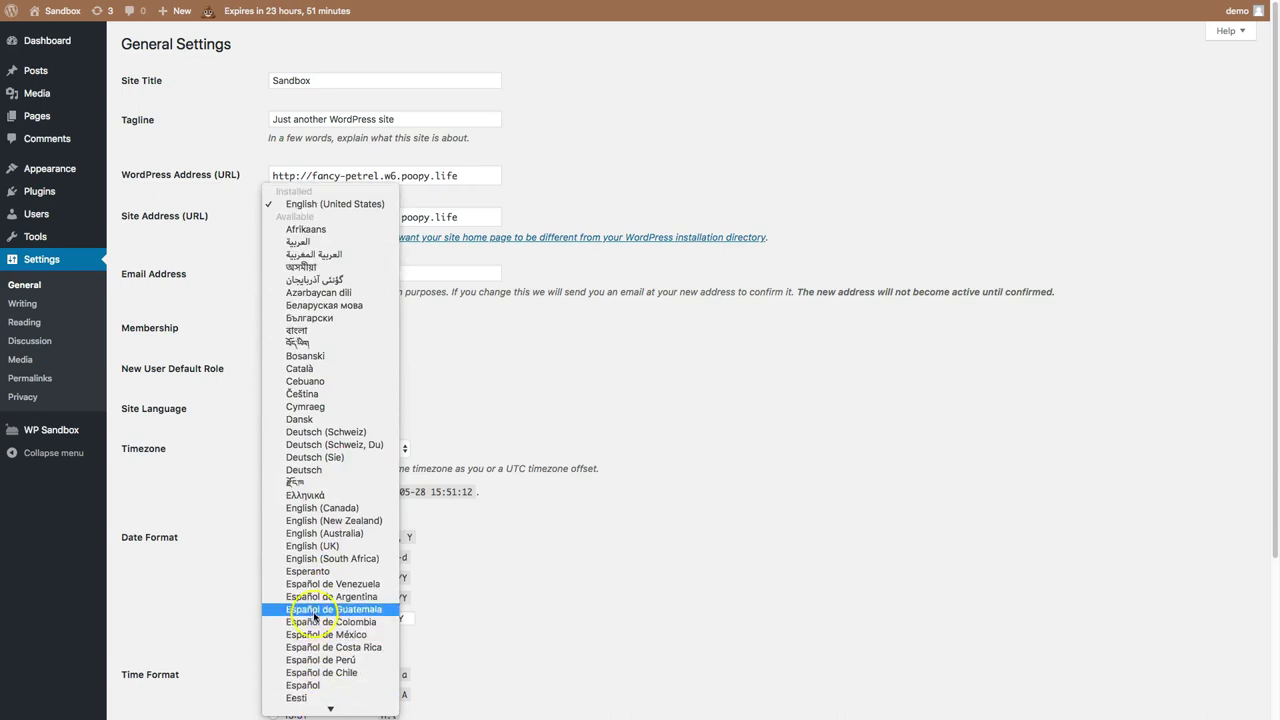
left_click(322, 685)
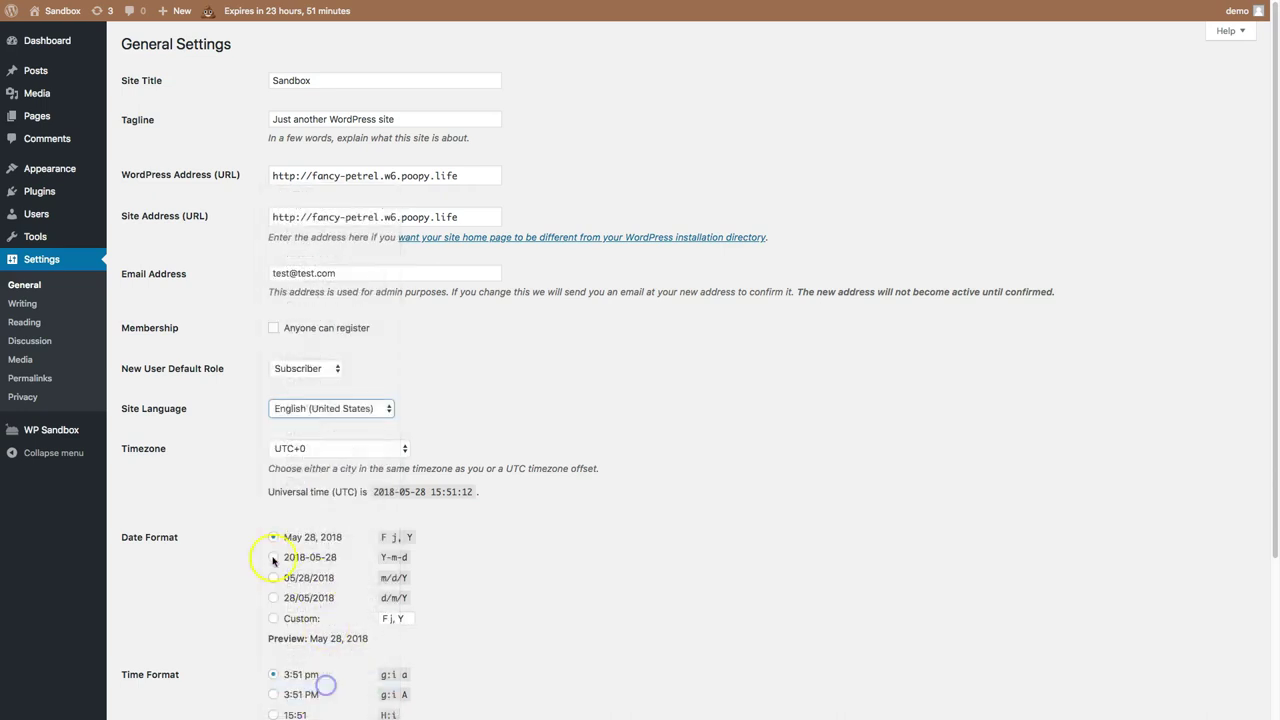
scroll(203, 597, "down", 5)
left_click(157, 651)
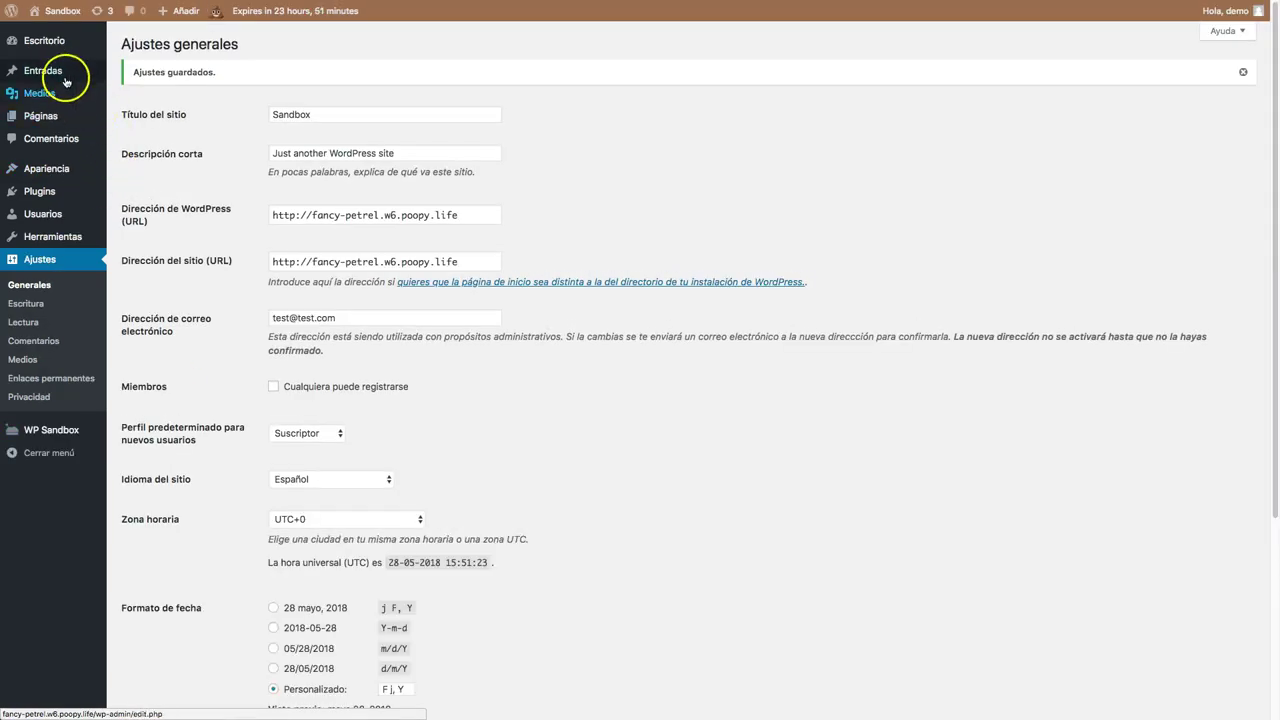
From Todas las entradas, start a new blank post with Añadir nueva.
mouse_move(63, 76)
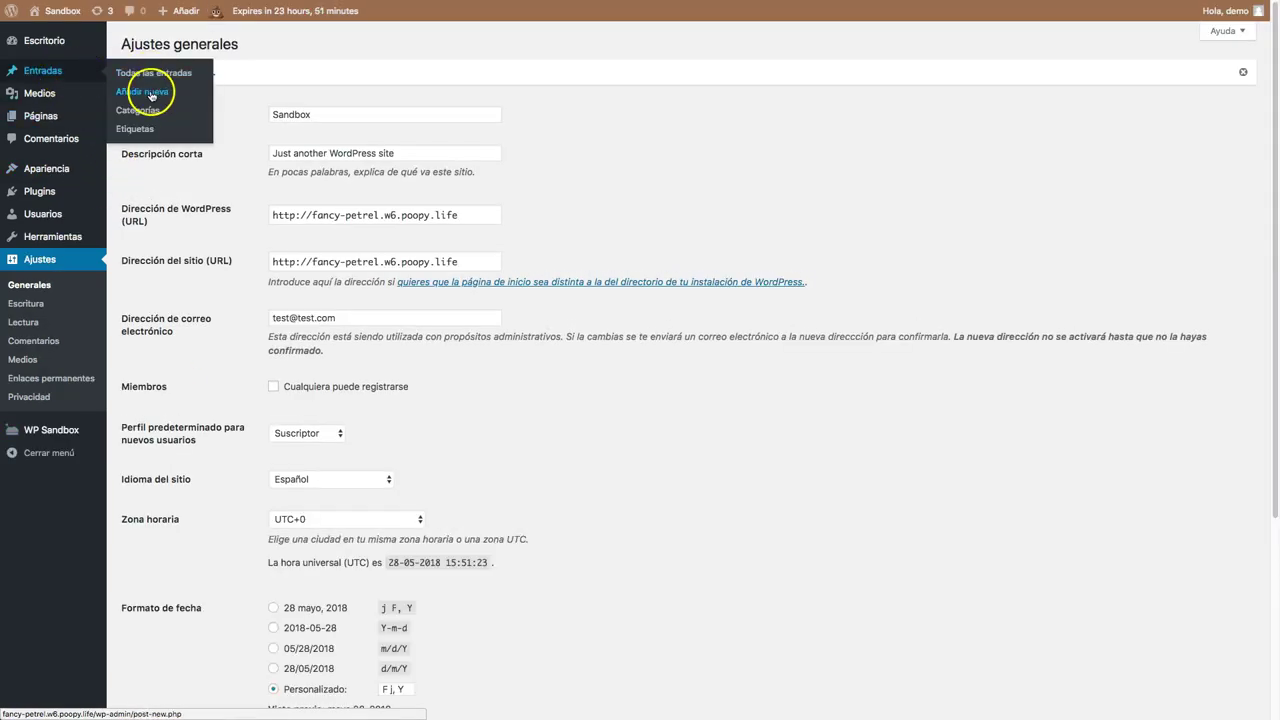
left_click(152, 75)
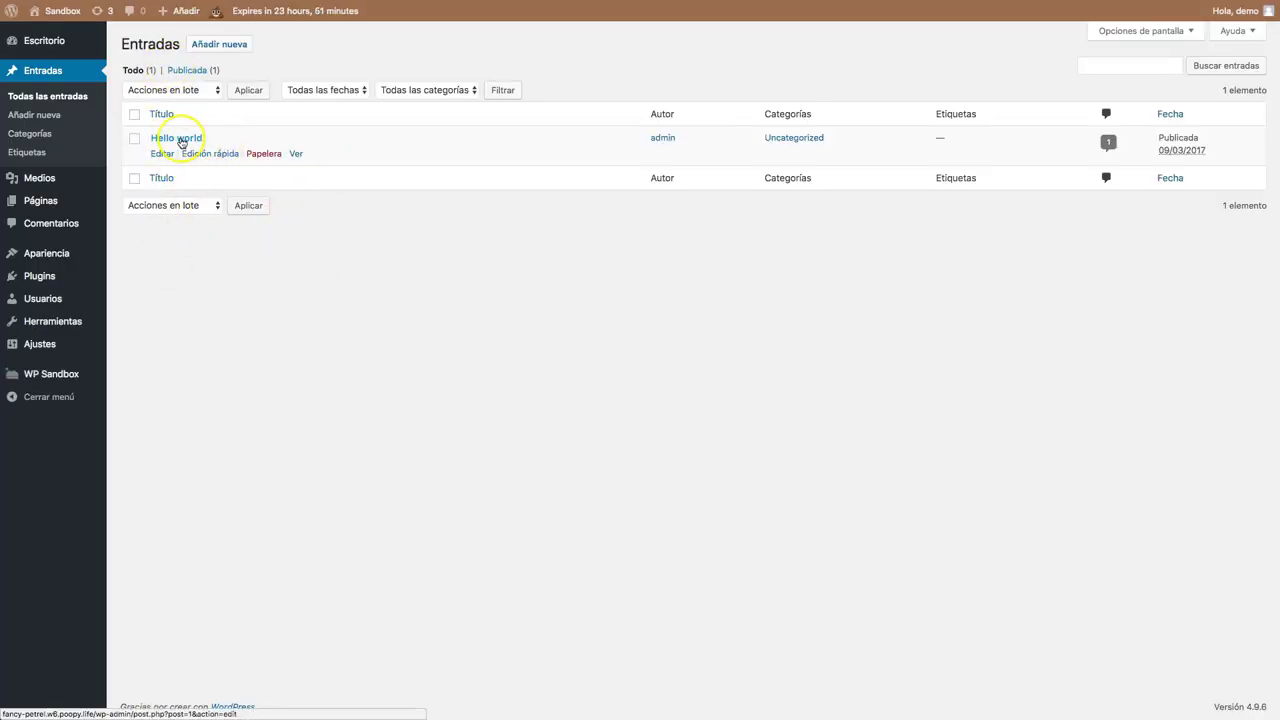
left_click(230, 47)
left_click(409, 240)
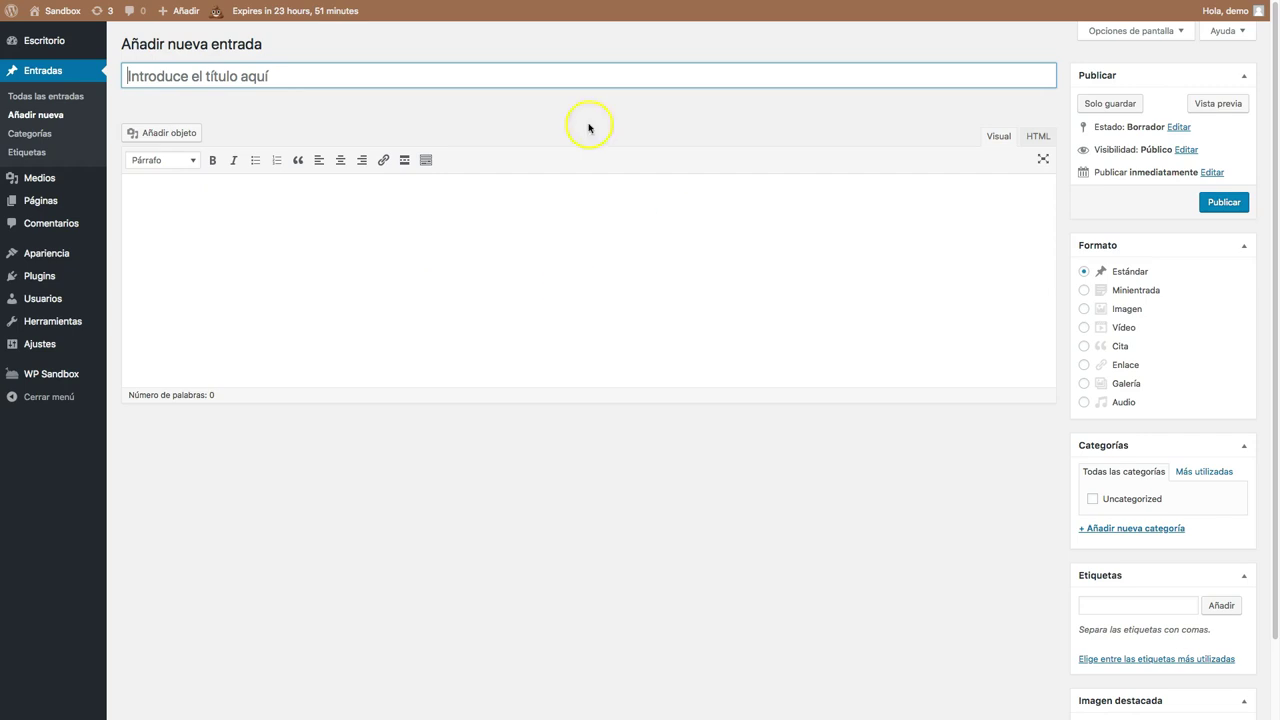
left_click(1094, 31)
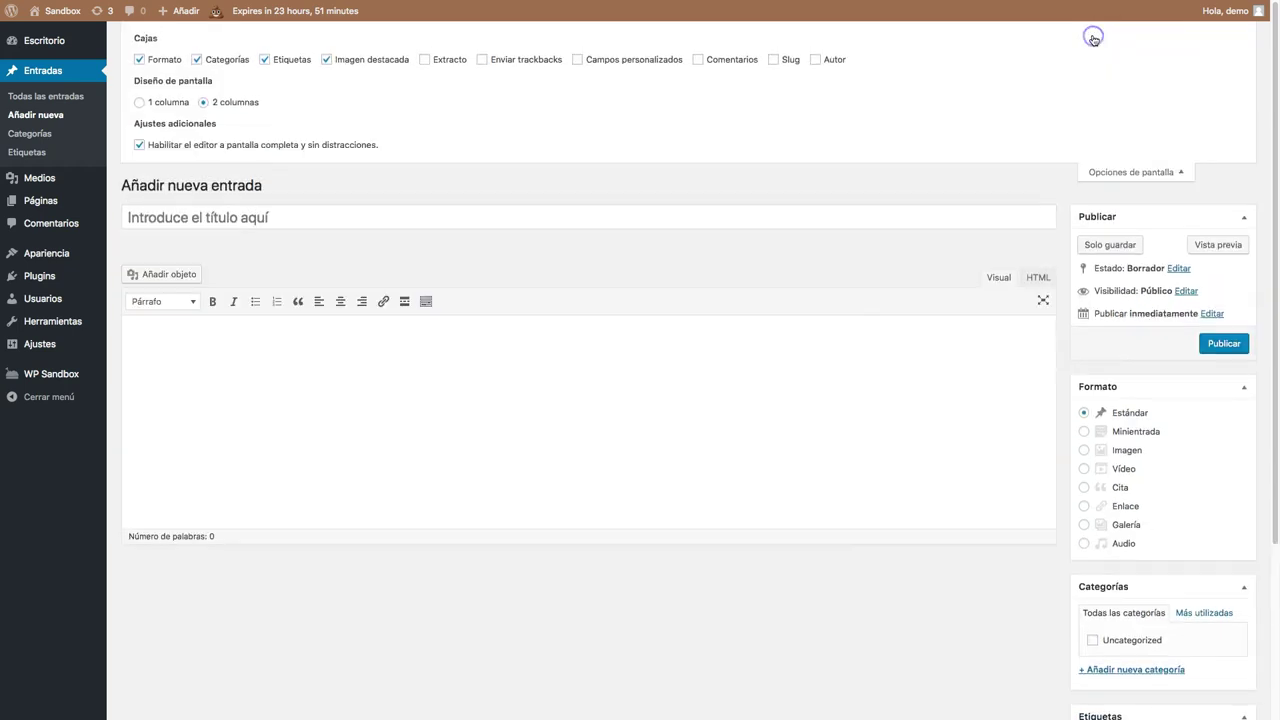
left_click(740, 63)
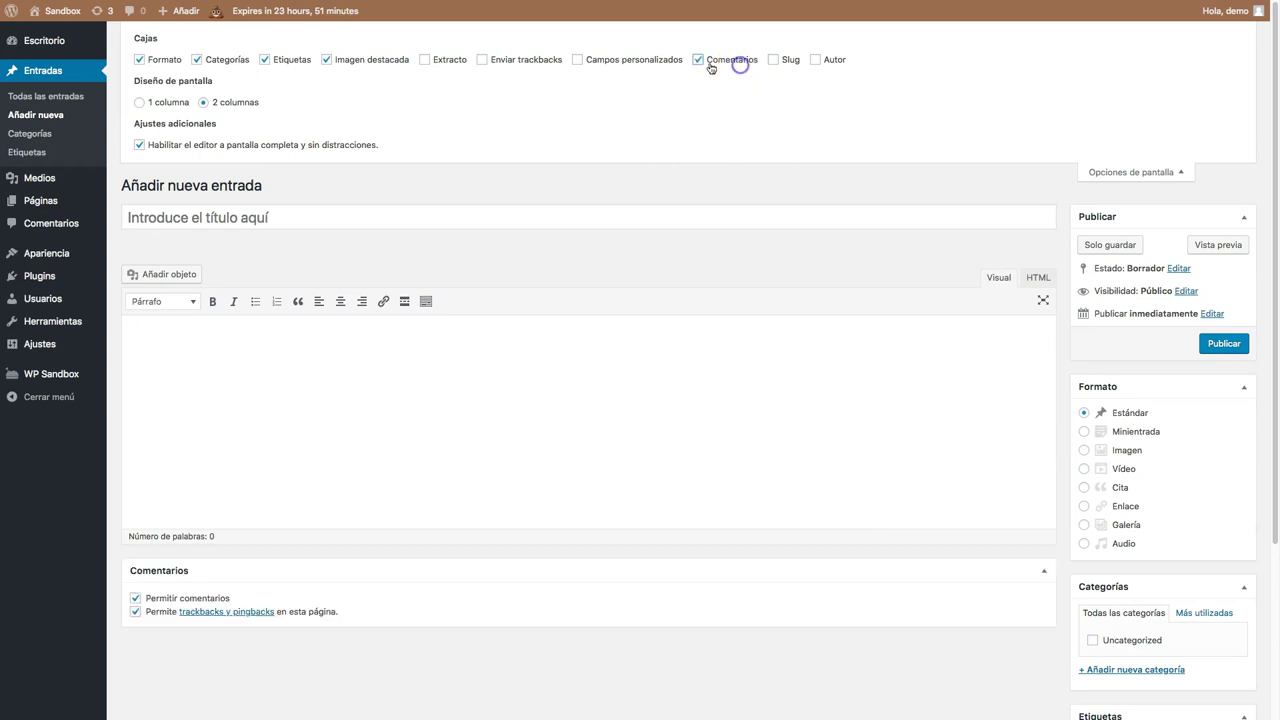
left_click(614, 59)
left_click(486, 61)
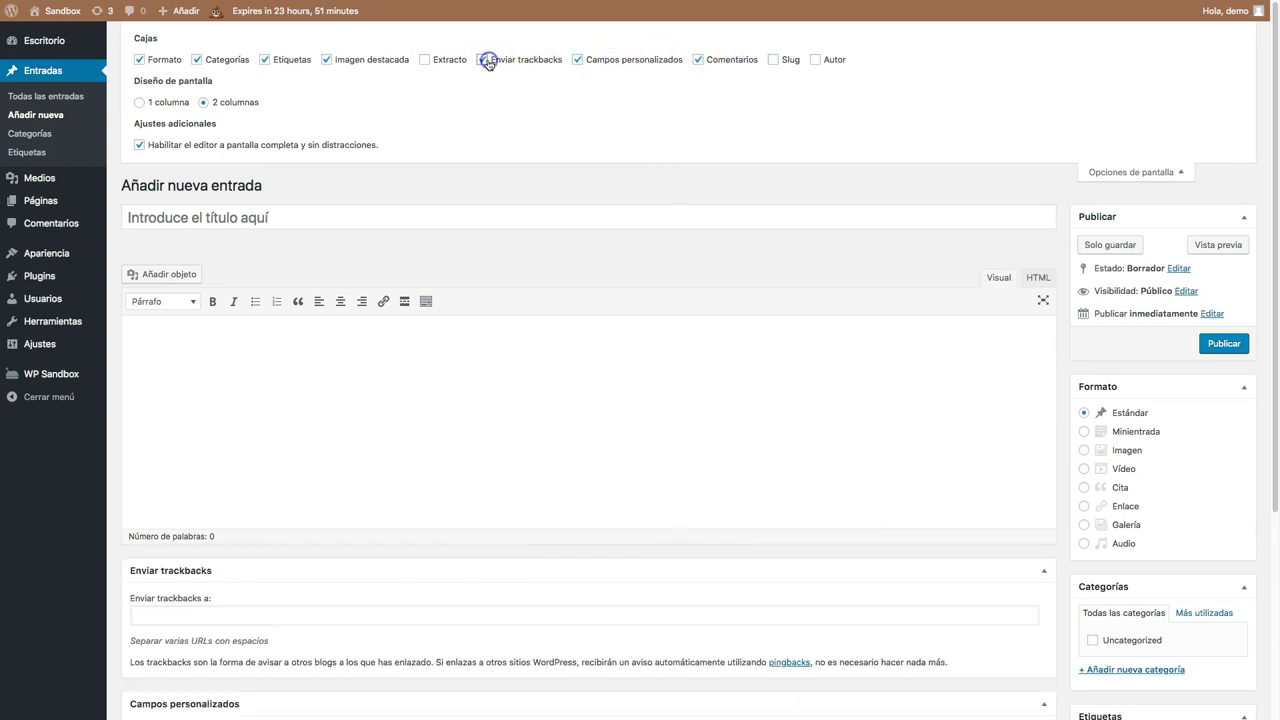
left_click(436, 60)
left_click(773, 60)
left_click(815, 60)
left_click(815, 60)
left_click(776, 60)
left_click(716, 61)
left_click(647, 61)
left_click(538, 61)
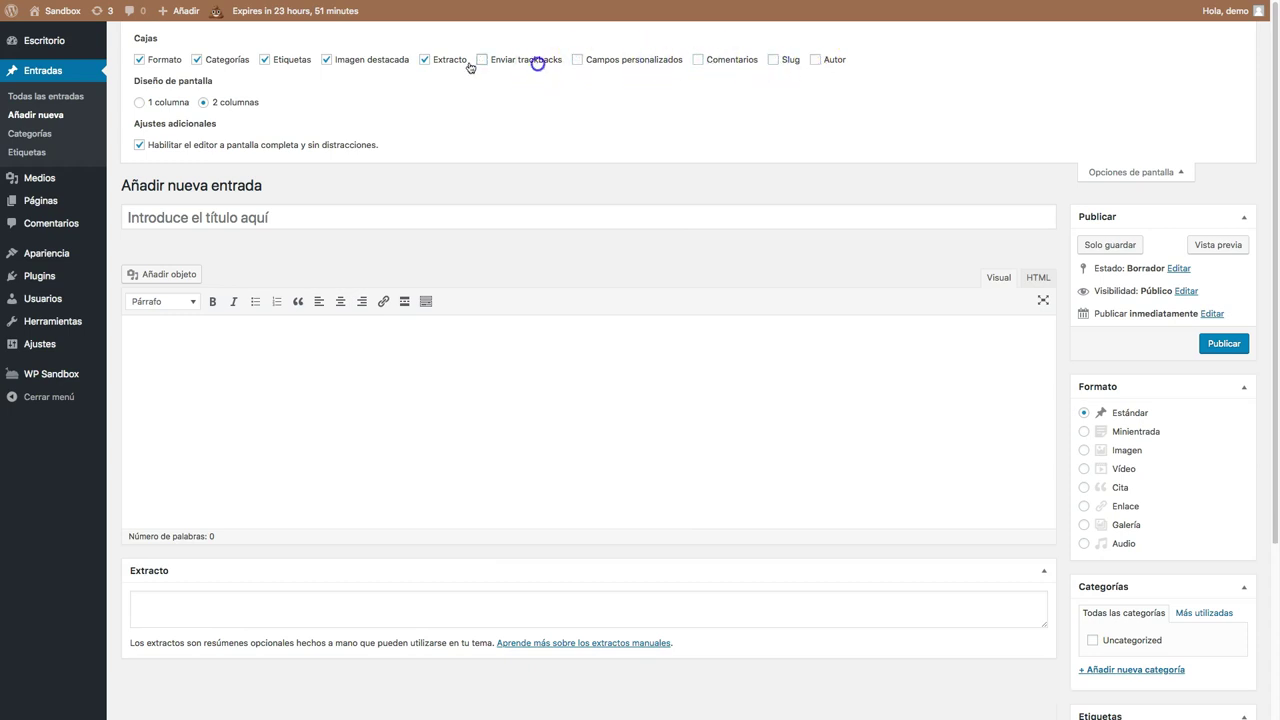
left_click(430, 60)
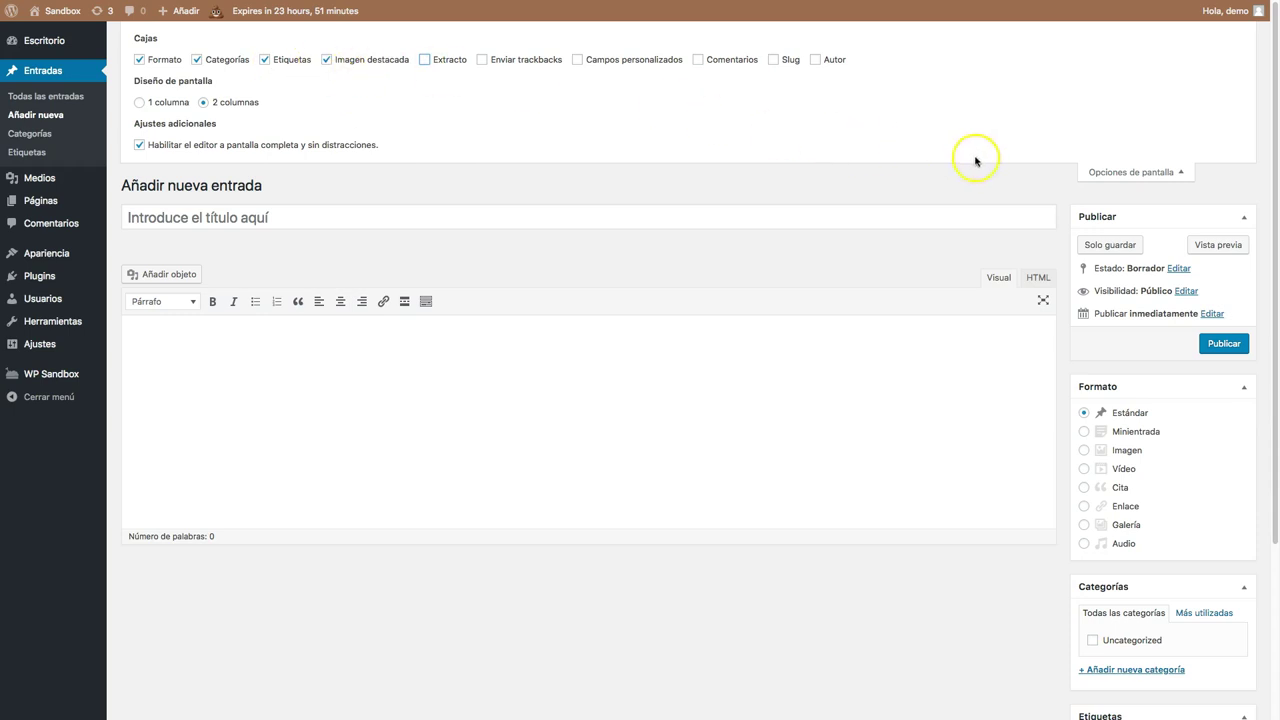
left_click(1092, 172)
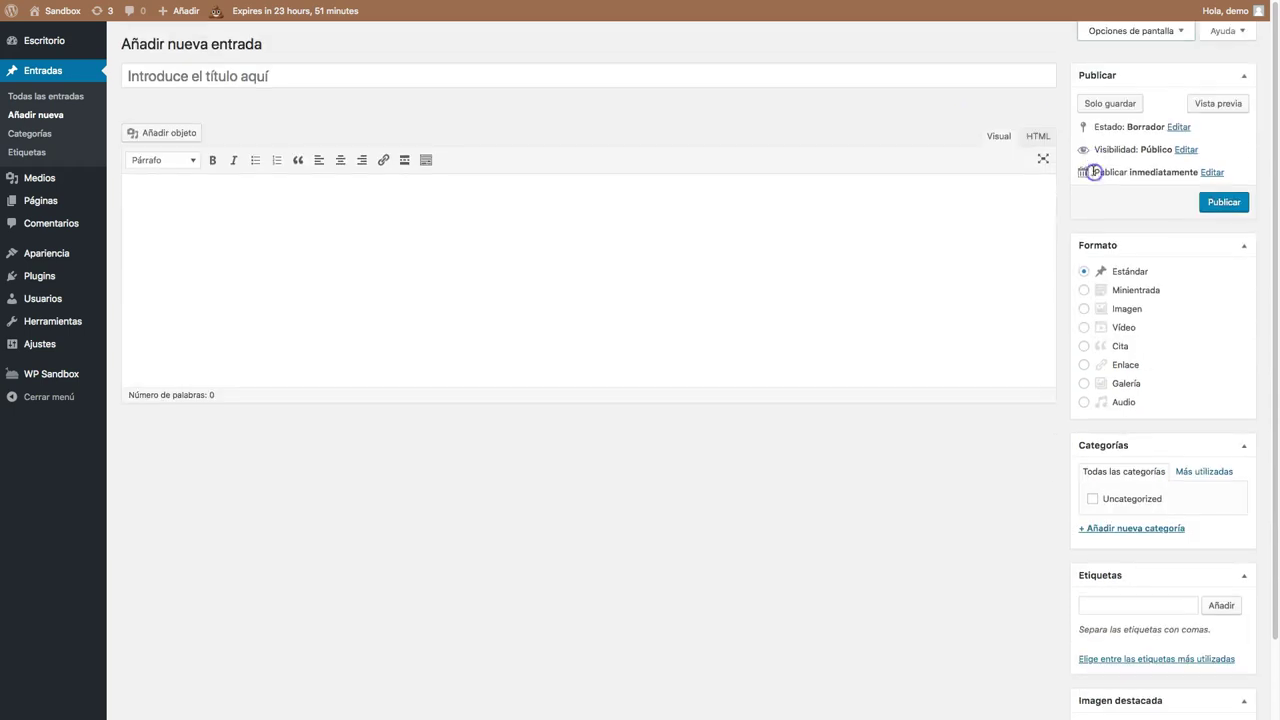
Title the post 'Curso de Introducción a WordPress', leaving the slug curso-de-introduccion-a-wordpress unchanged.
left_click(231, 77)
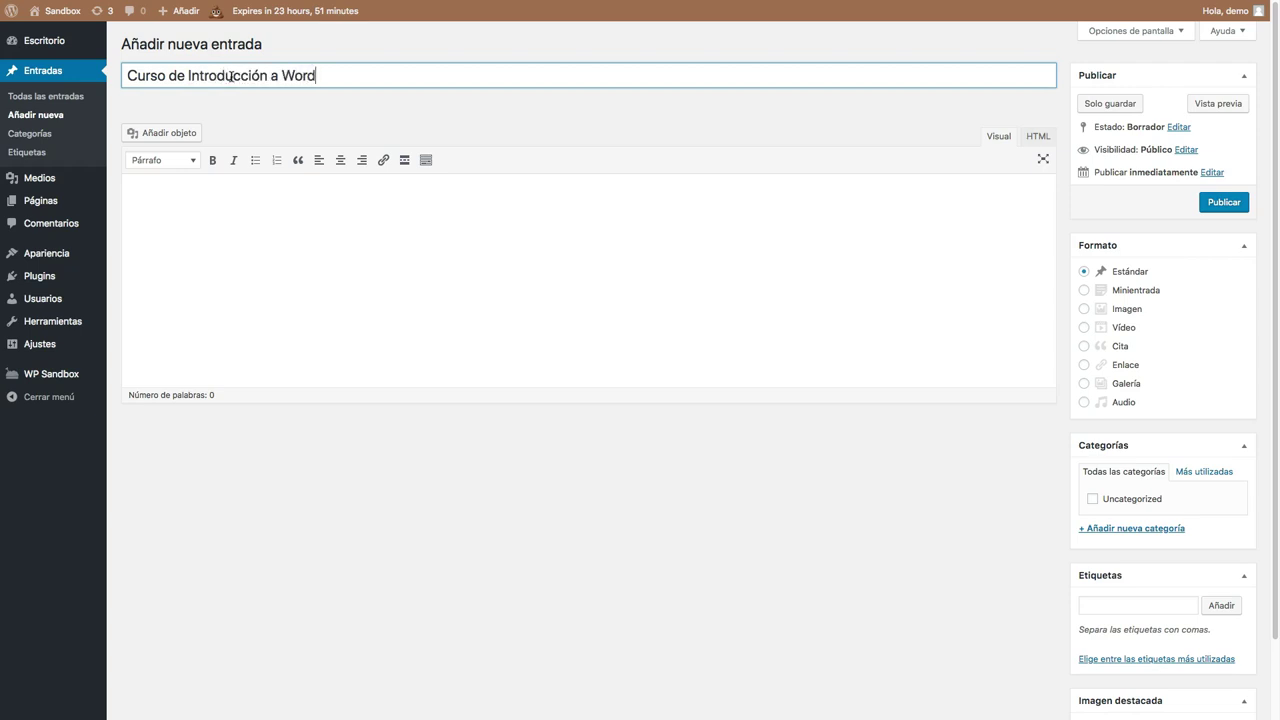
left_click(244, 213)
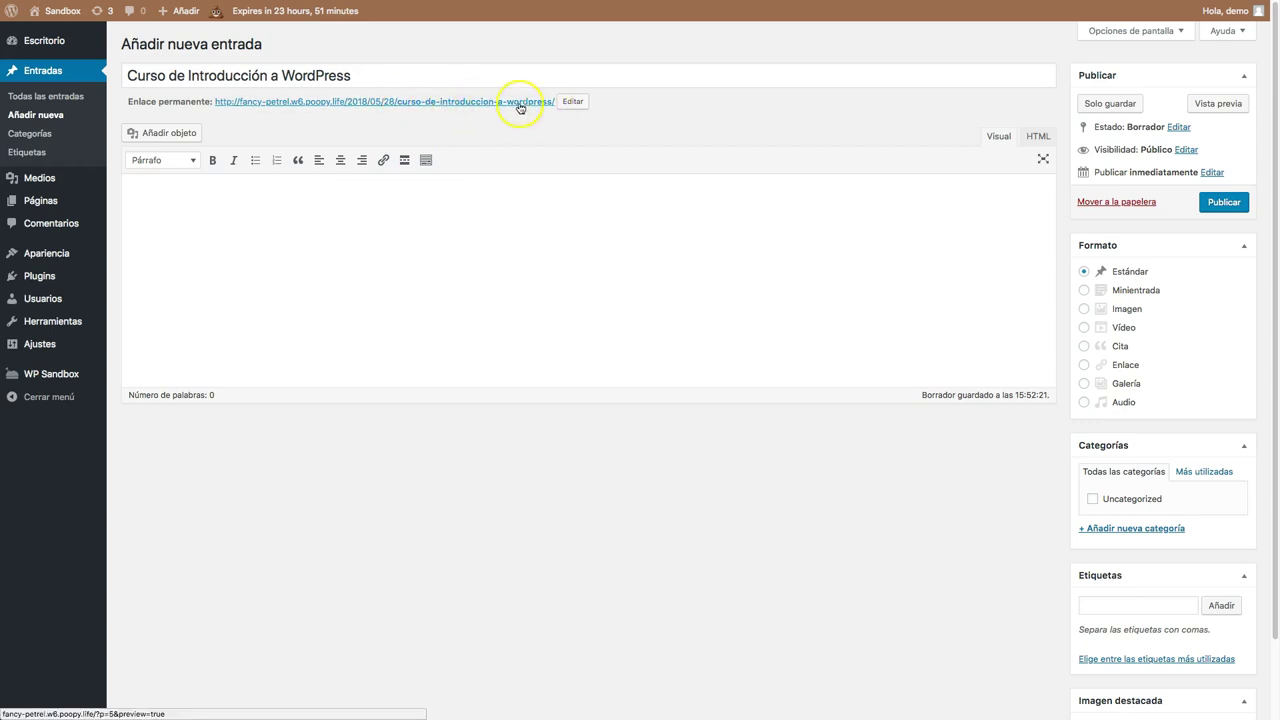
left_click(572, 101)
left_click(415, 102)
left_click_drag(415, 102, 557, 102)
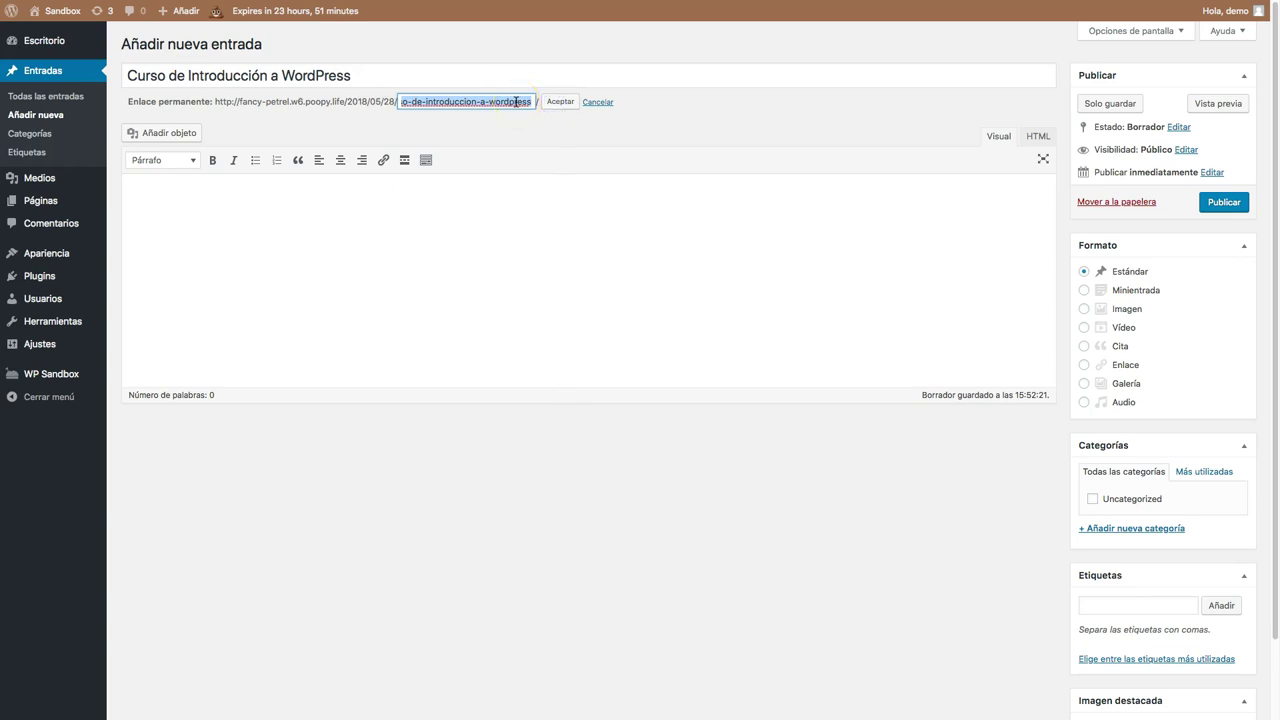
left_click(516, 102)
left_click_drag(517, 100, 429, 100)
left_click(431, 101)
left_click(599, 102)
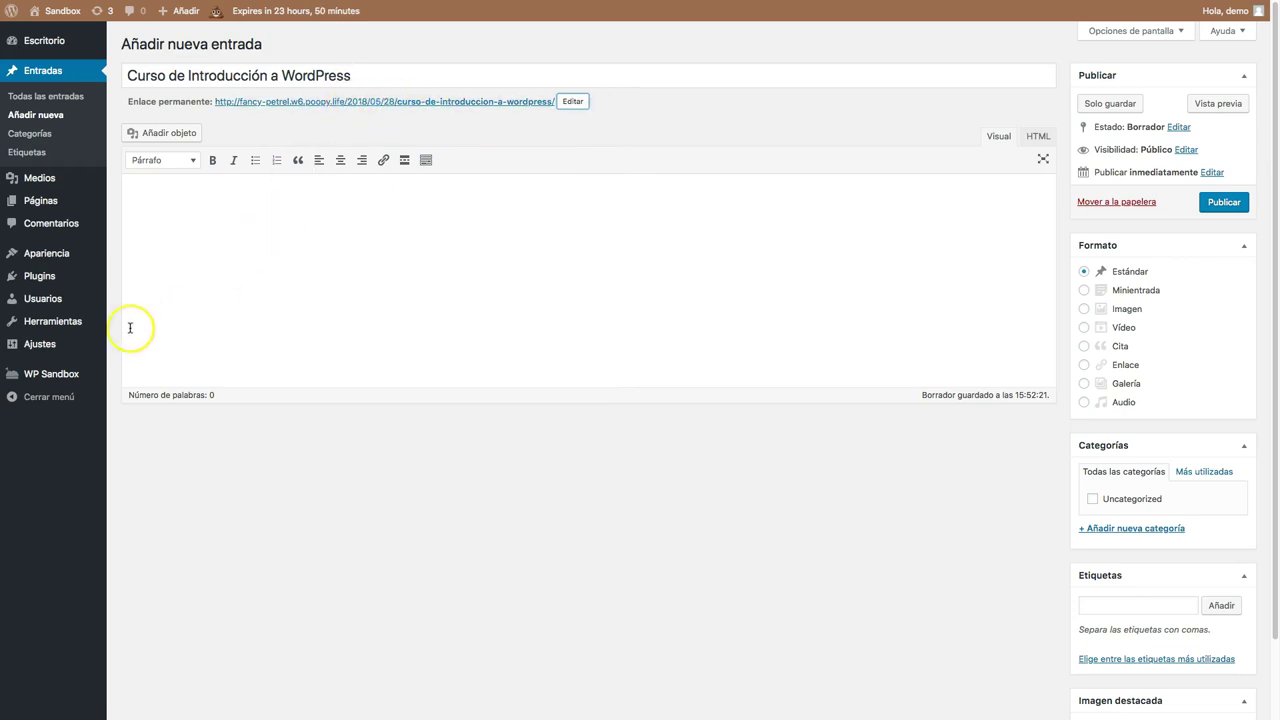
mouse_move(48, 344)
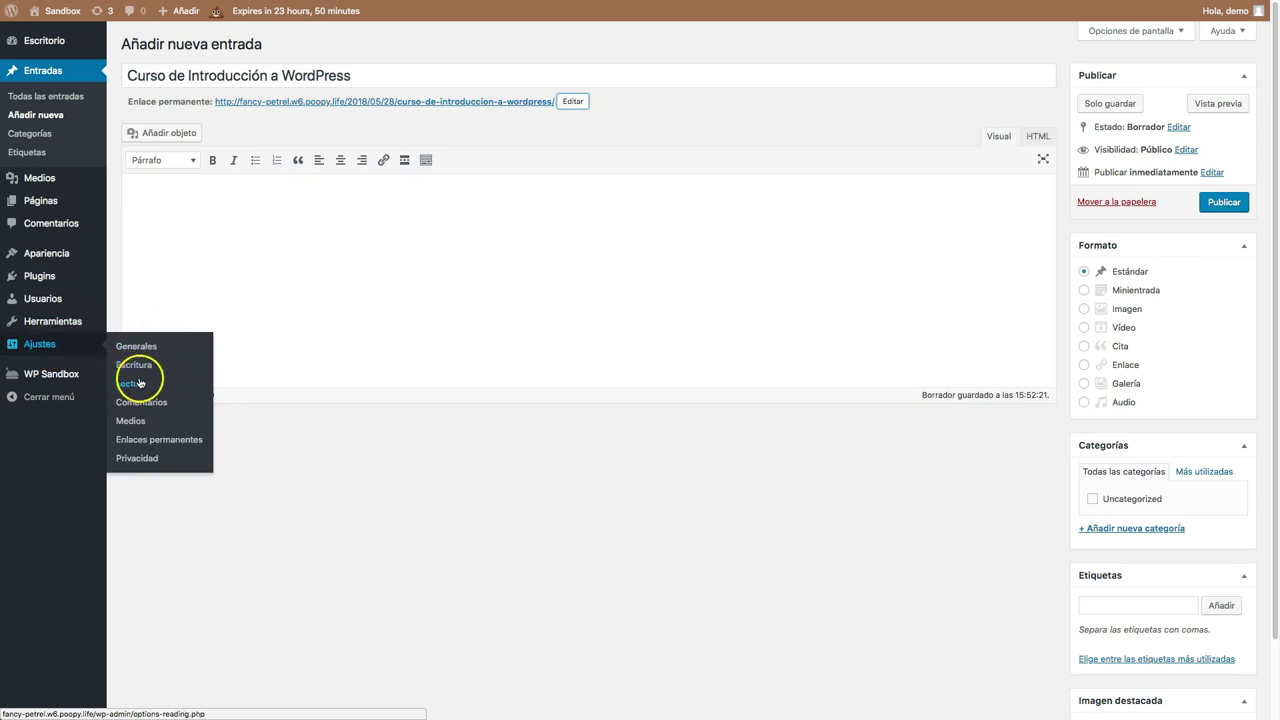
Write 'Este es el curso de Introducción a WordPress' with 'curso' bold, plus bullets Punto 1–3.
left_click(337, 245)
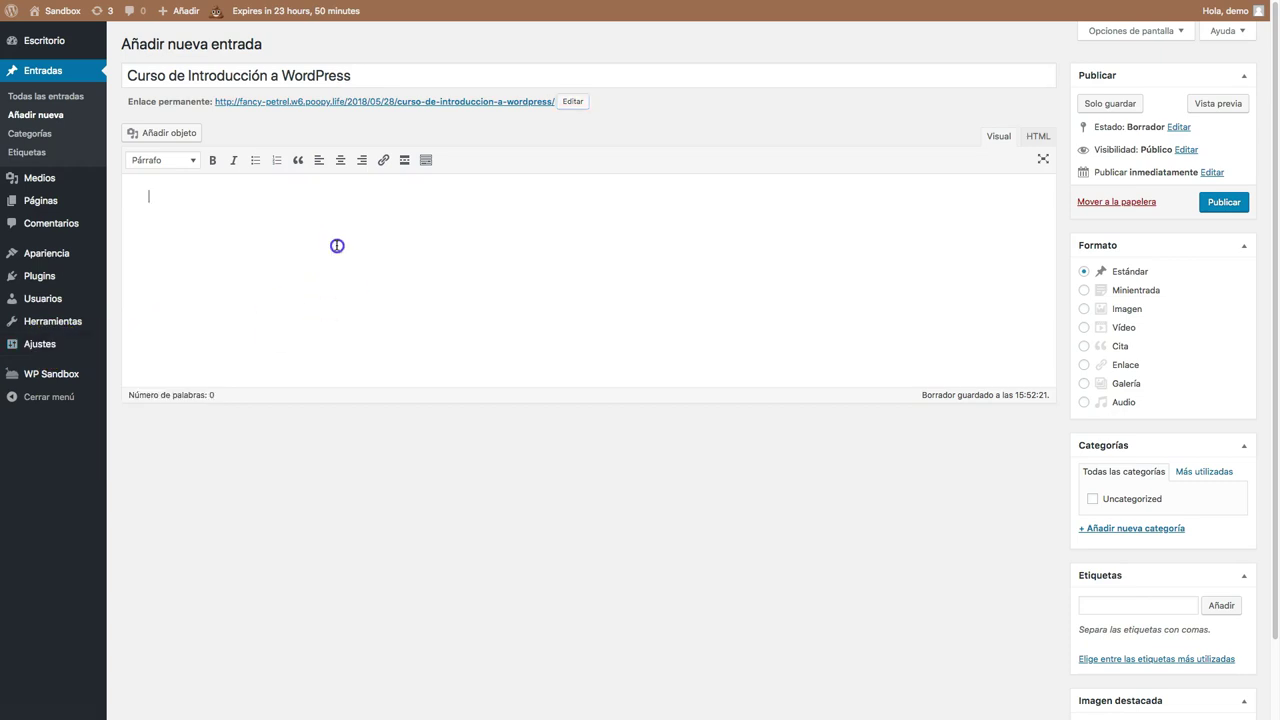
left_click(339, 231)
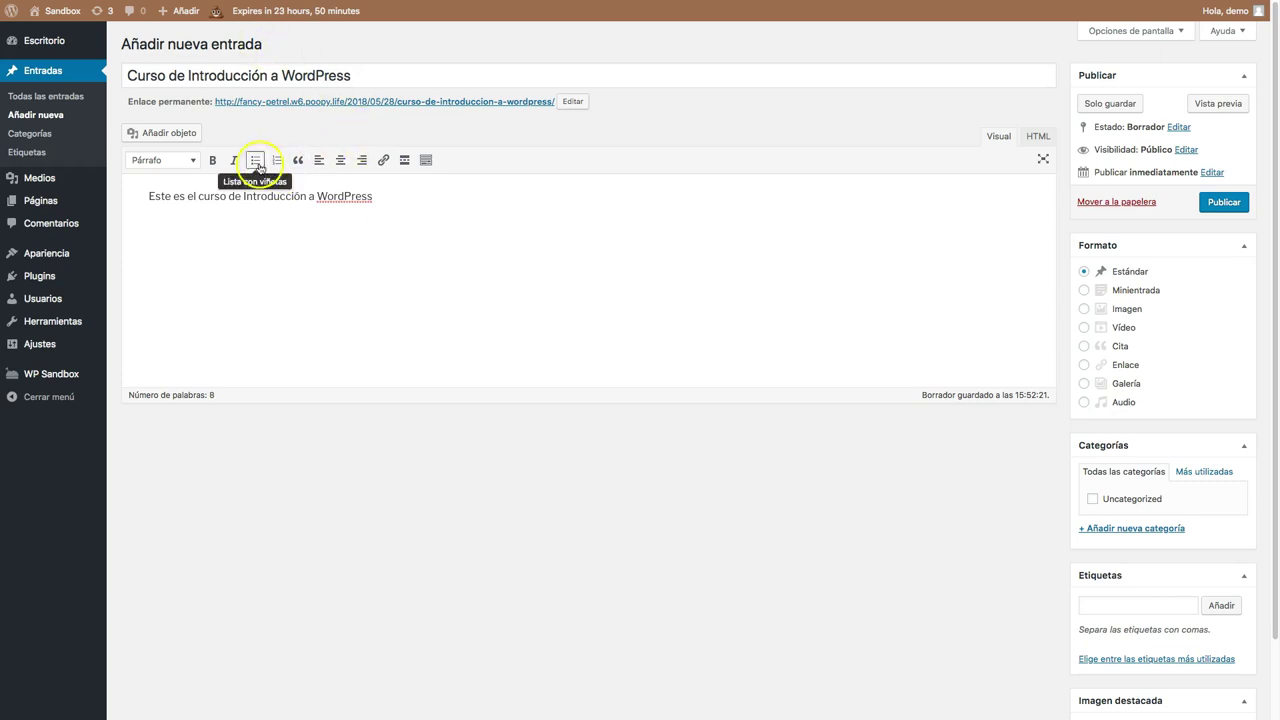
left_click_drag(198, 196, 228, 196)
left_click(212, 160)
left_click(363, 196)
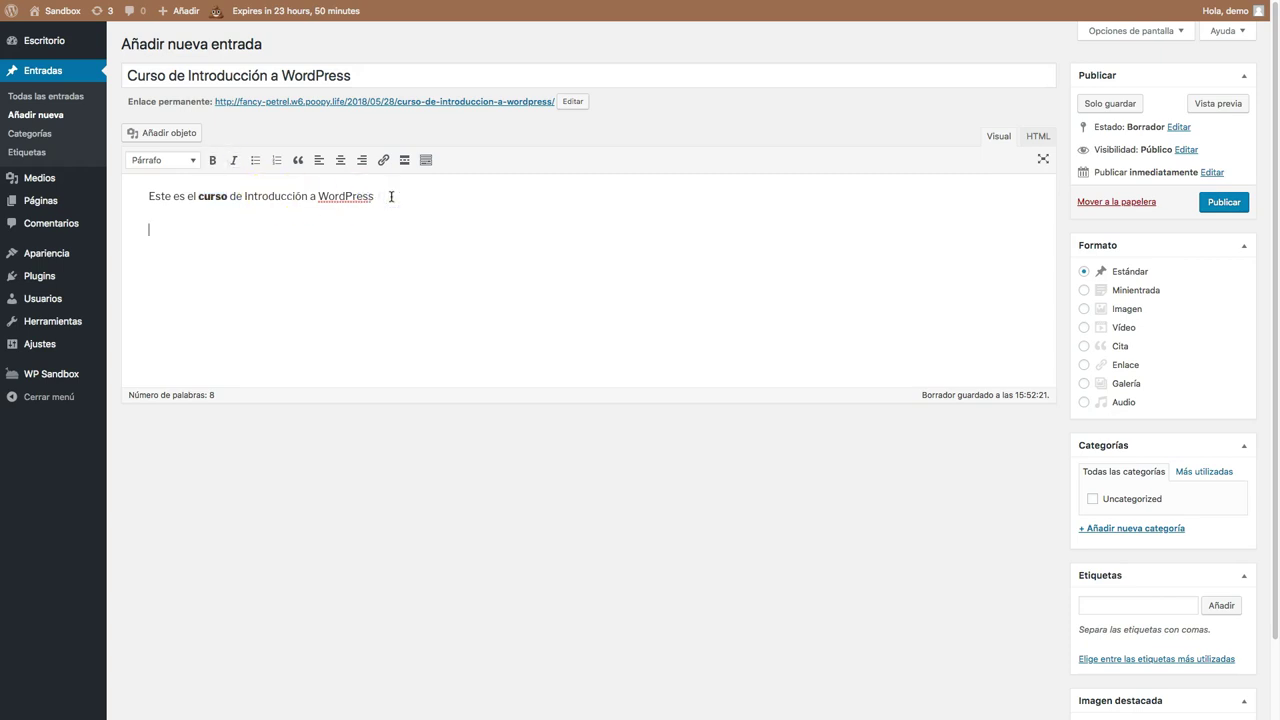
left_click(256, 161)
left_click(187, 229)
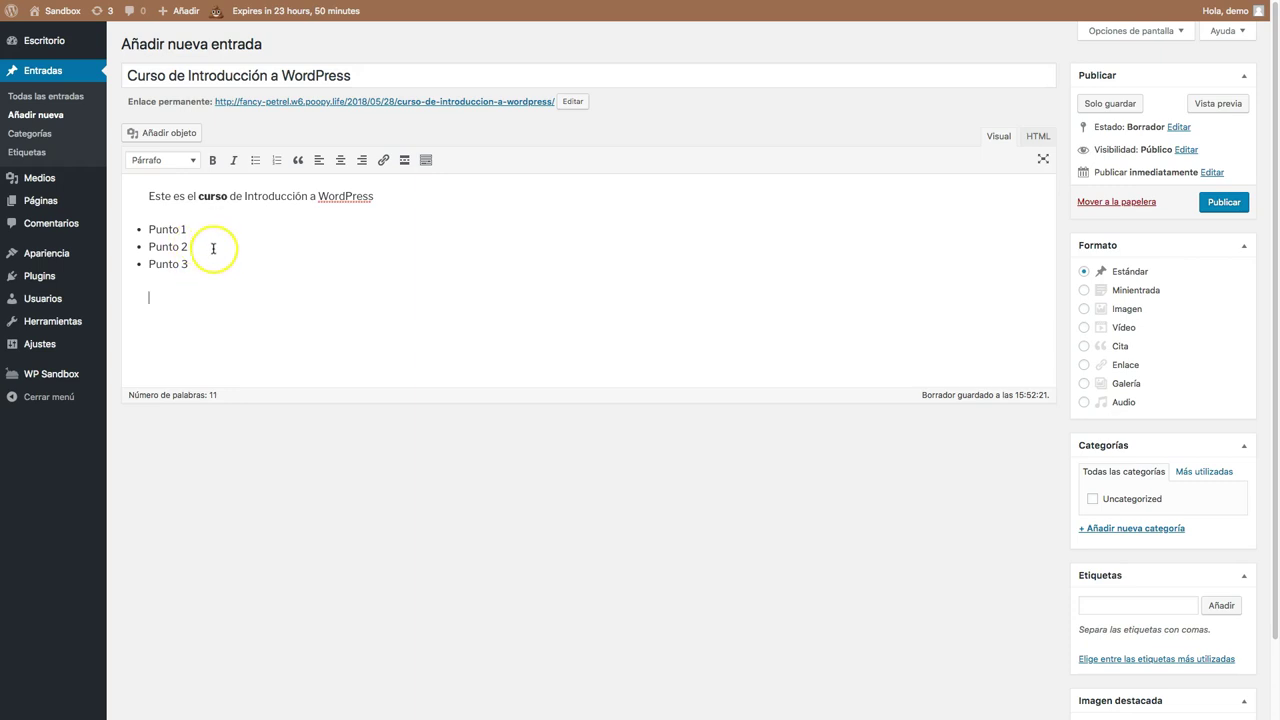
Try centre and right alignment on the first paragraph, restore left, and reveal the second toolbar row.
left_click(306, 198)
left_click(341, 162)
left_click(362, 160)
left_click(317, 161)
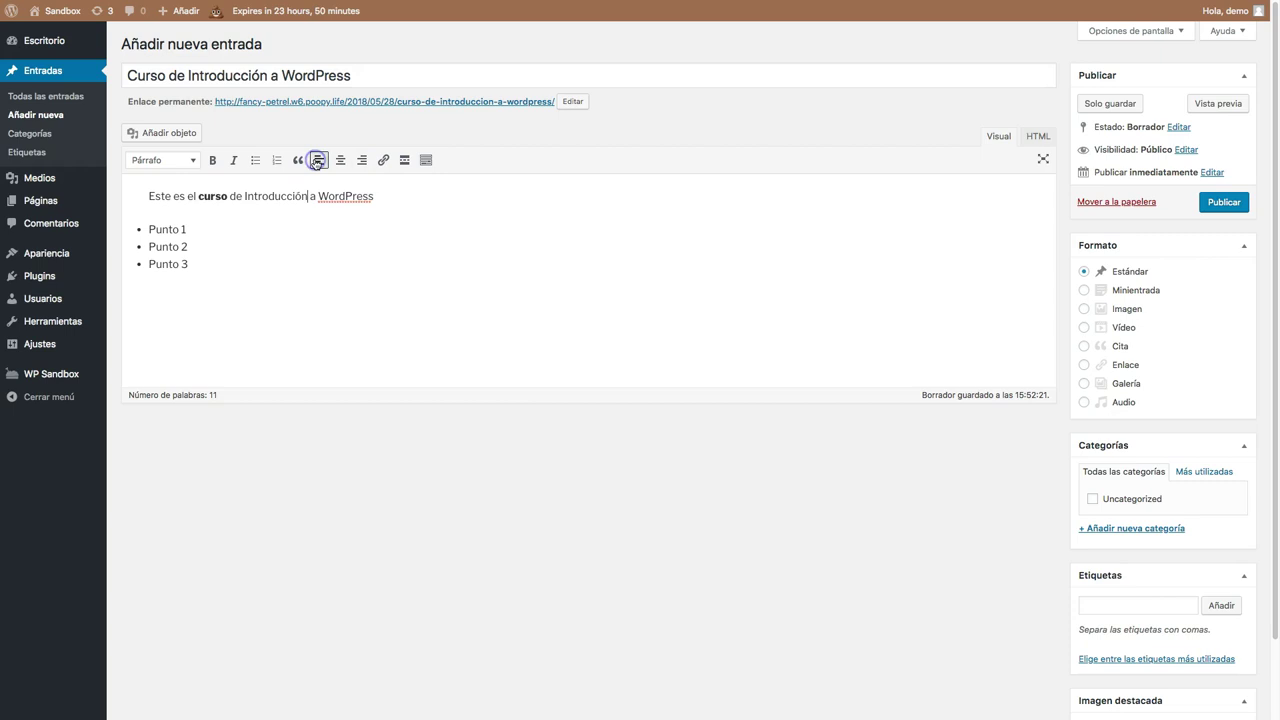
left_click(427, 161)
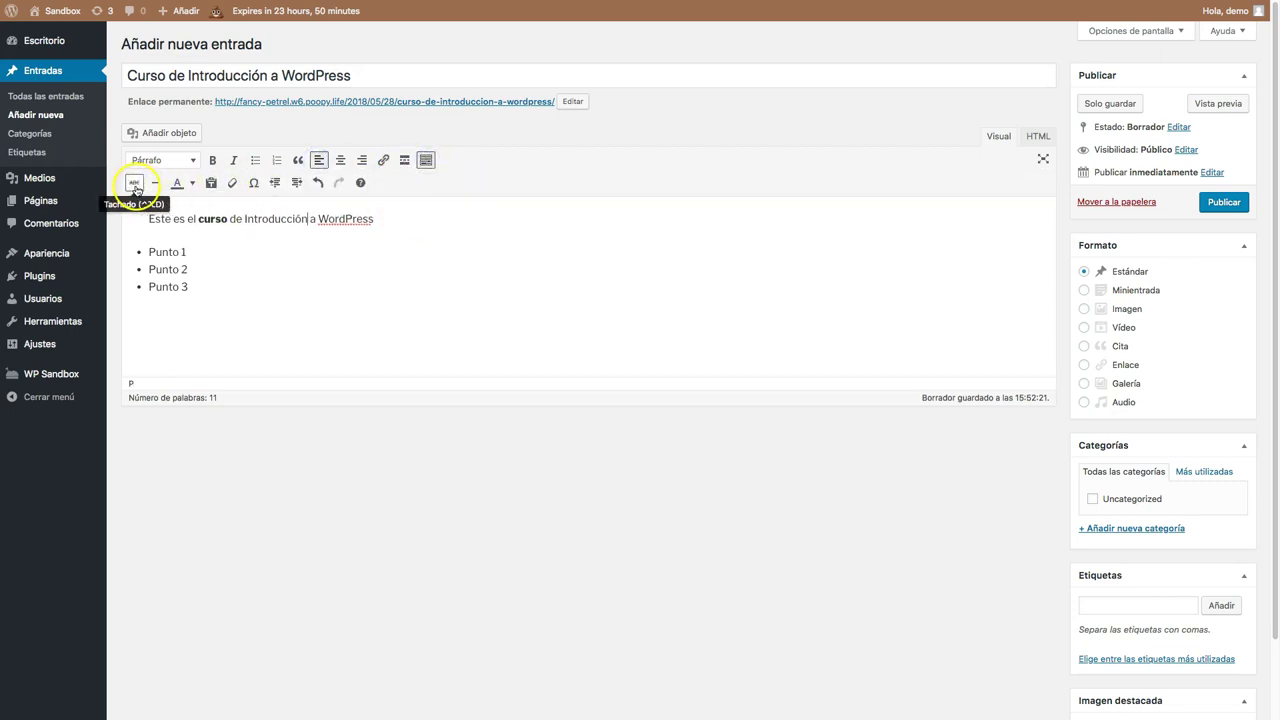
Strike through the word 'Este' in the first paragraph.
left_click(156, 218)
left_click_drag(169, 219, 172, 219)
left_click(134, 183)
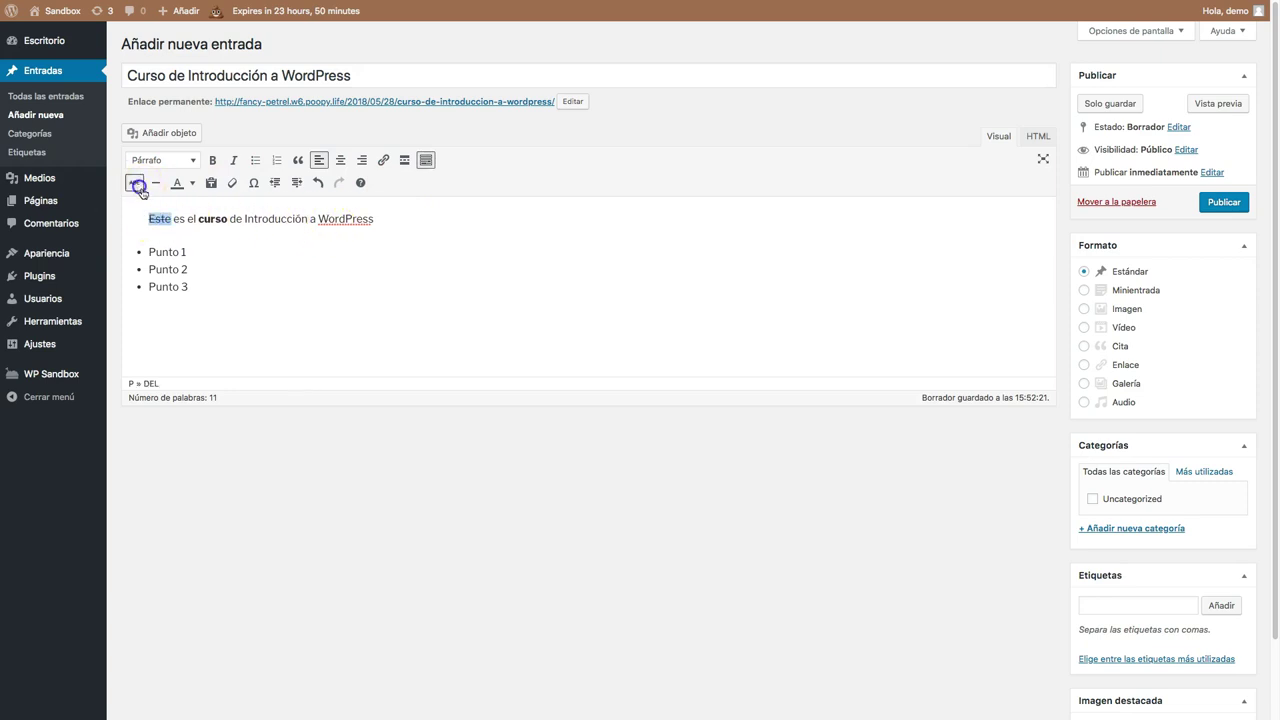
Add a horizontal line below the list, then type 'El texto se va a parar aquí' and a new paragraph.
left_click(180, 293)
left_click(171, 317)
left_click(157, 190)
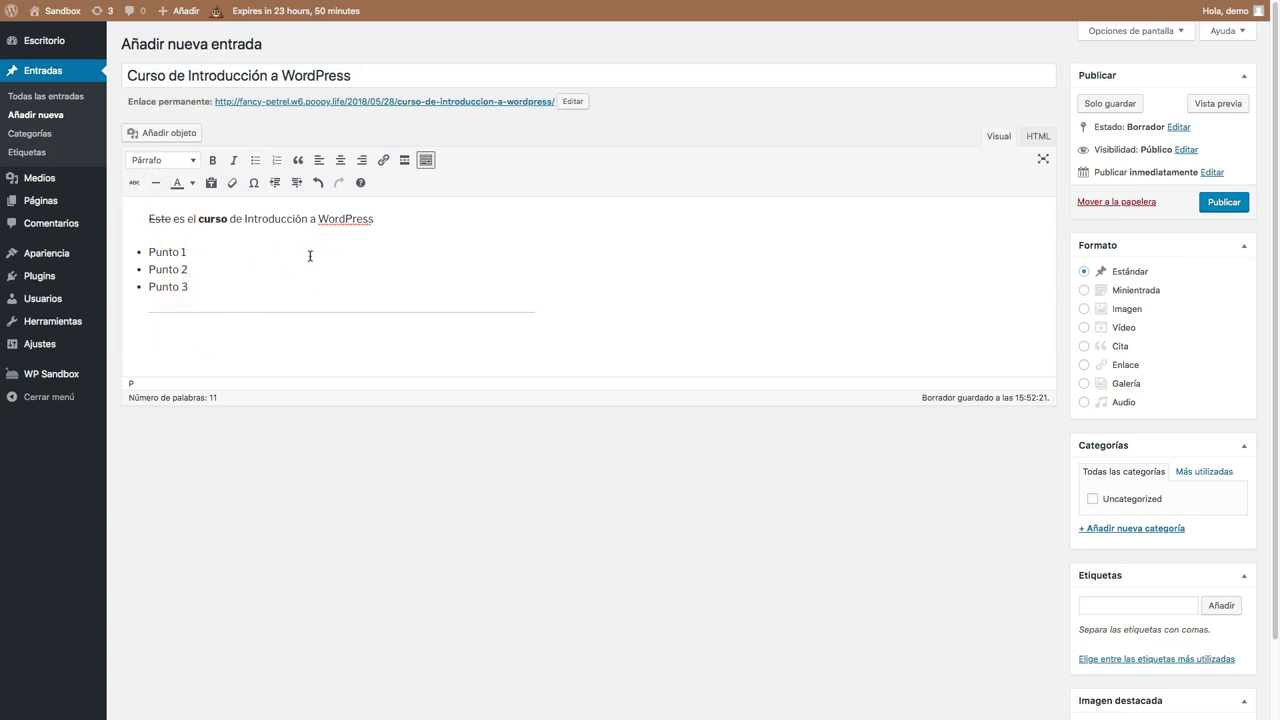
type("El texto se va a para")
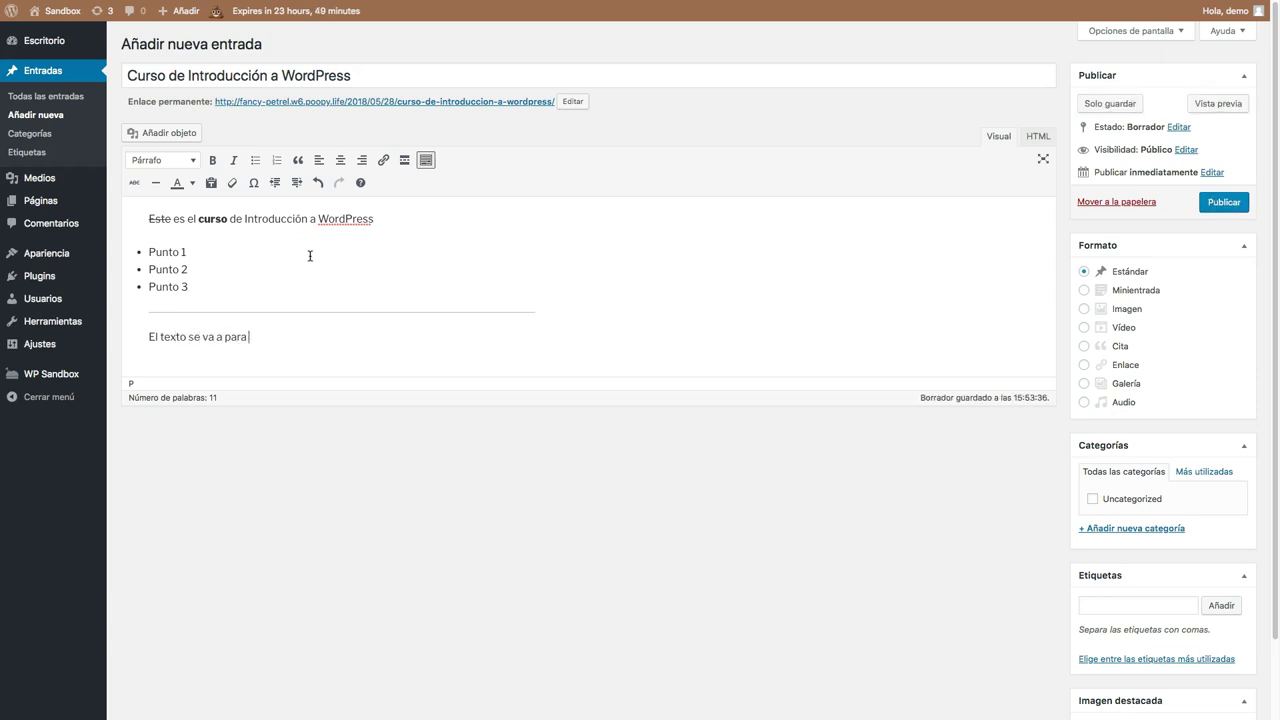
key("Return")
key("Return")
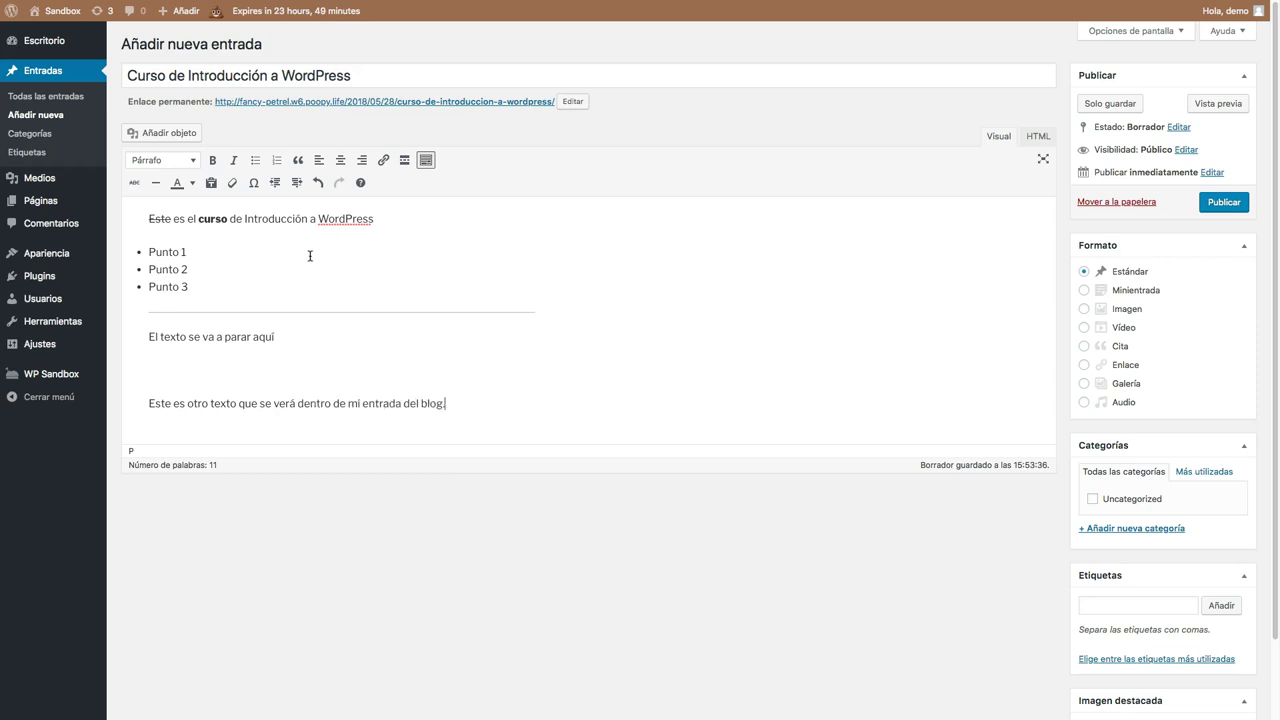
left_click(177, 366)
Insert a Read More break after 'El texto se va a parar aquí', then open the Estado dropdown.
left_click(404, 161)
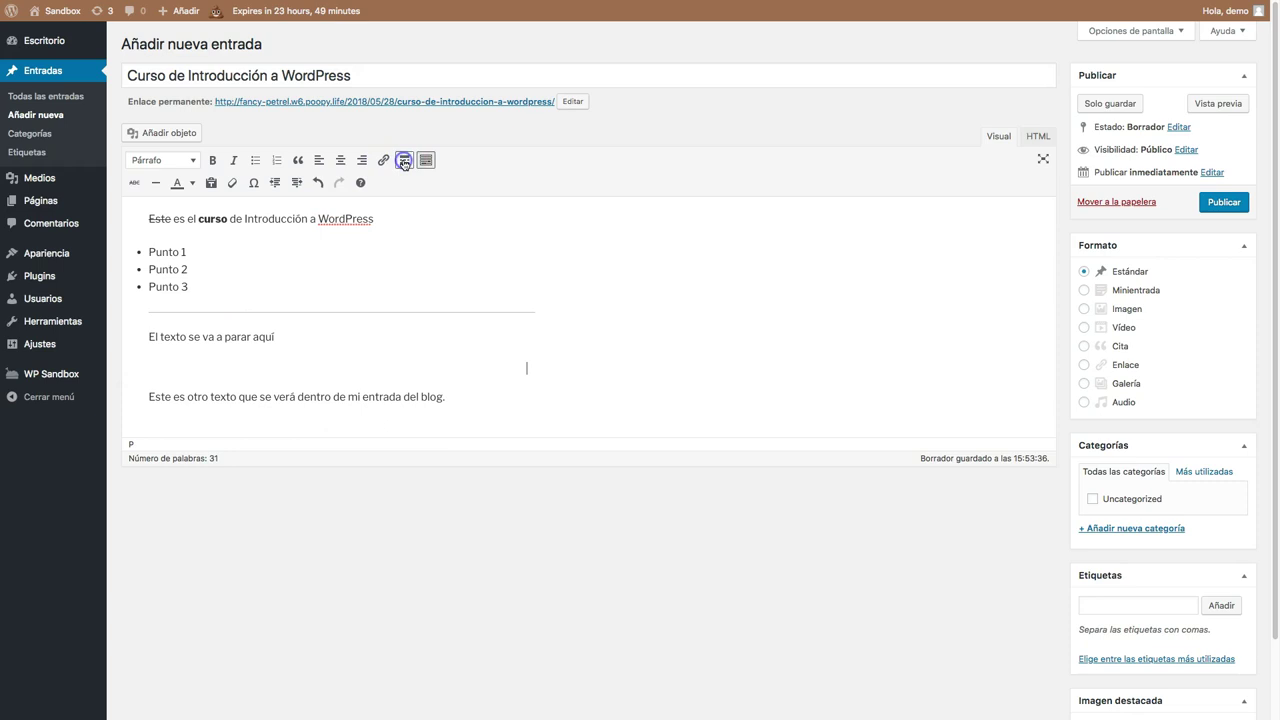
left_click(339, 367)
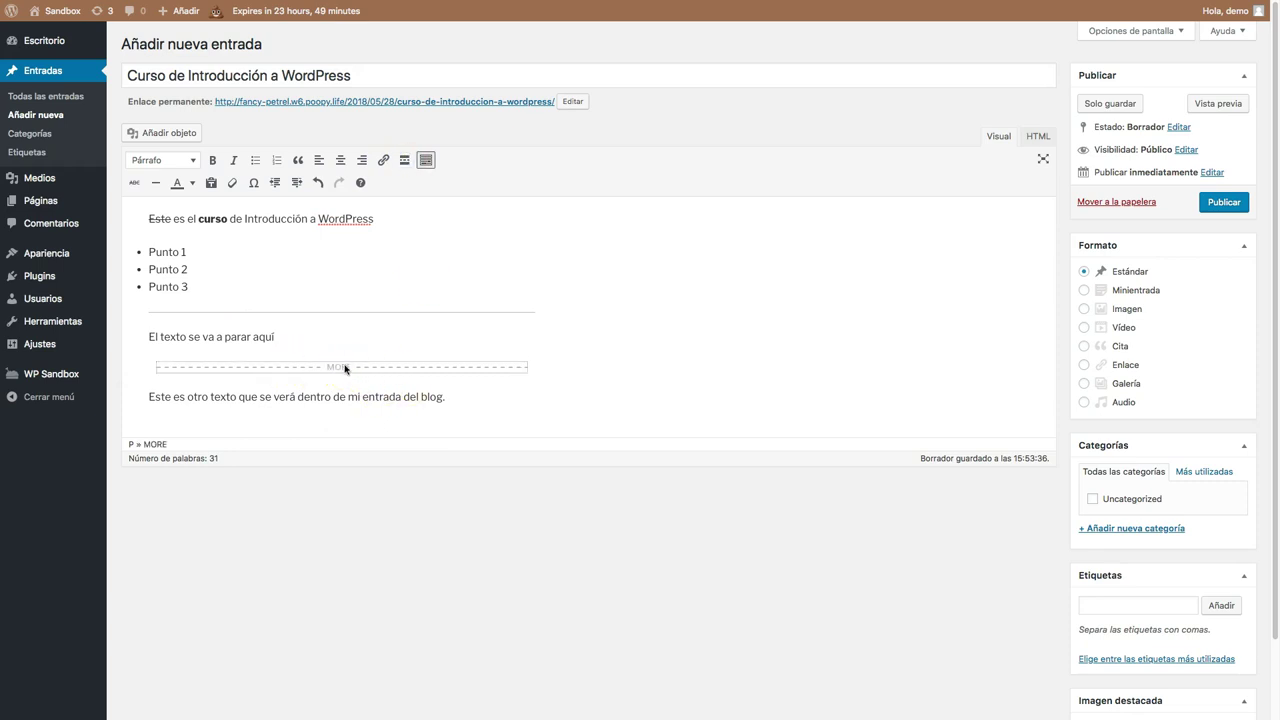
left_click(282, 337)
left_click_drag(280, 336, 148, 218)
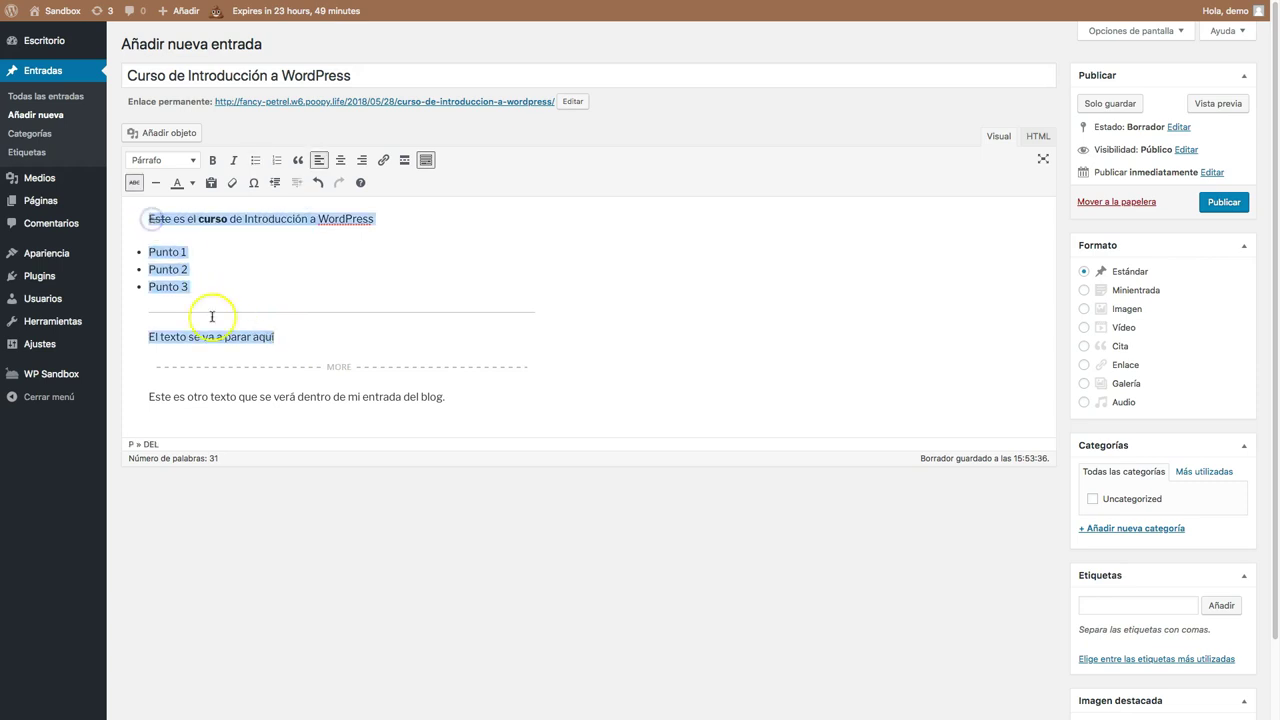
left_click(278, 405)
left_click_drag(221, 396, 458, 396)
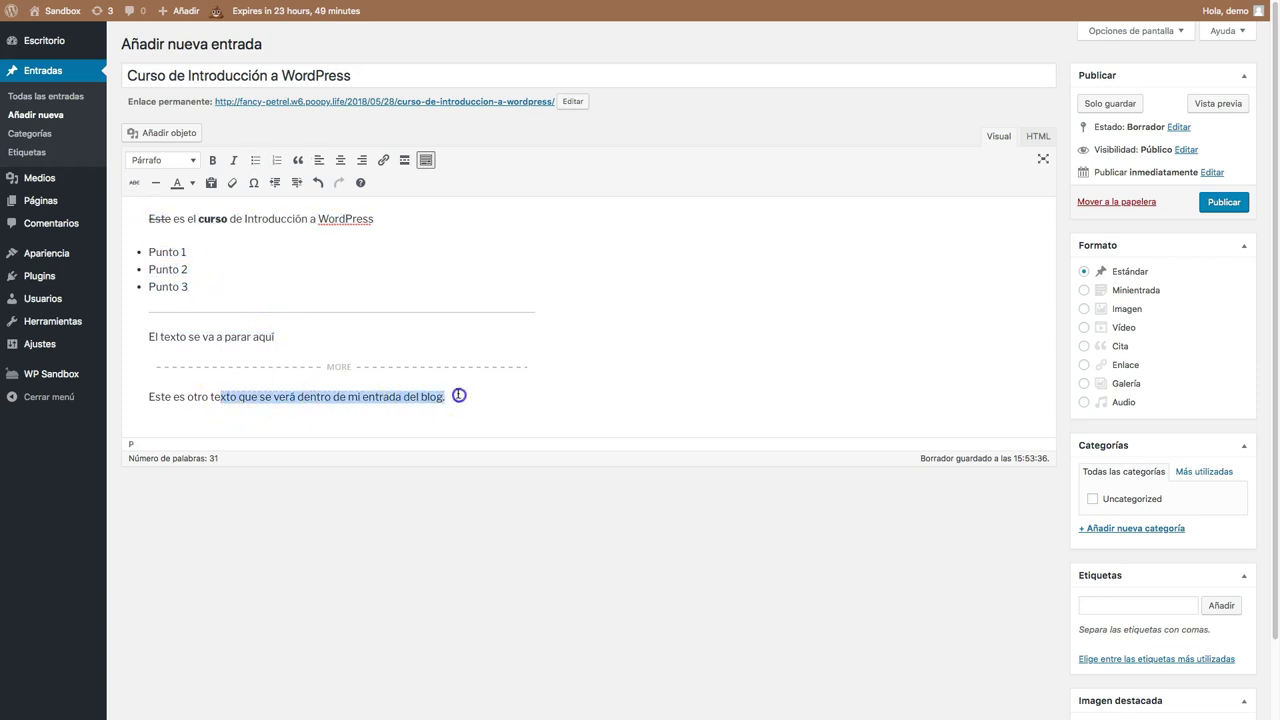
left_click(446, 383)
left_click(376, 397)
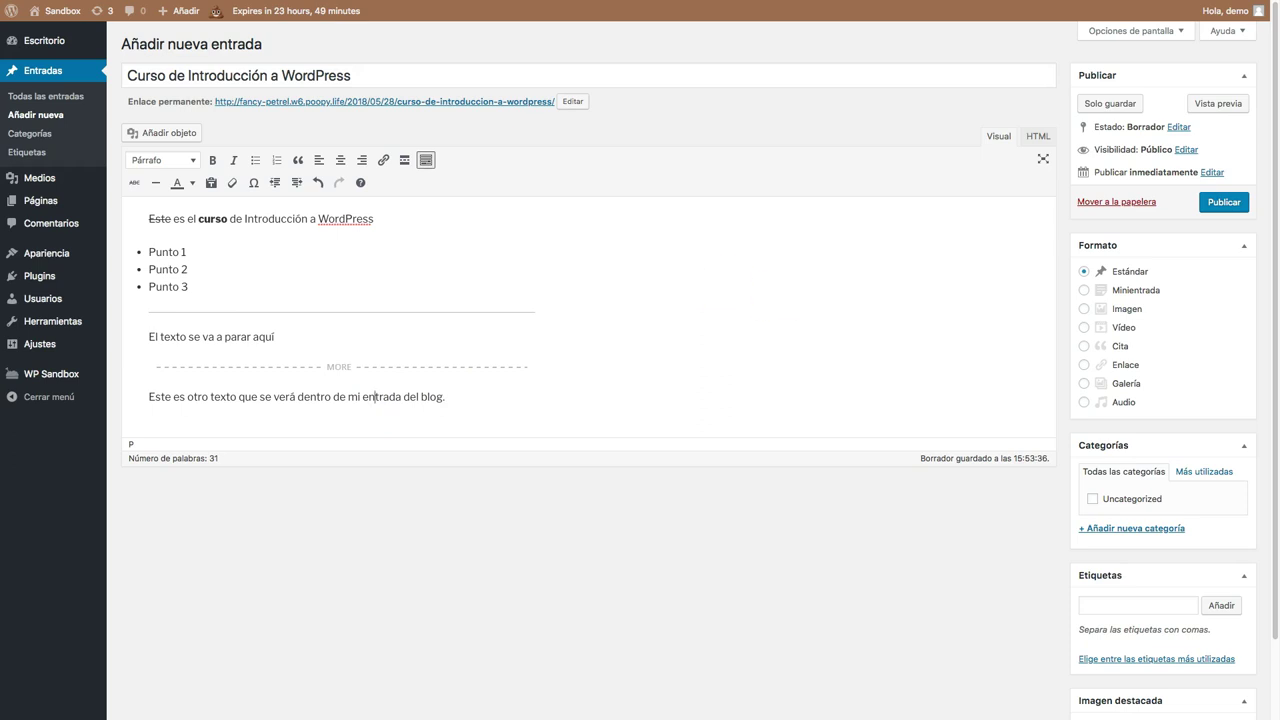
left_click(1178, 128)
left_click(1137, 145)
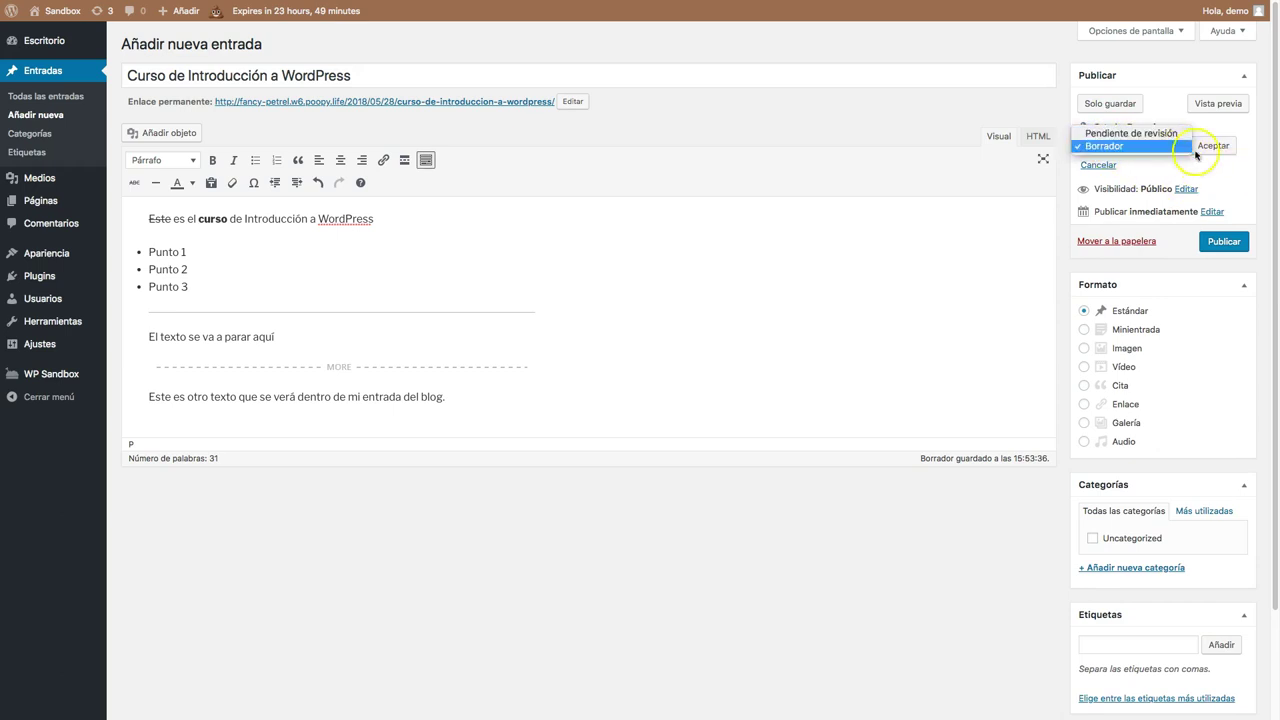
Set the post status to Pendiente de revisión and confirm with Aceptar.
left_click(1234, 163)
left_click(1116, 142)
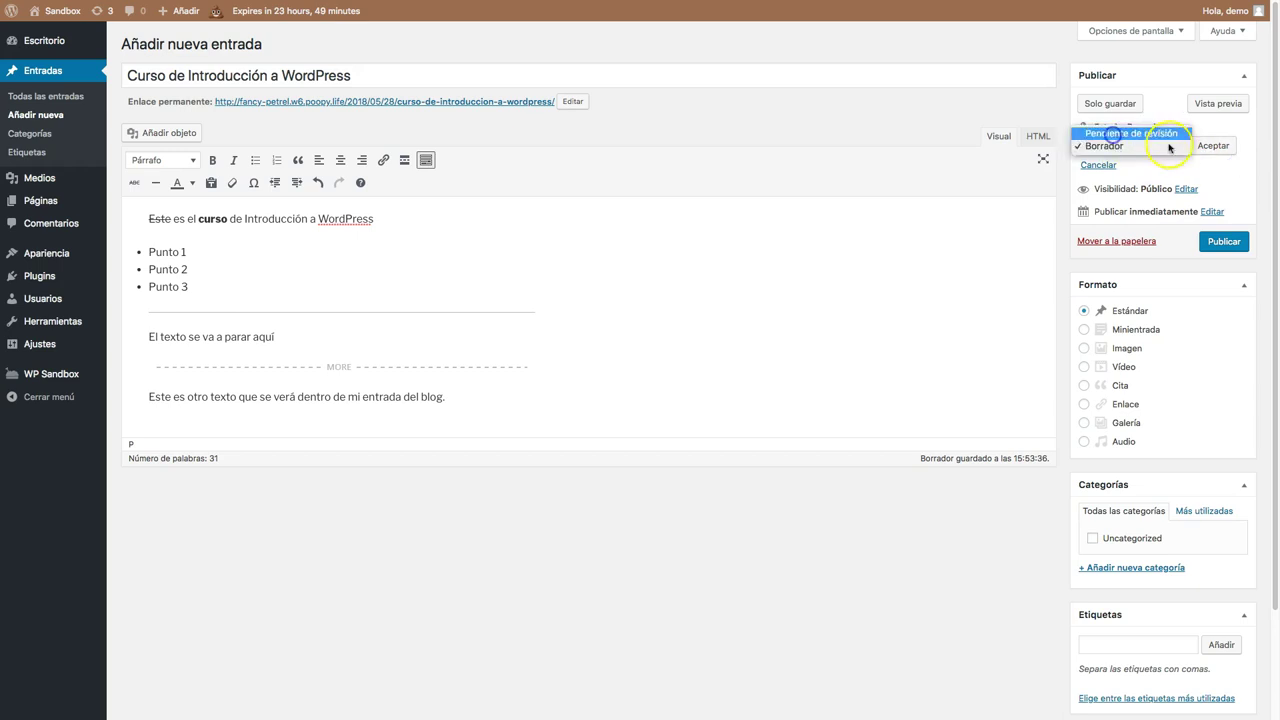
left_click(1122, 133)
left_click(1213, 145)
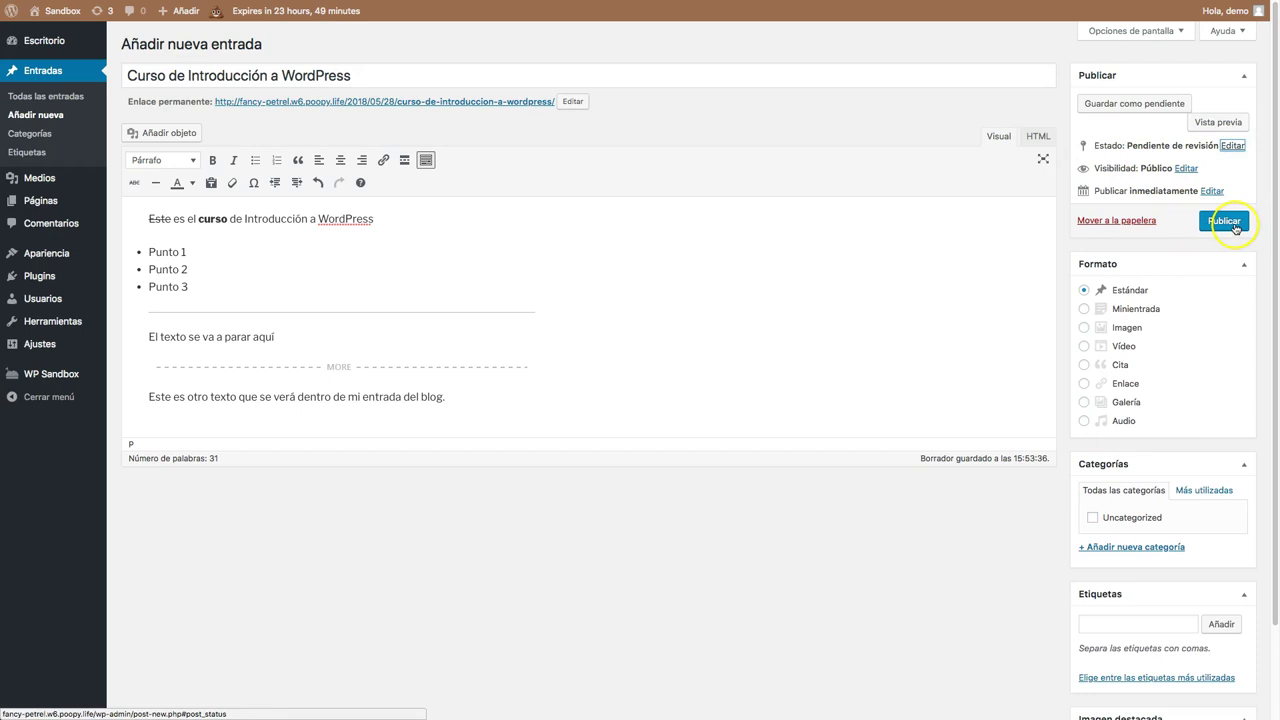
Preview the post, then publish it and view it on the site.
left_click(1215, 123)
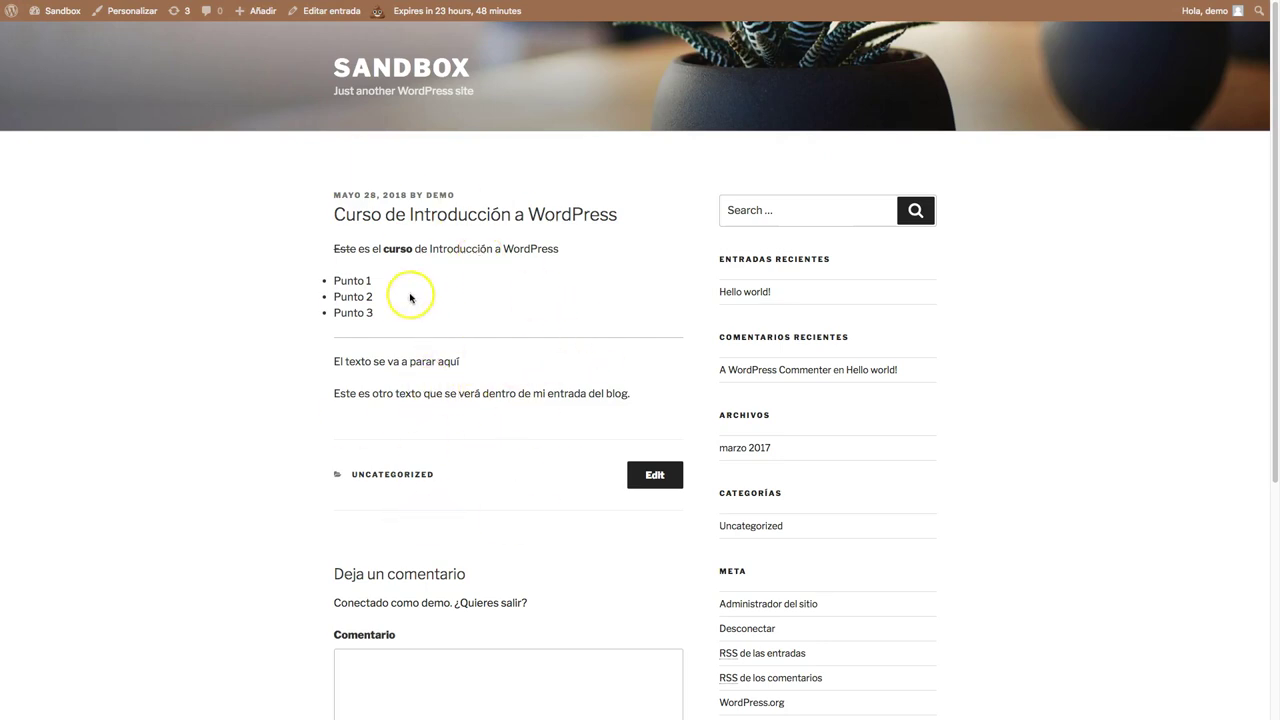
left_click(120, 27)
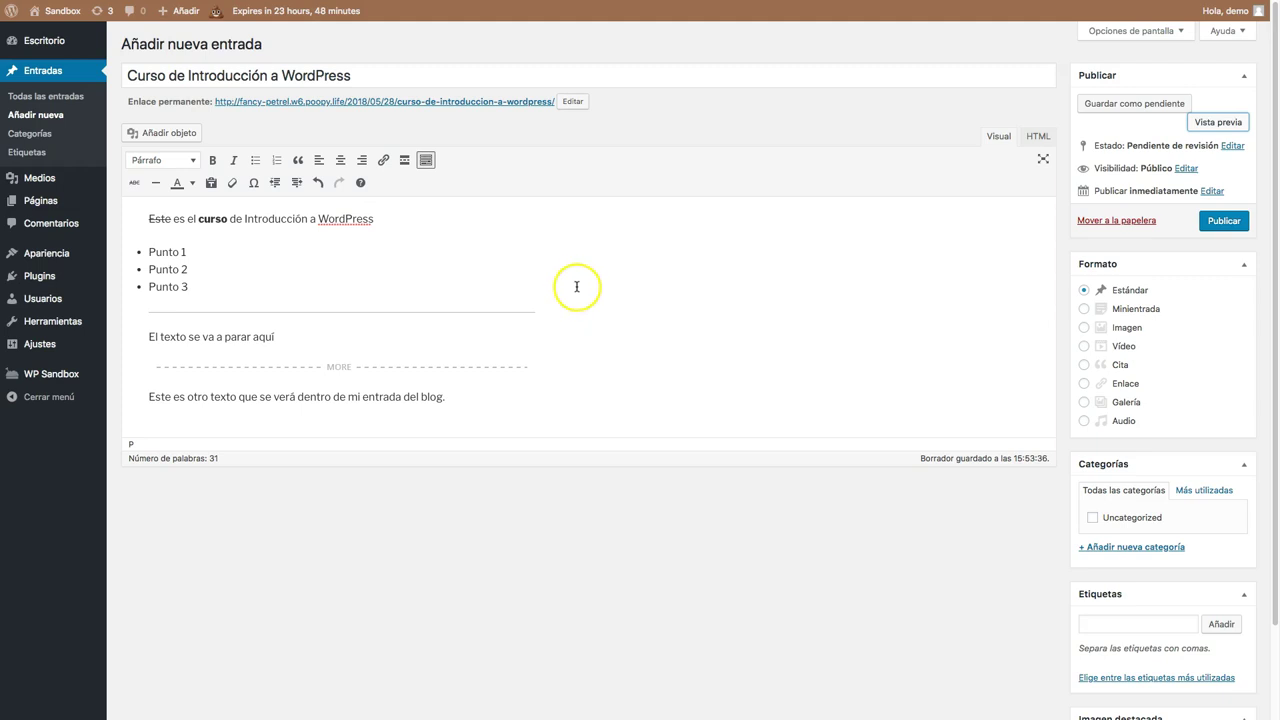
left_click(1227, 222)
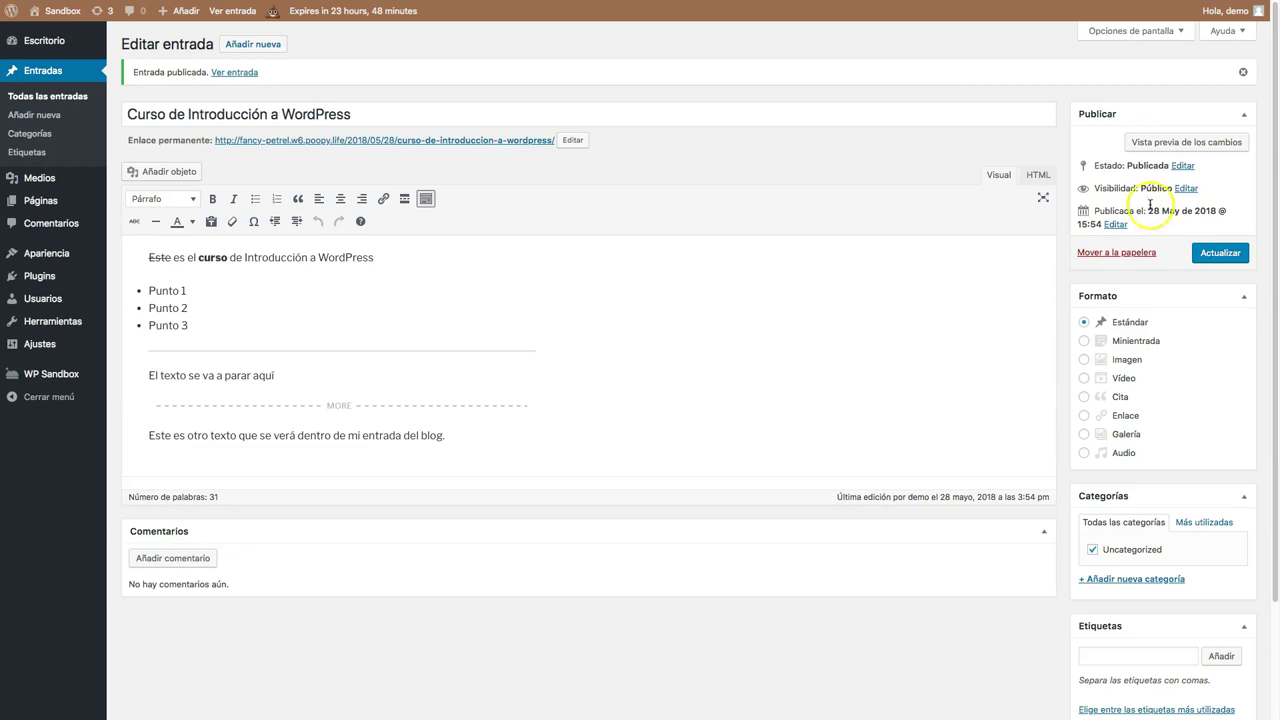
left_click(229, 73)
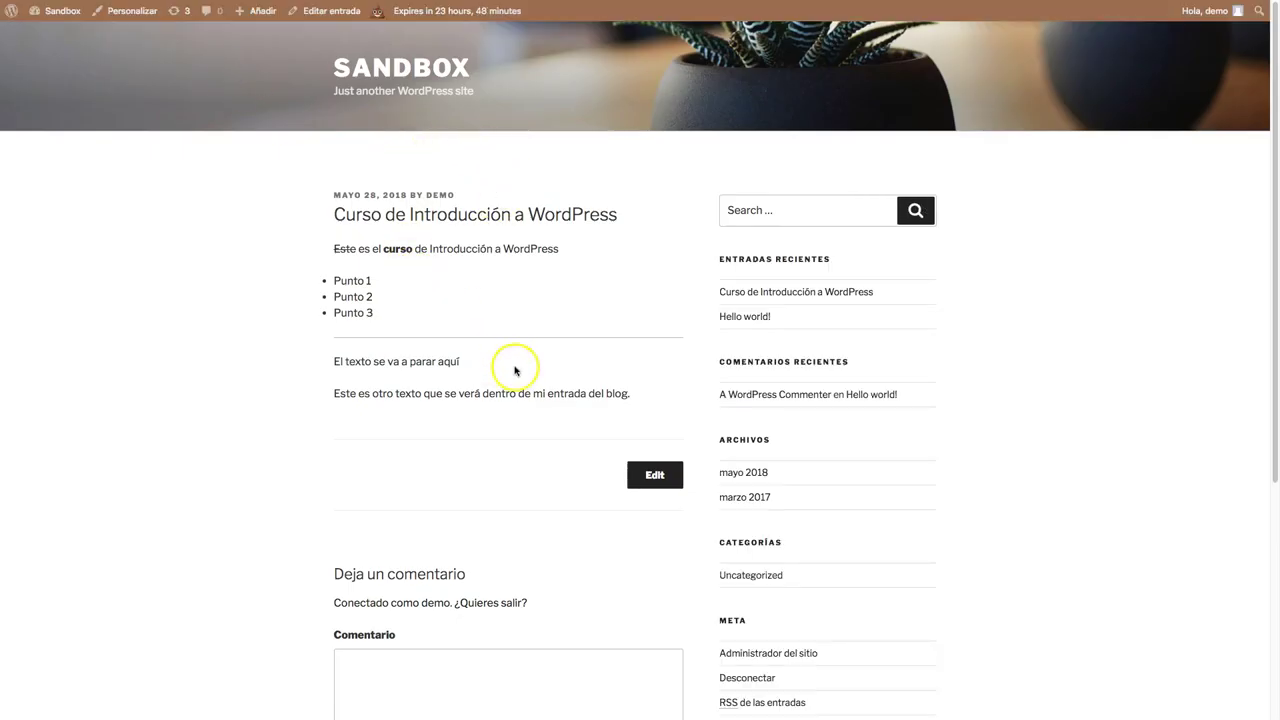
Review the published post, then the home page listing where it is cut at the break.
left_click_drag(354, 361, 482, 361)
left_click(380, 382)
left_click_drag(344, 389, 339, 366)
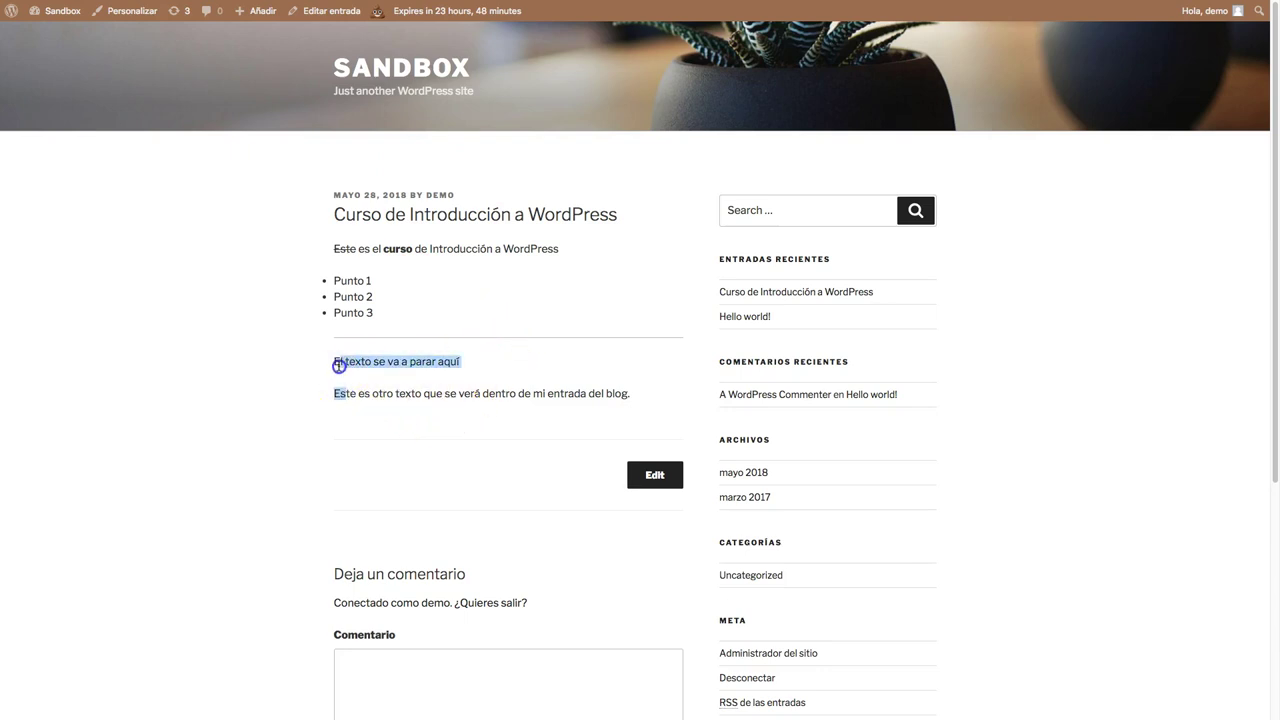
left_click(381, 63)
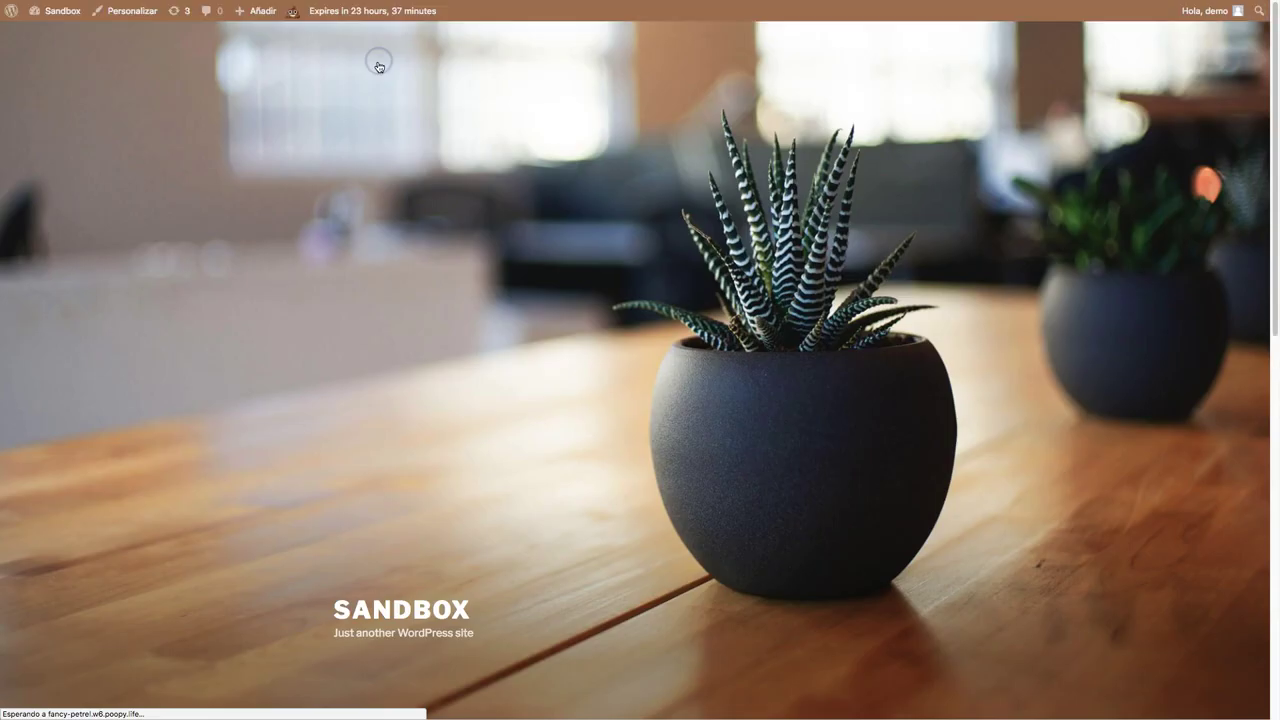
scroll(461, 369, "down", 7)
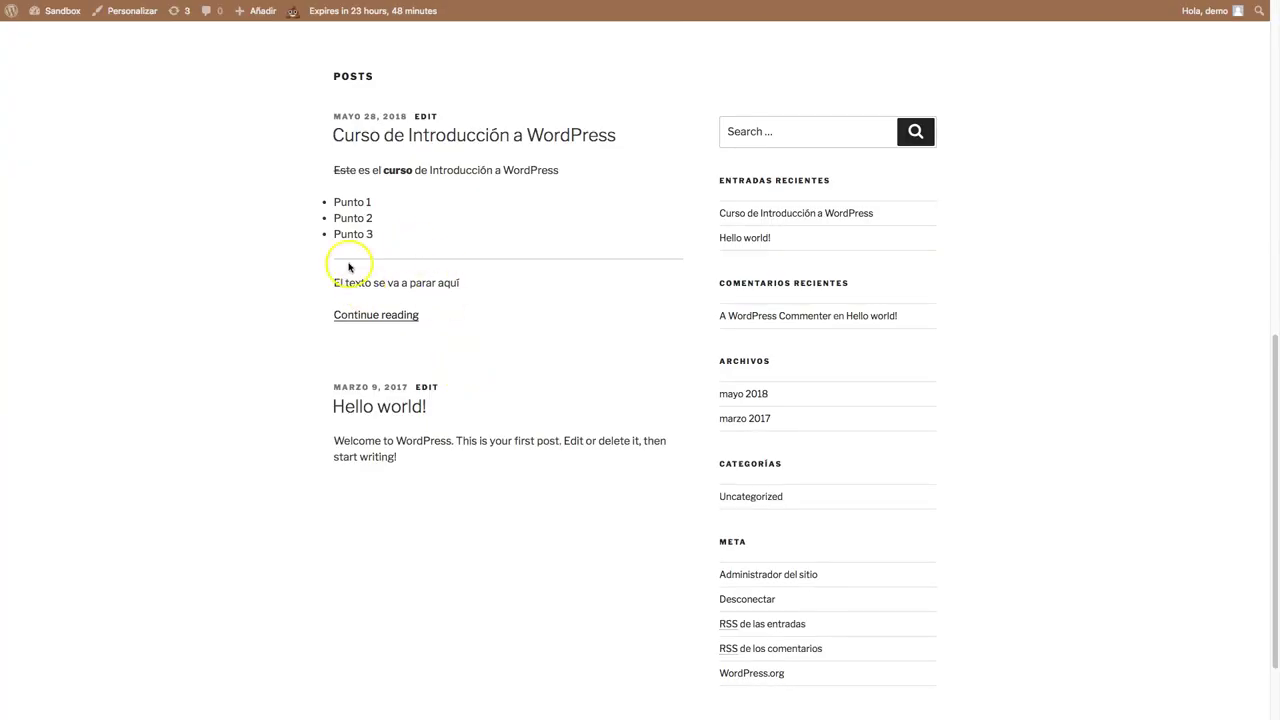
left_click_drag(343, 284, 459, 283)
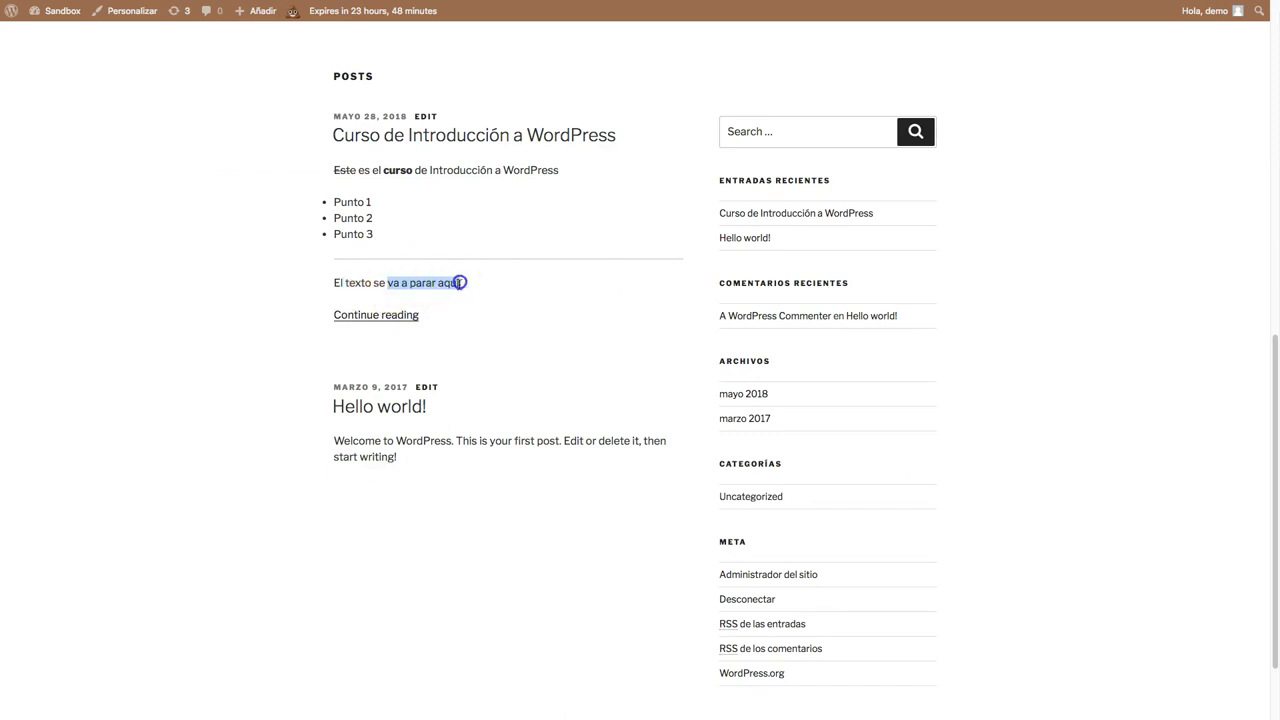
left_click(370, 316)
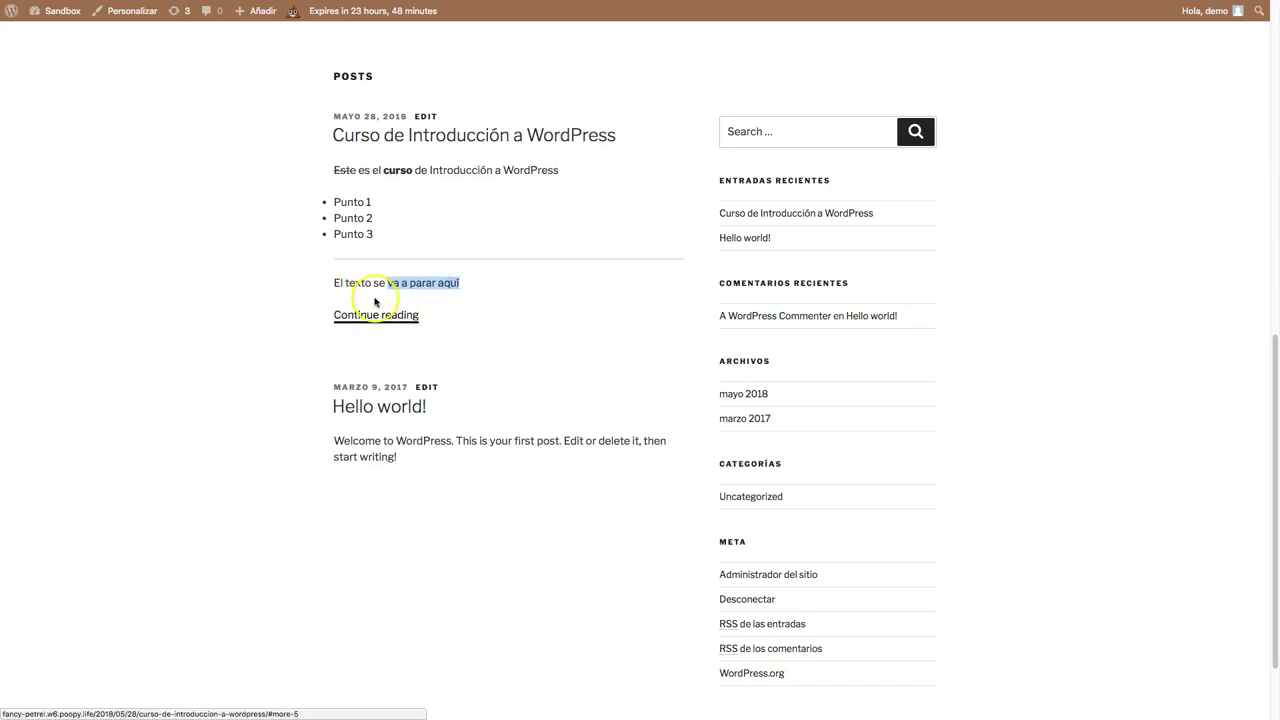
Open the full post to see the paragraph after the break, then return to editing it.
left_click(381, 317)
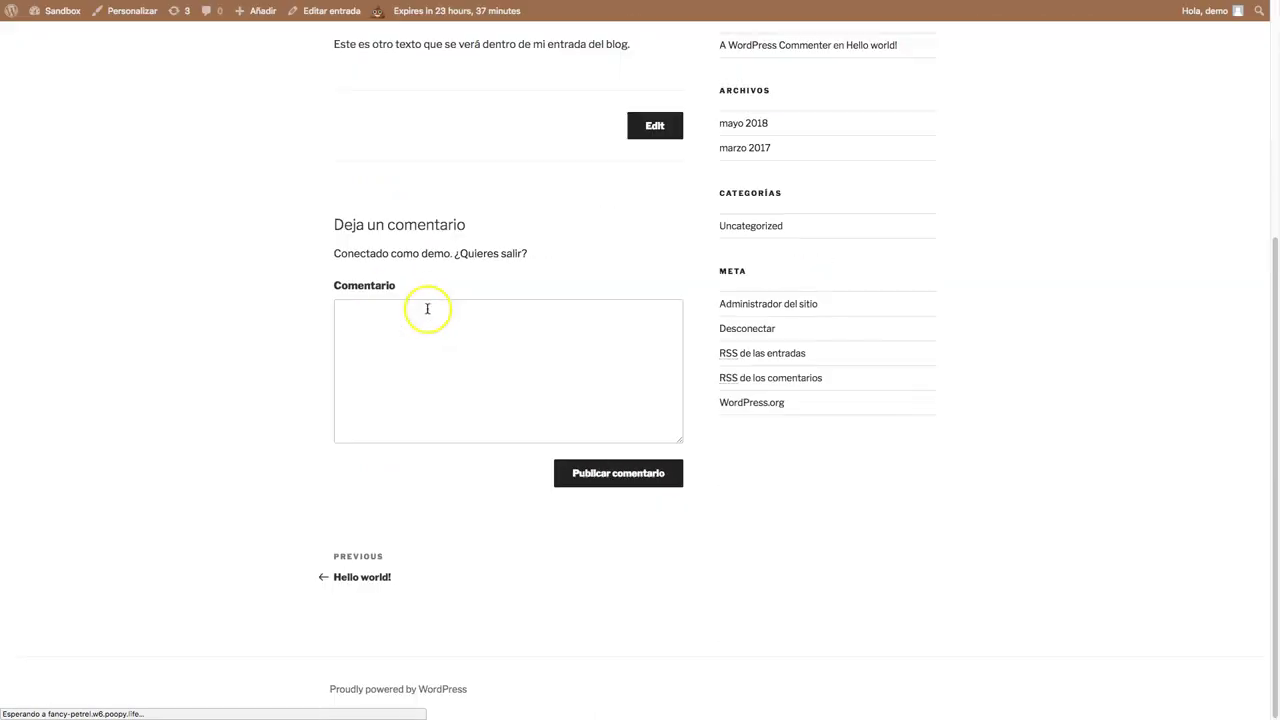
scroll(455, 275, "up", 3)
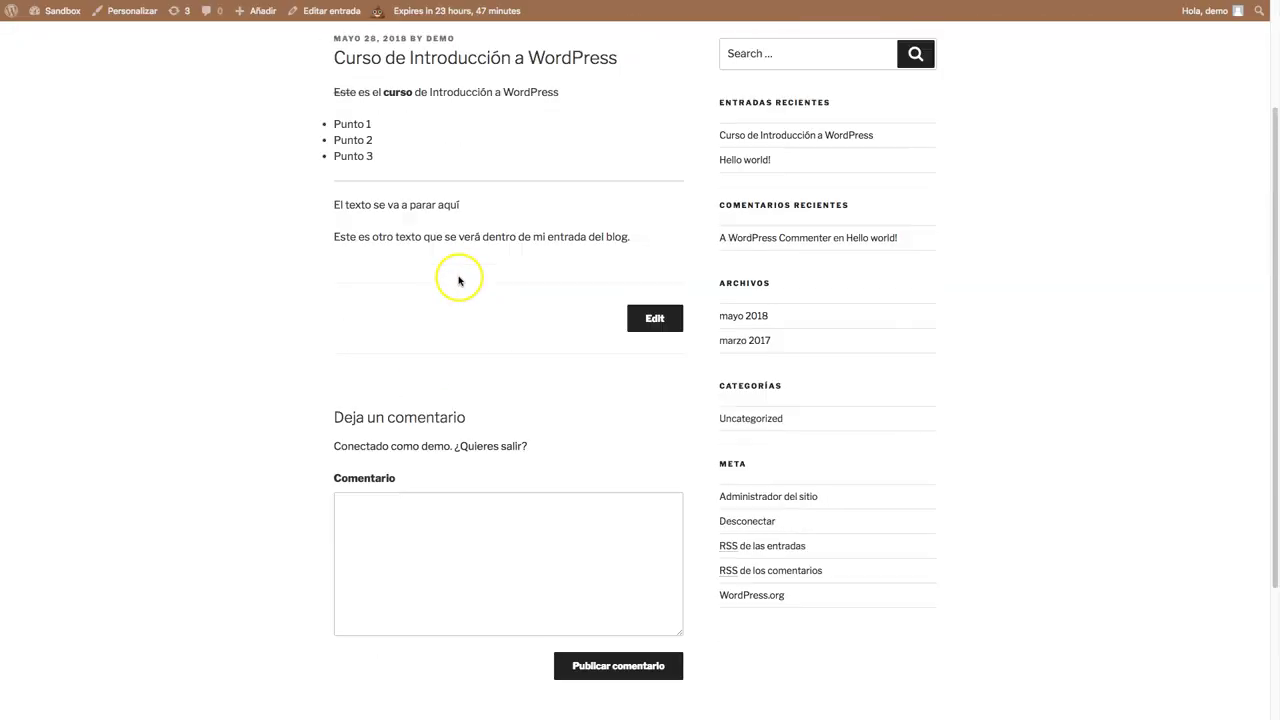
left_click_drag(334, 236, 365, 237)
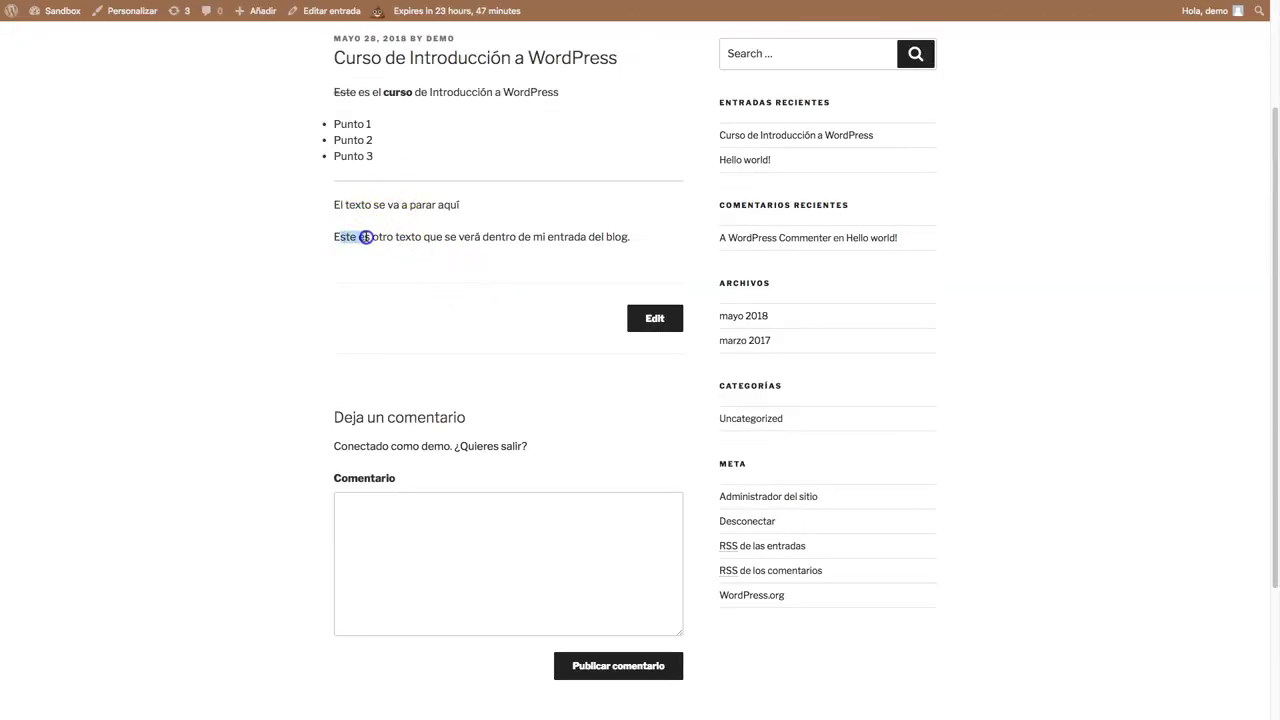
left_click(366, 229)
scroll(366, 234, "up", 2)
scroll(379, 236, "down", 2)
scroll(380, 237, "down", 1)
scroll(400, 237, "up", 5)
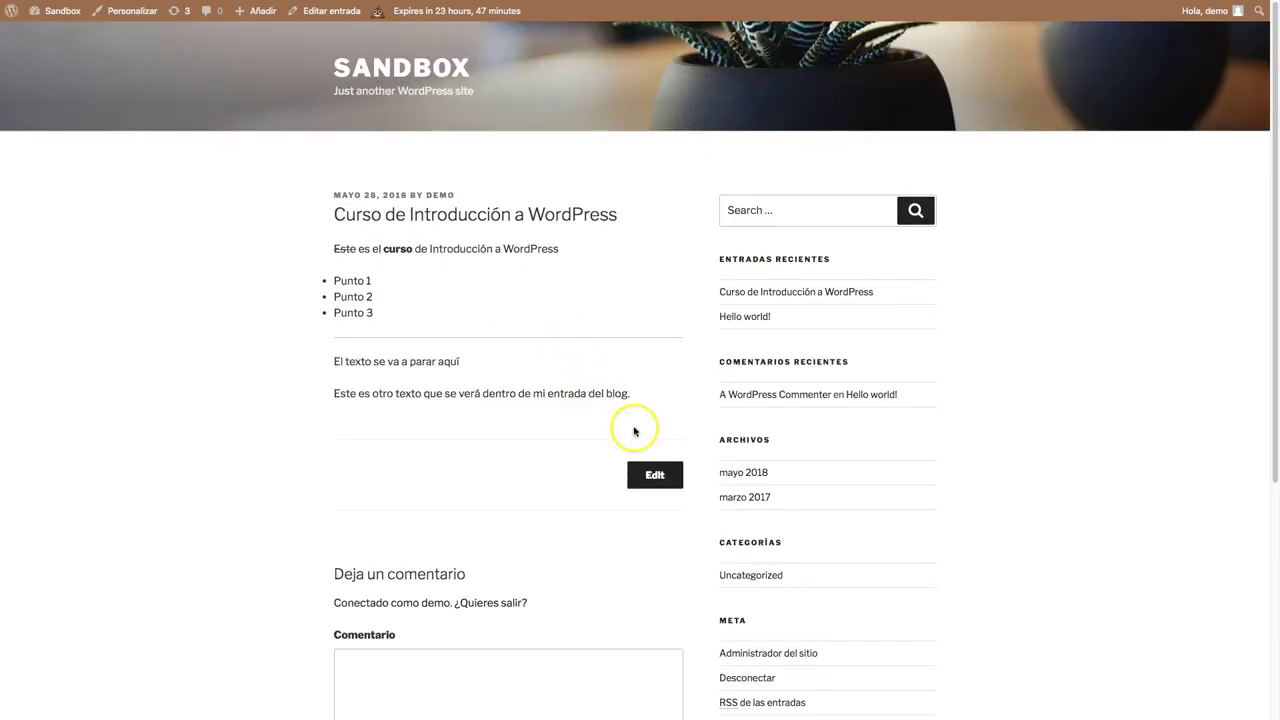
left_click(660, 487)
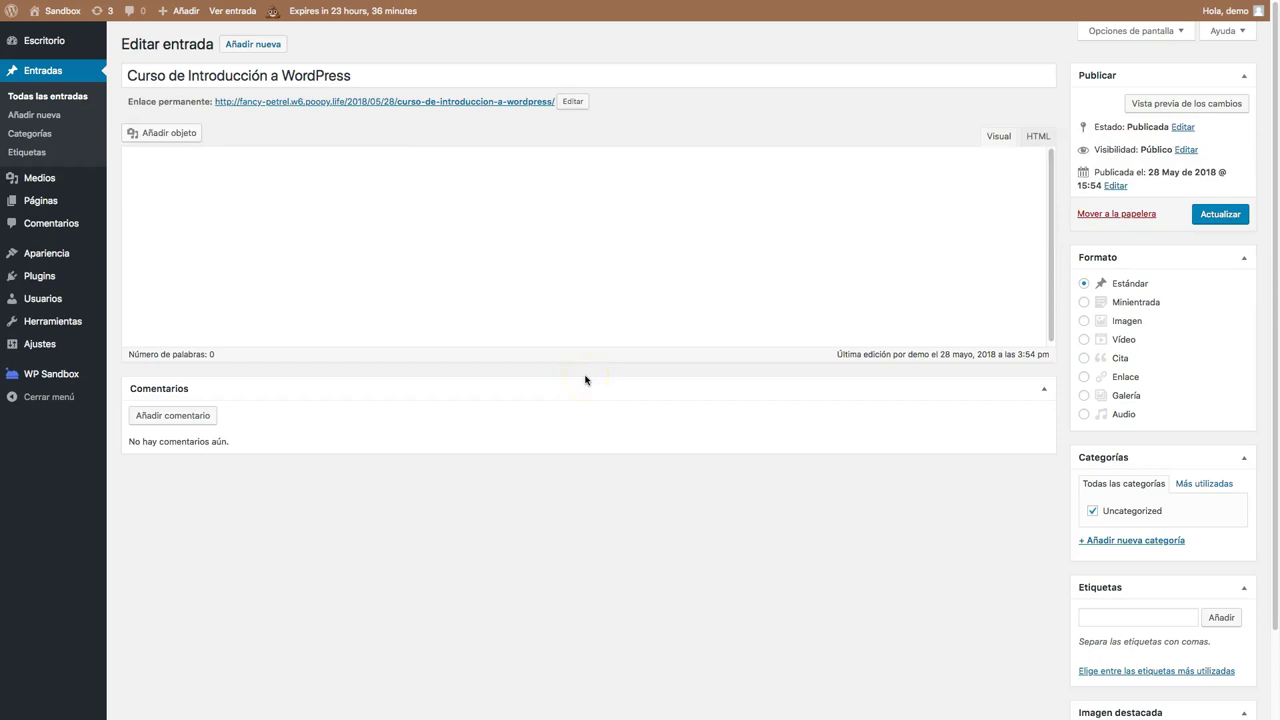
Open the post status options and cancel without changing anything.
left_click(1181, 127)
left_click(1160, 146)
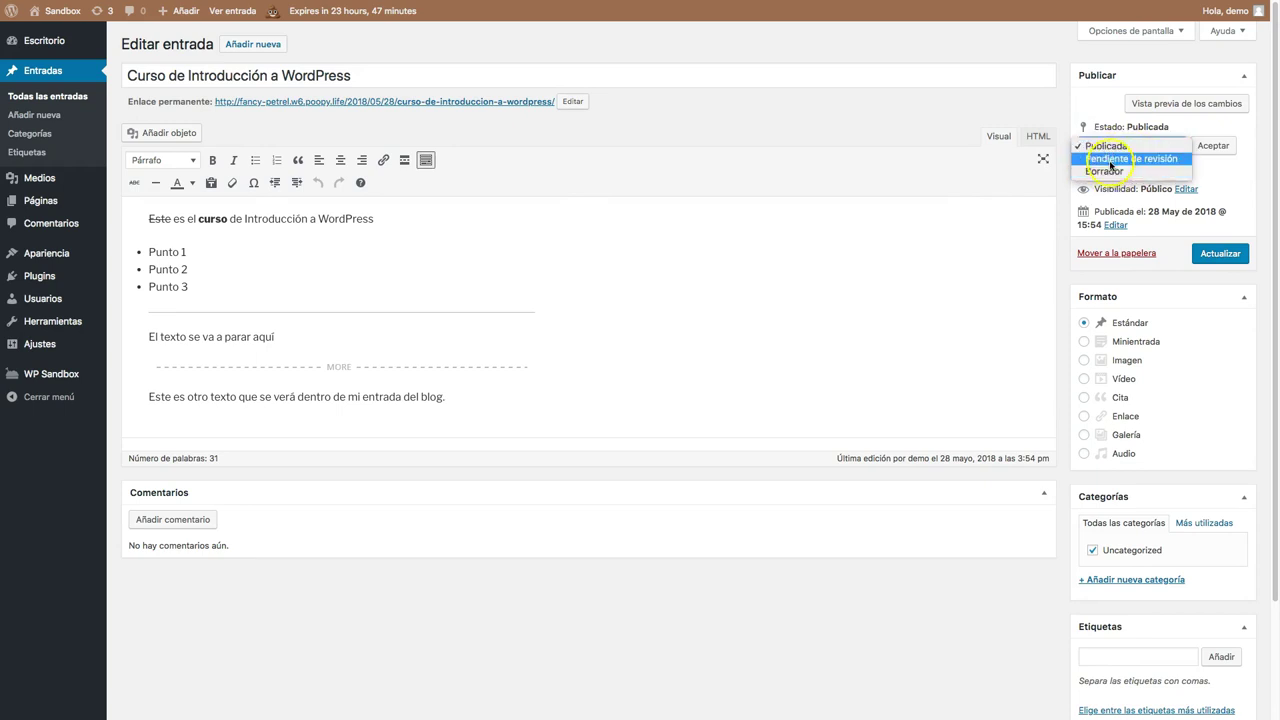
left_click(1083, 124)
left_click(1098, 166)
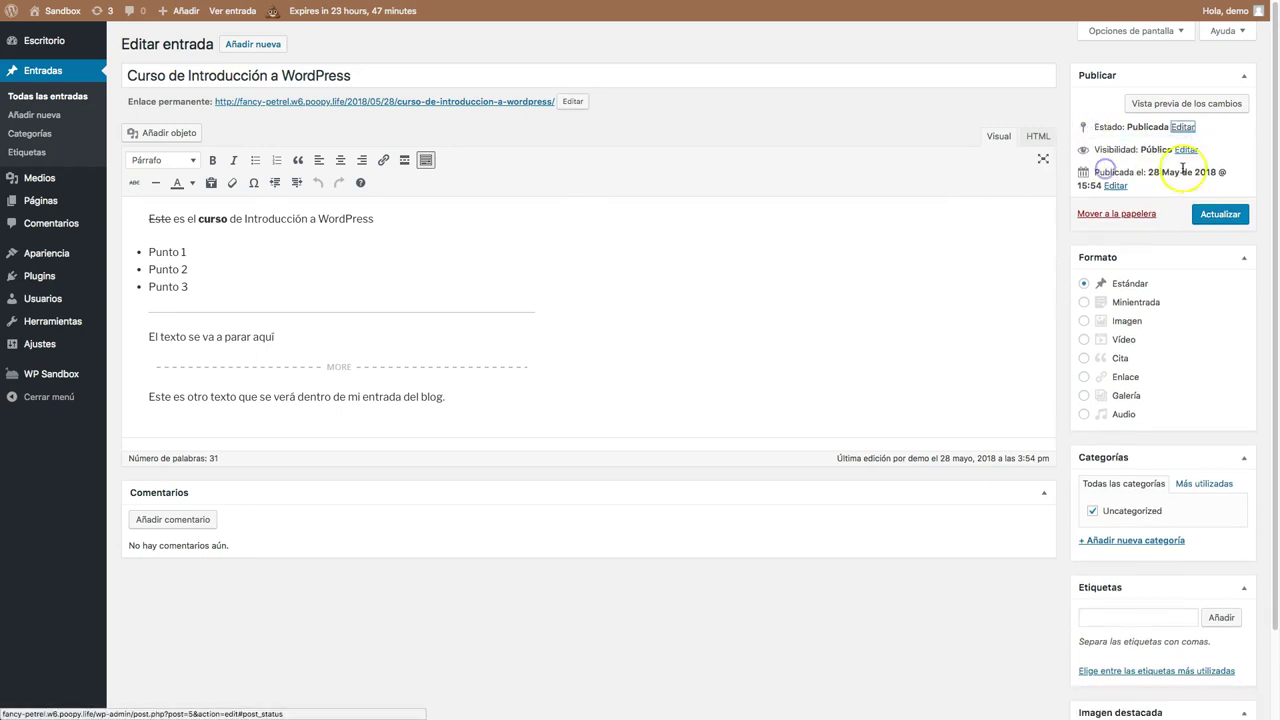
Set visibility to Público with 'Fijar esta entrada en la página de inicio' ticked, then Actualizar.
left_click(1180, 151)
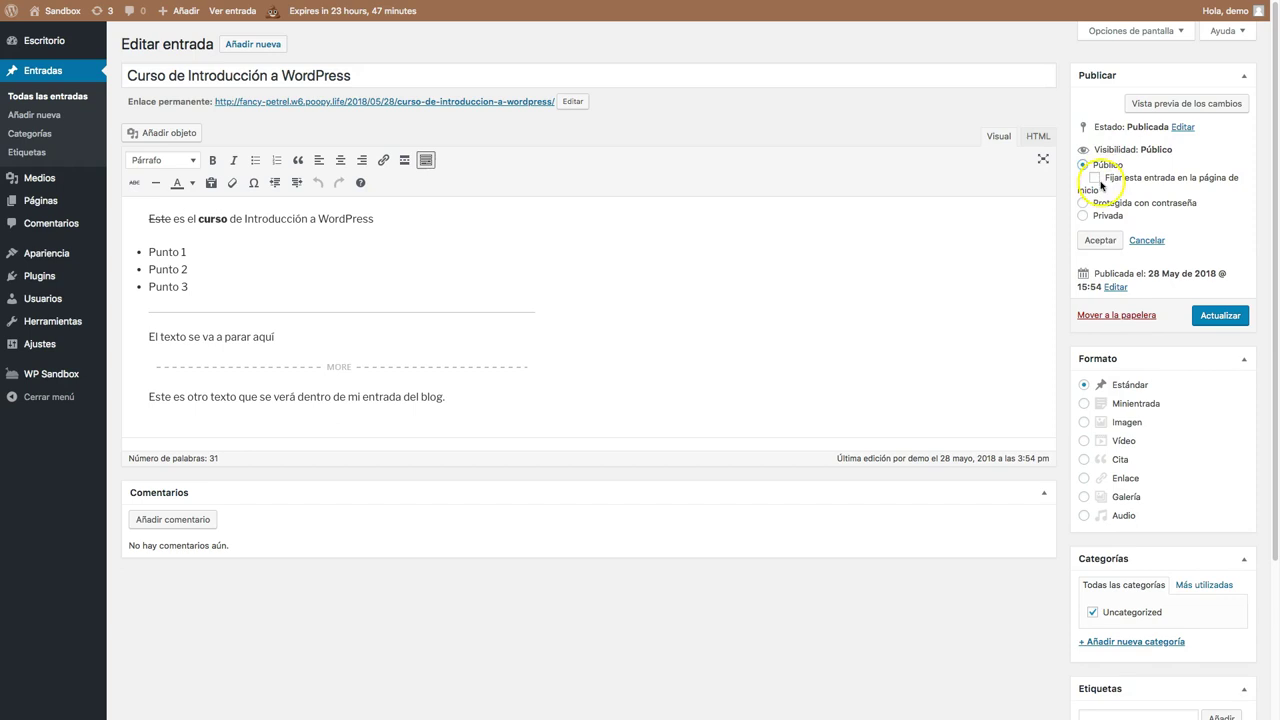
left_click(1200, 179)
left_click(1158, 180)
left_click(1104, 204)
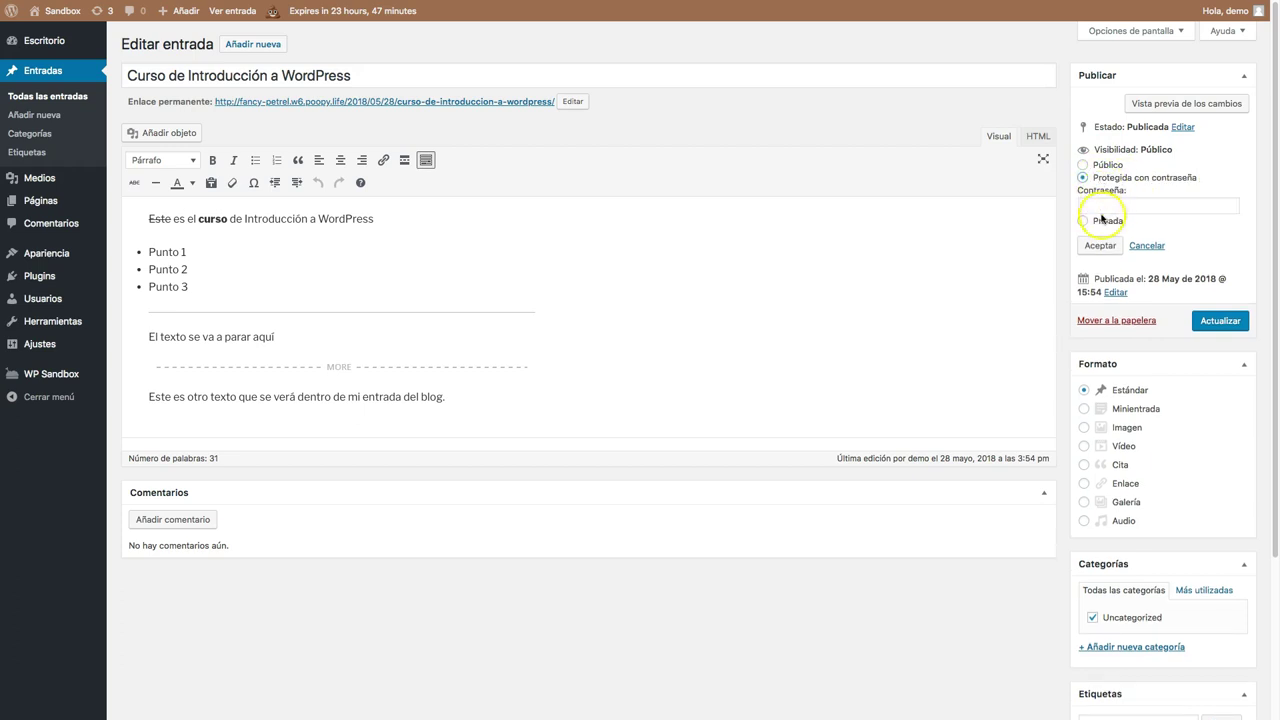
left_click(1102, 219)
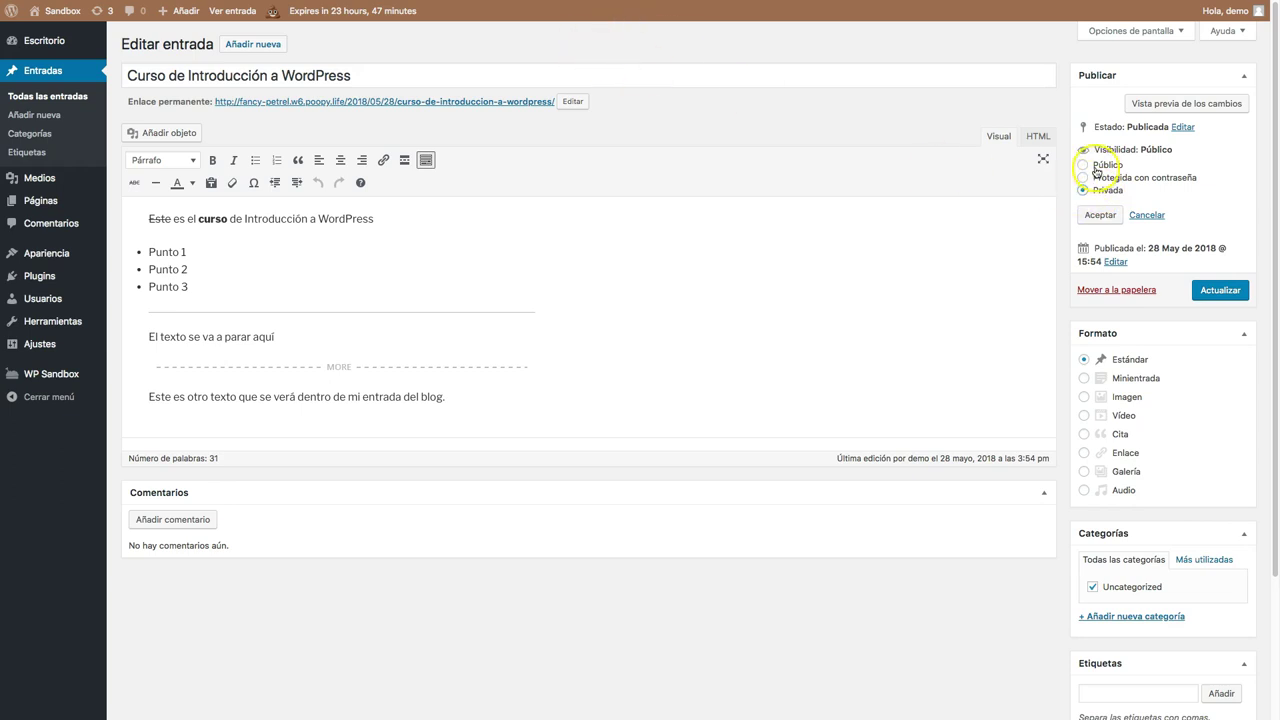
left_click(1096, 167)
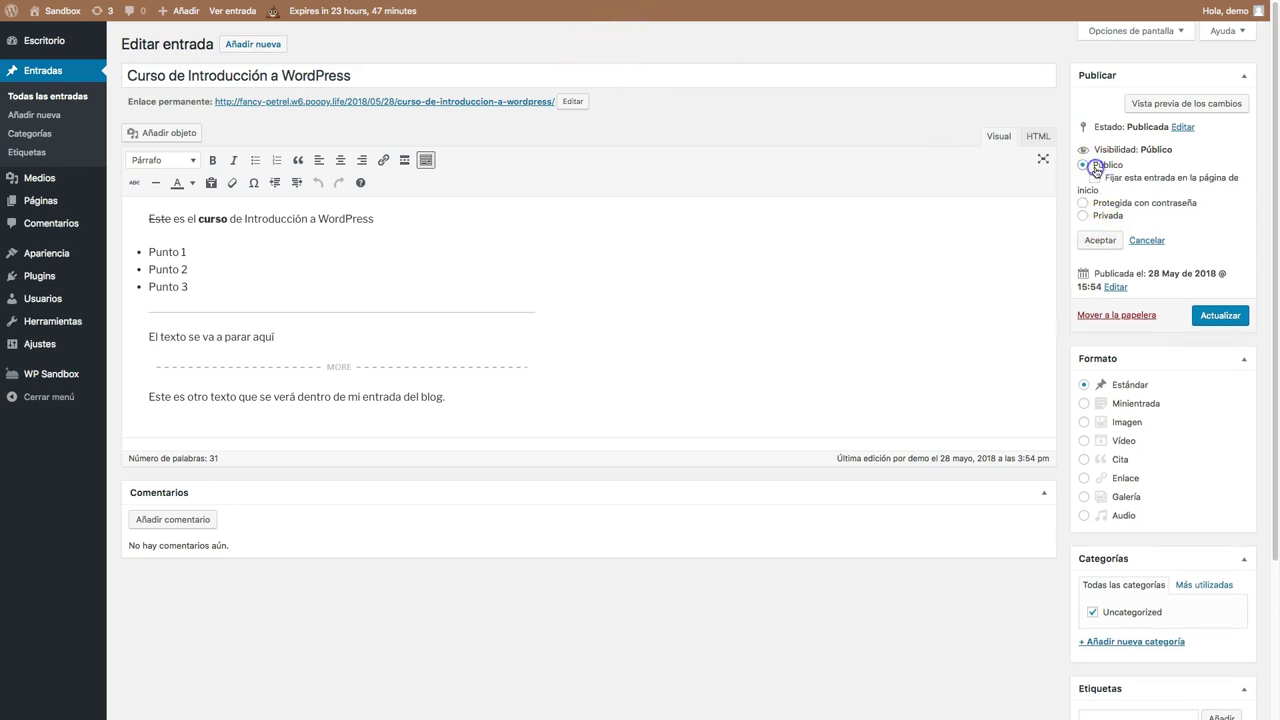
left_click(1100, 240)
left_click(1222, 214)
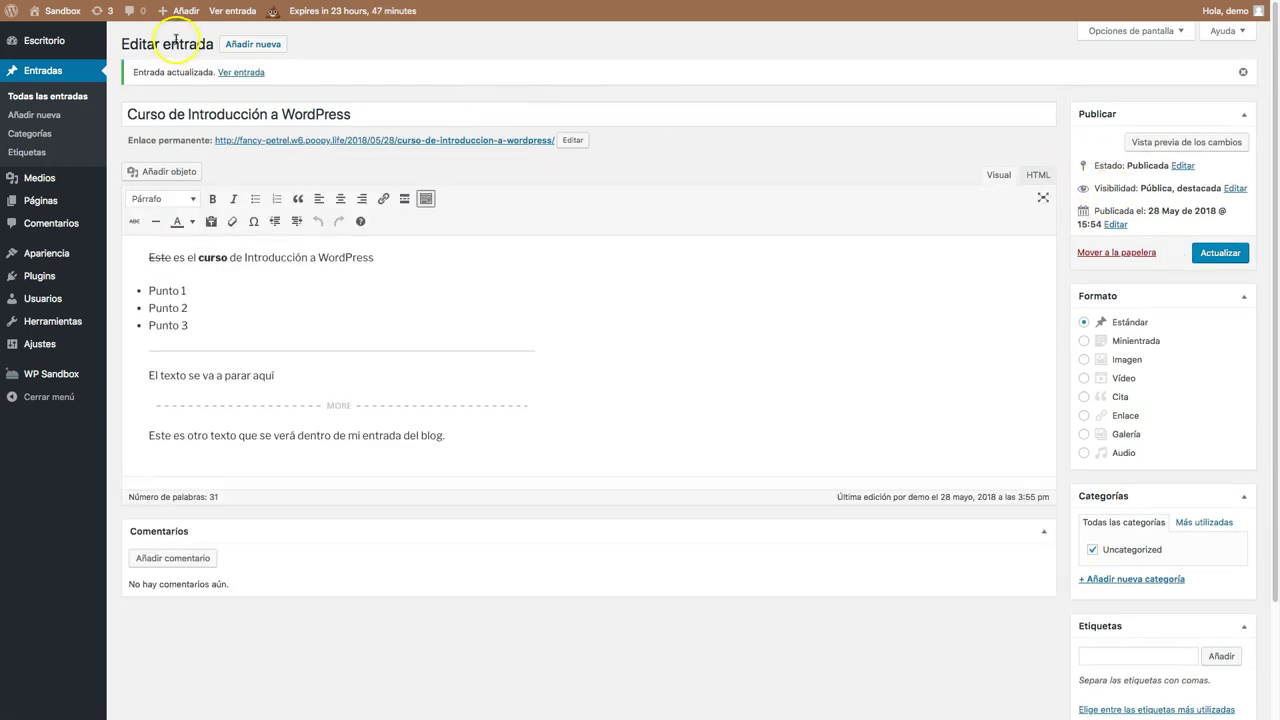
left_click(237, 14)
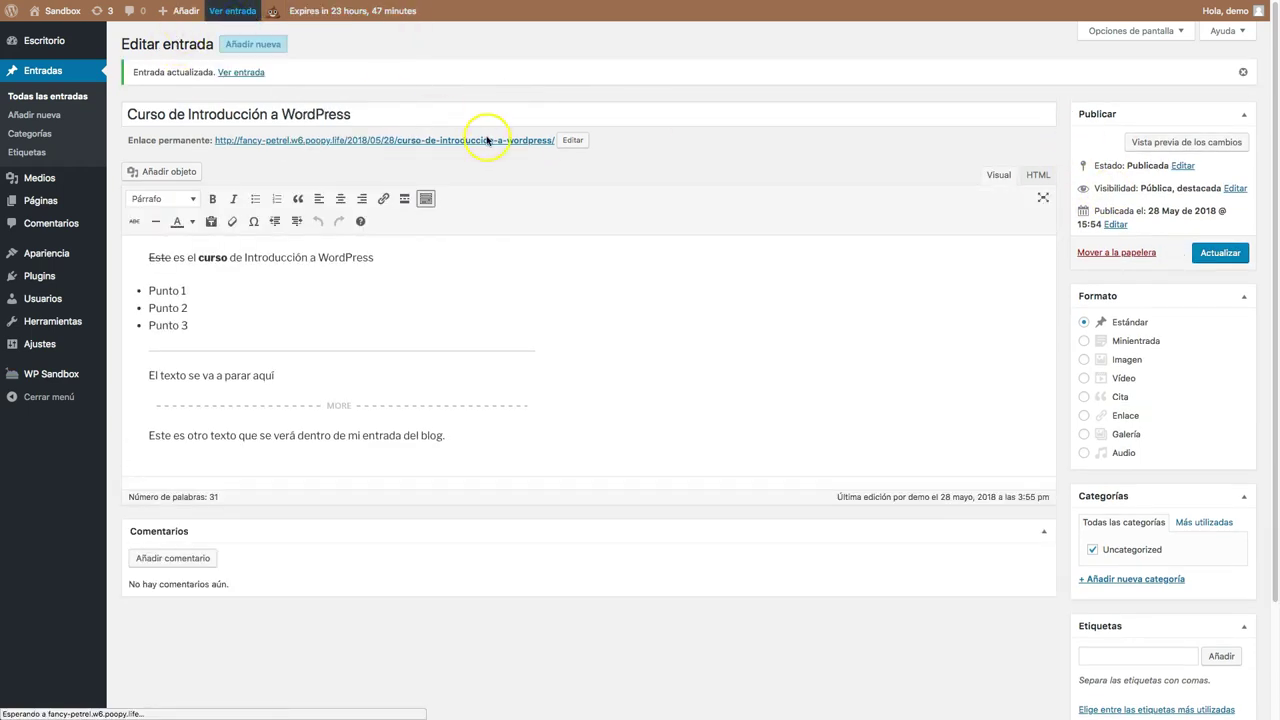
left_click(358, 84)
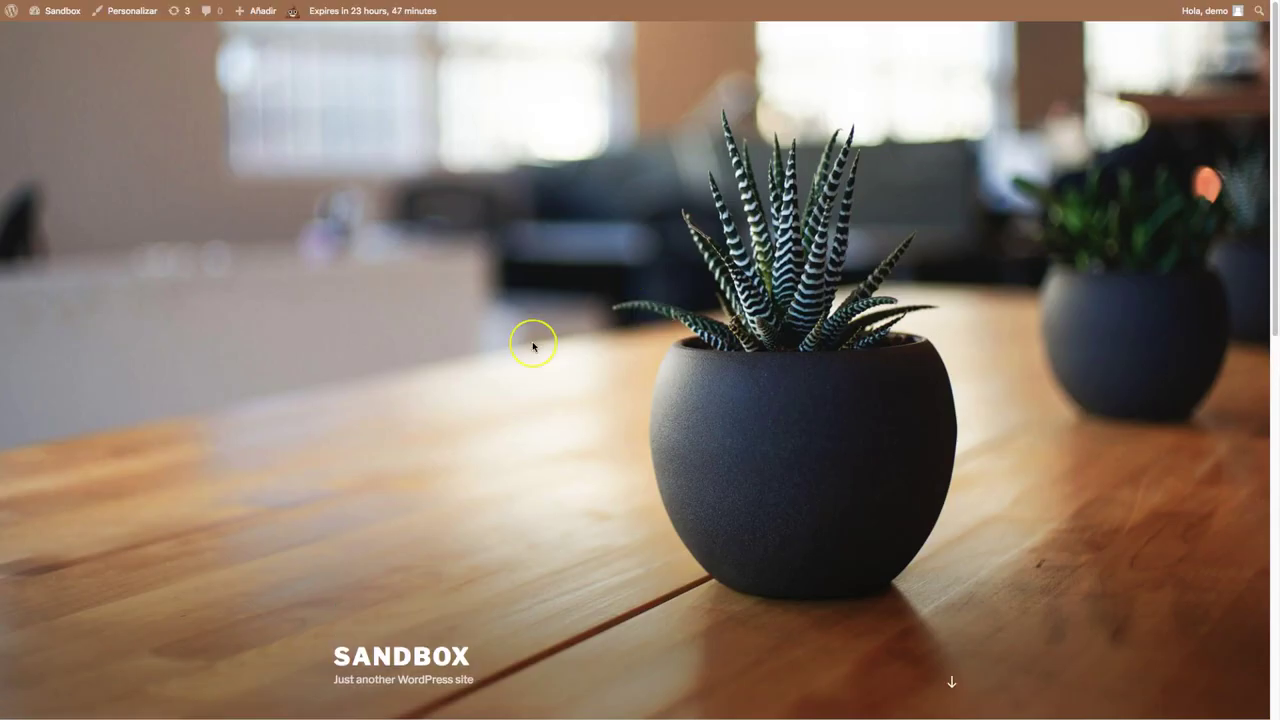
scroll(528, 344, "down", 6)
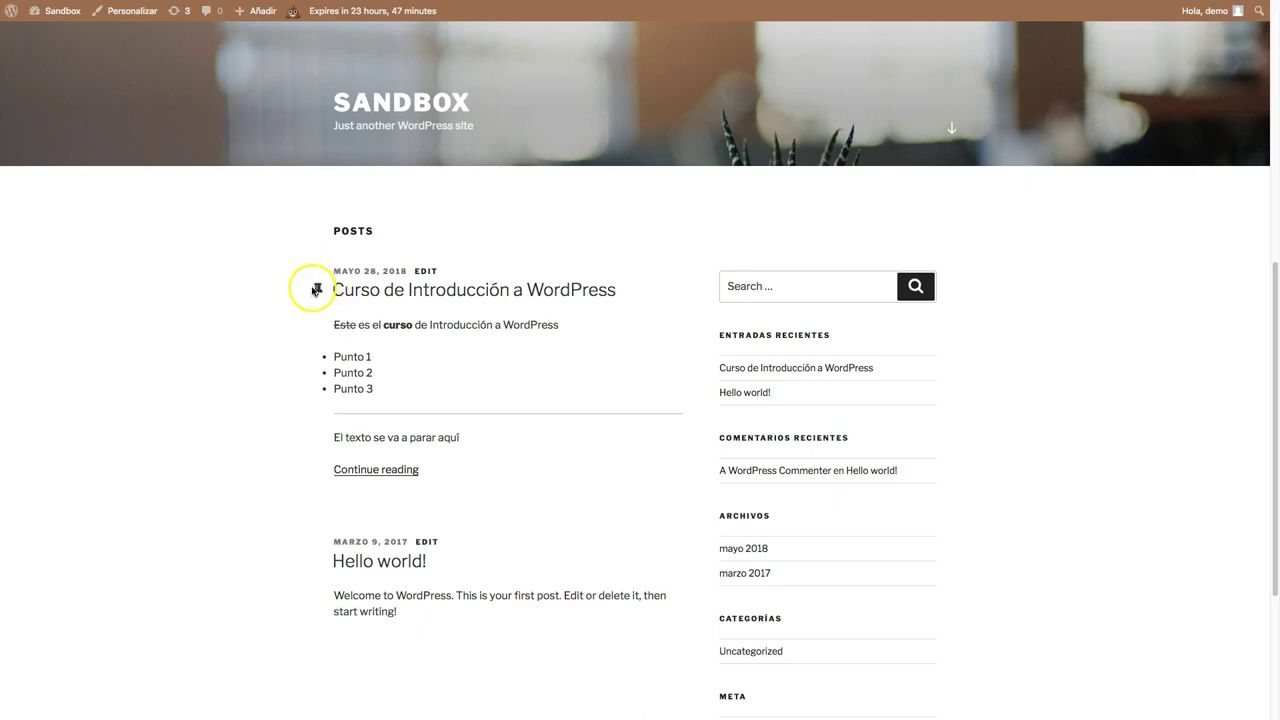
left_click(394, 469)
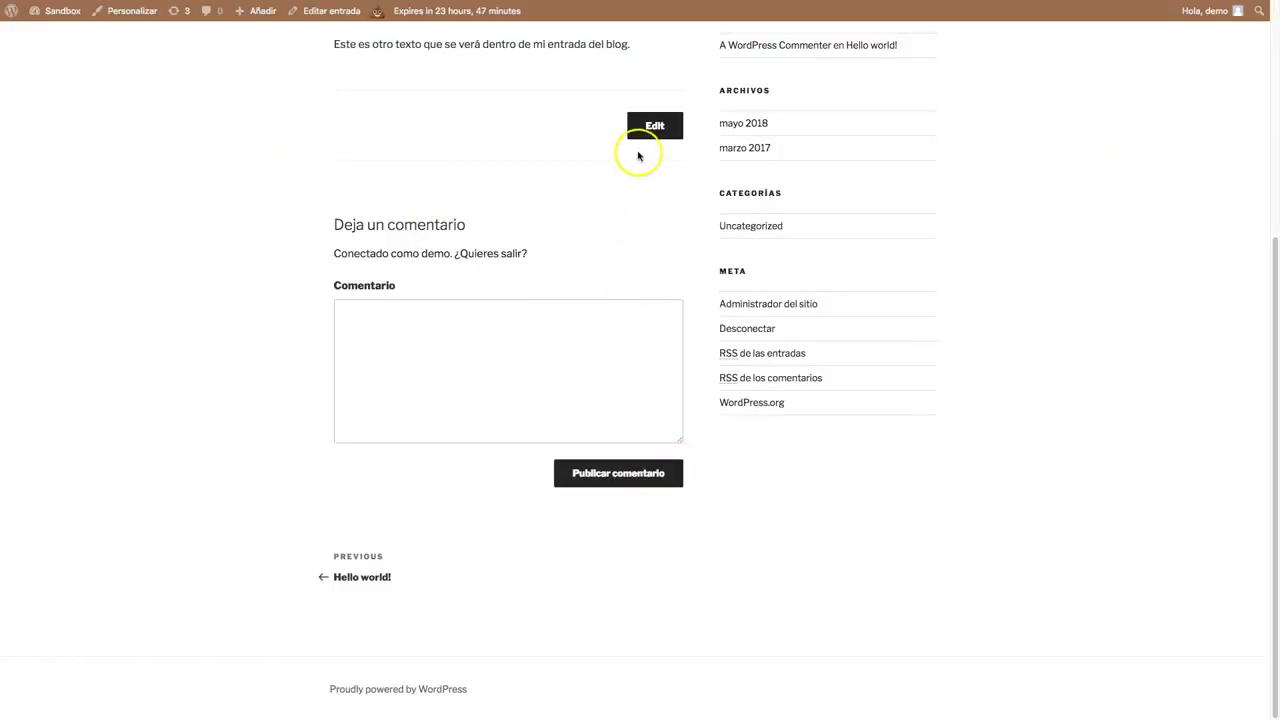
left_click(655, 127)
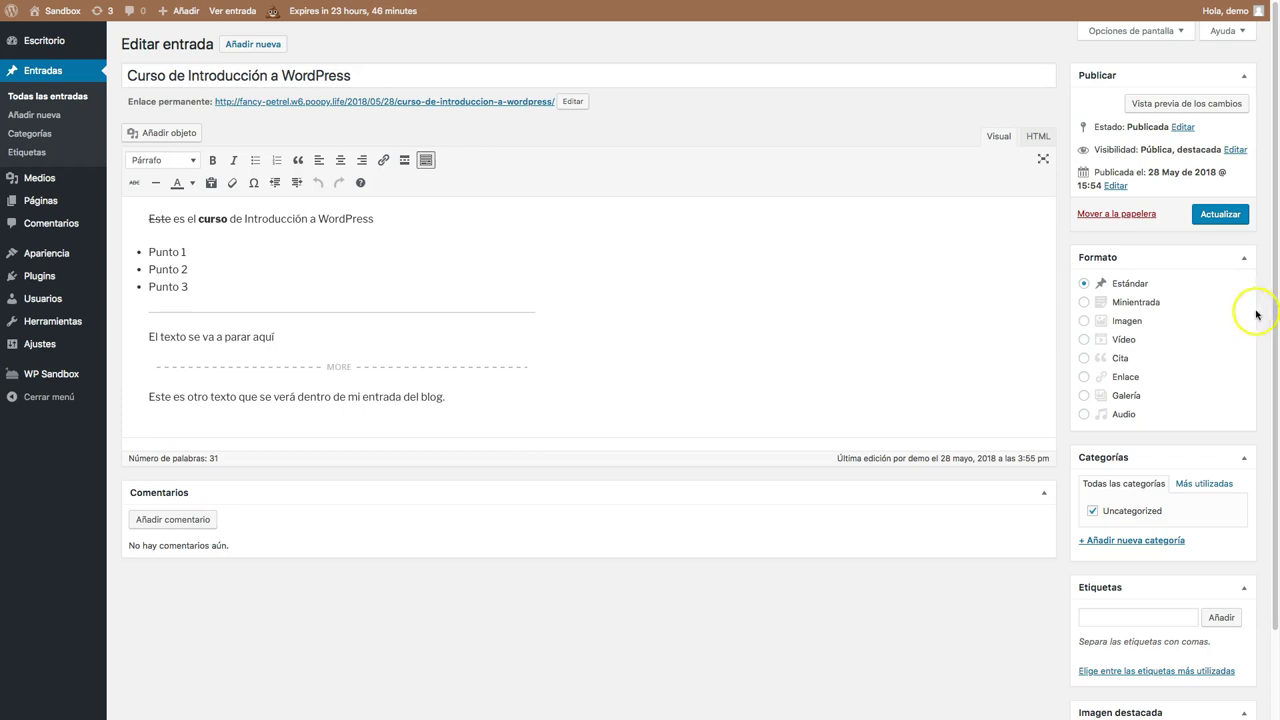
left_click(1120, 306)
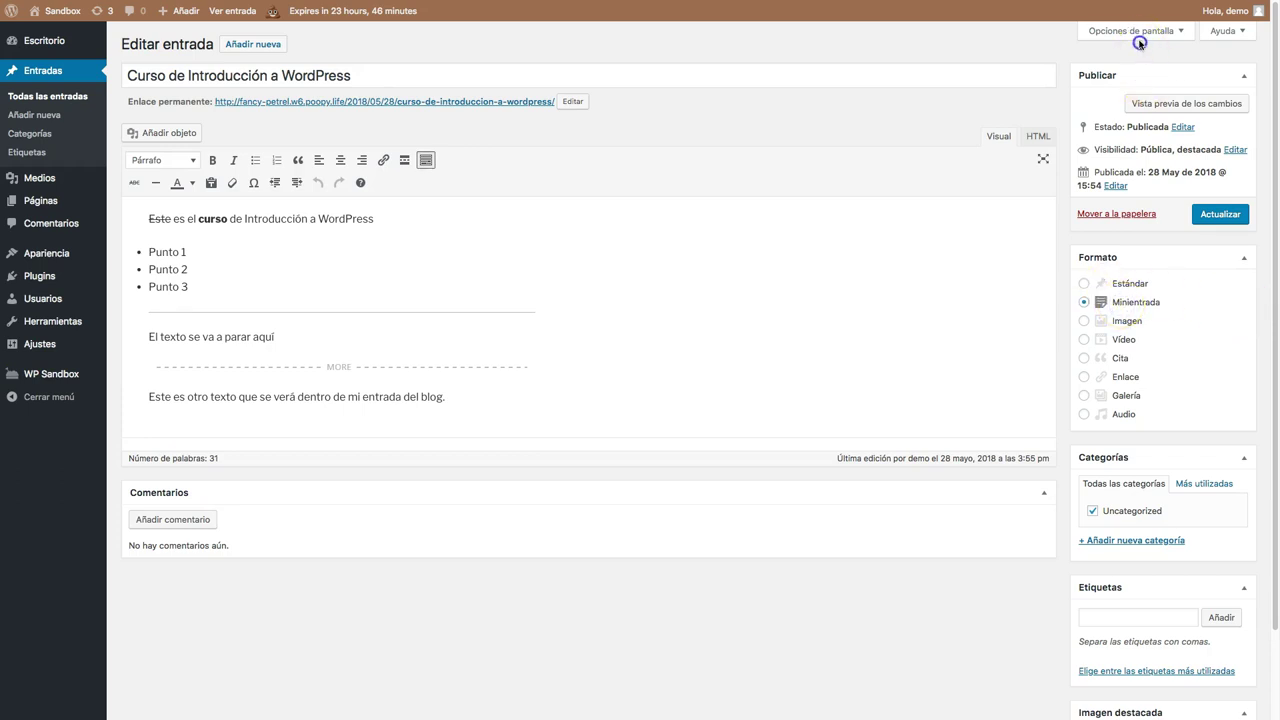
left_click(1135, 32)
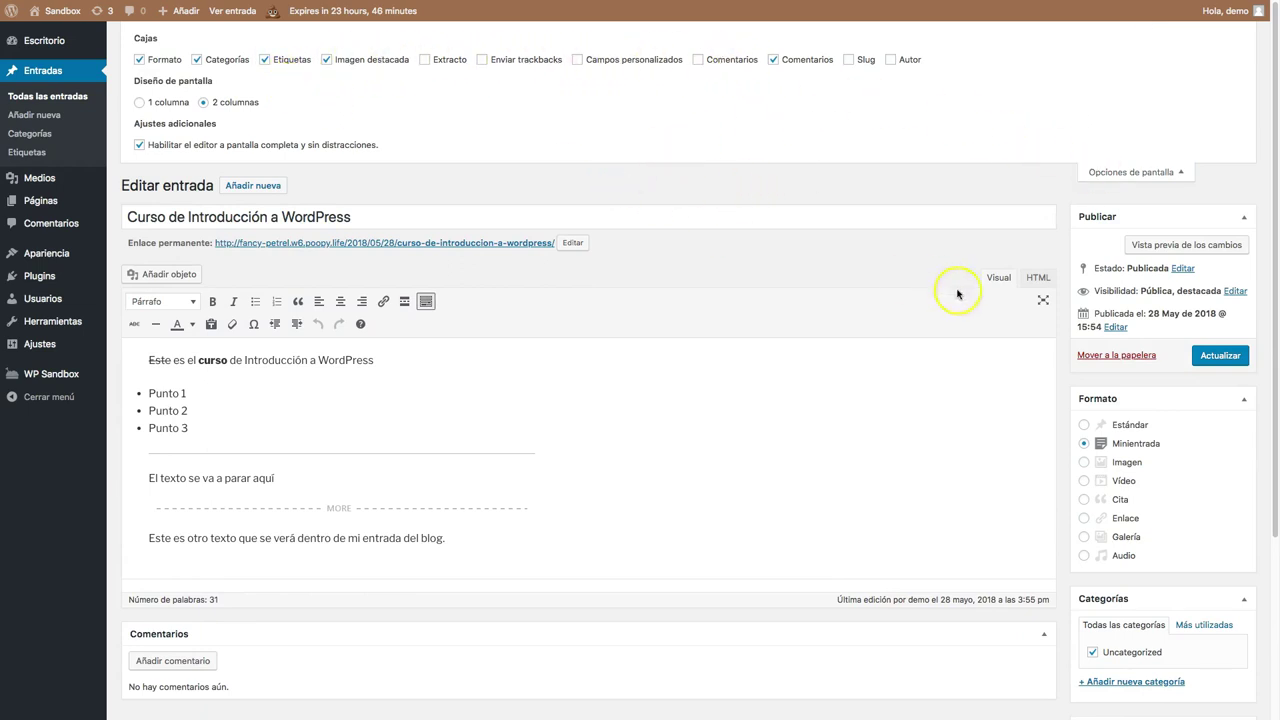
left_click(156, 60)
left_click(156, 60)
left_click(156, 61)
left_click(156, 60)
left_click(1156, 172)
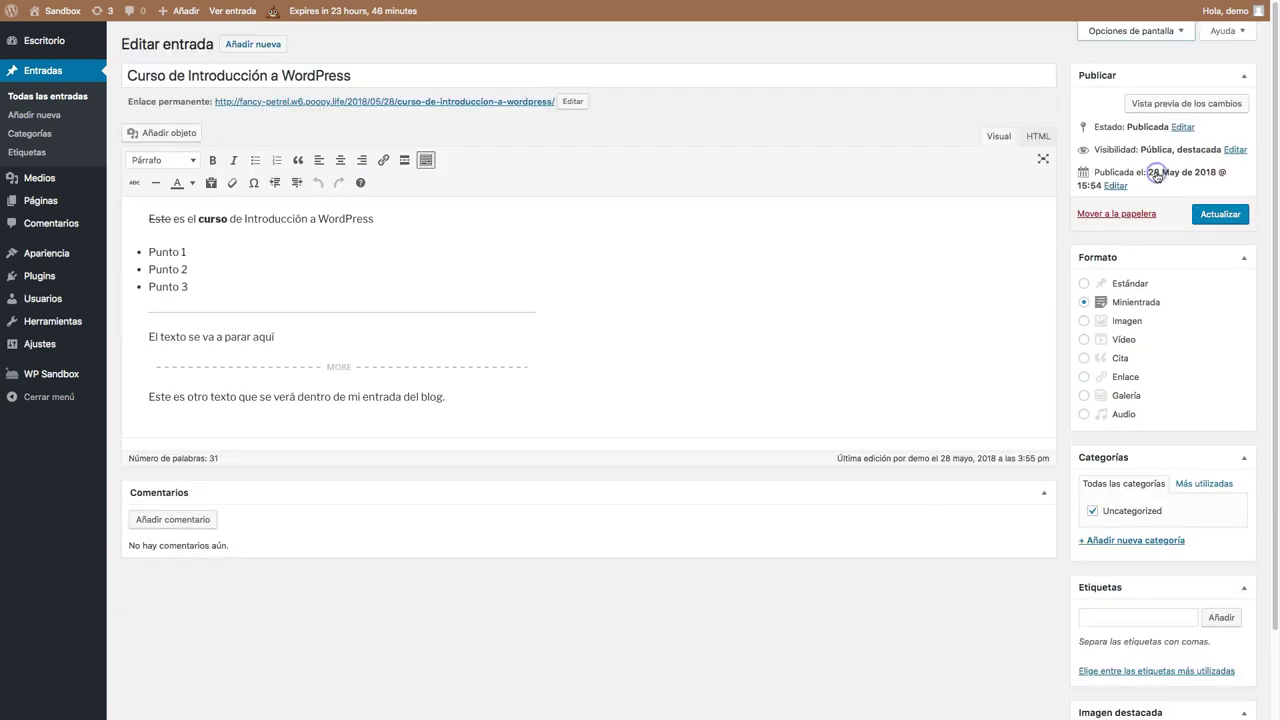
left_click(1126, 321)
left_click(1126, 340)
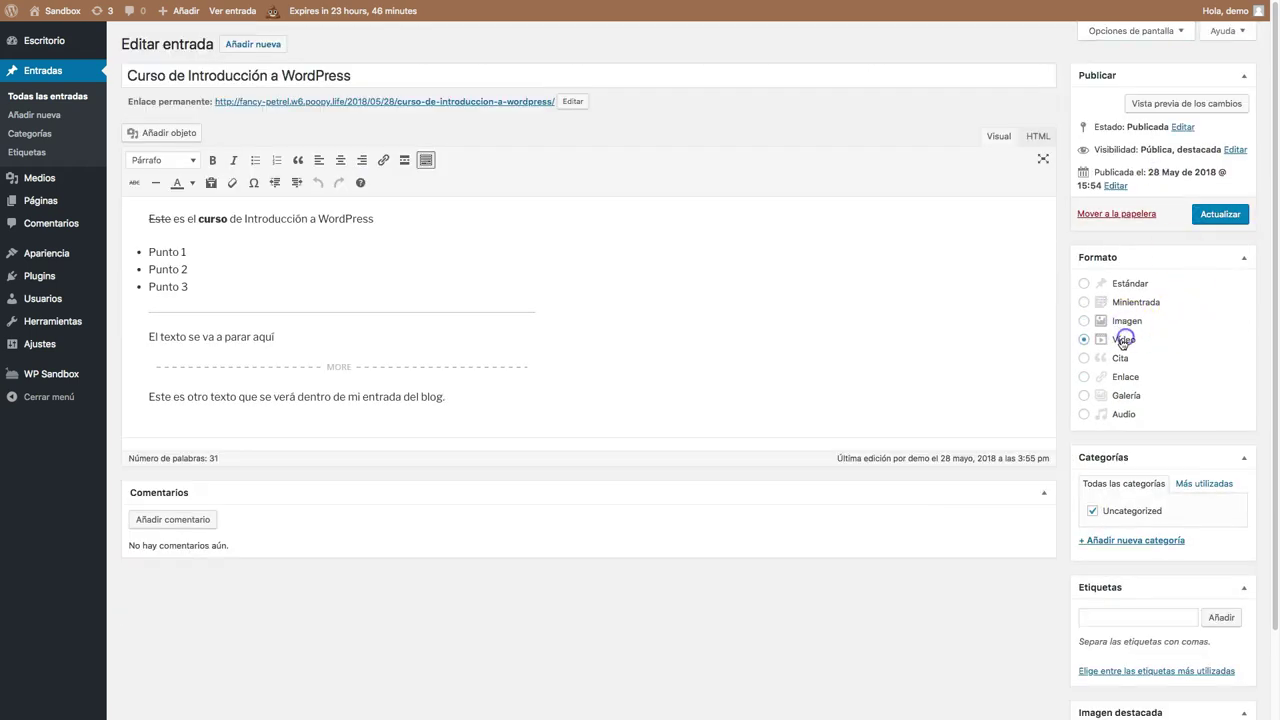
left_click(1120, 358)
left_click(1112, 376)
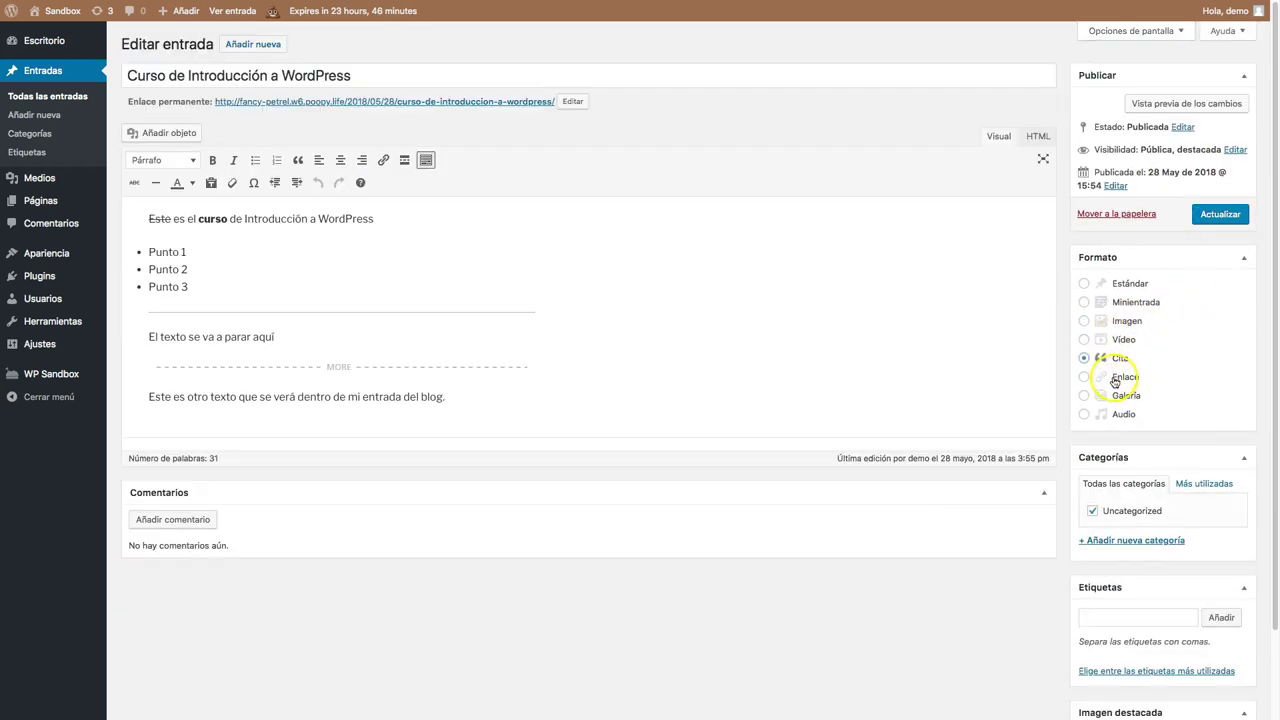
left_click(1085, 396)
left_click(1085, 414)
left_click(1216, 214)
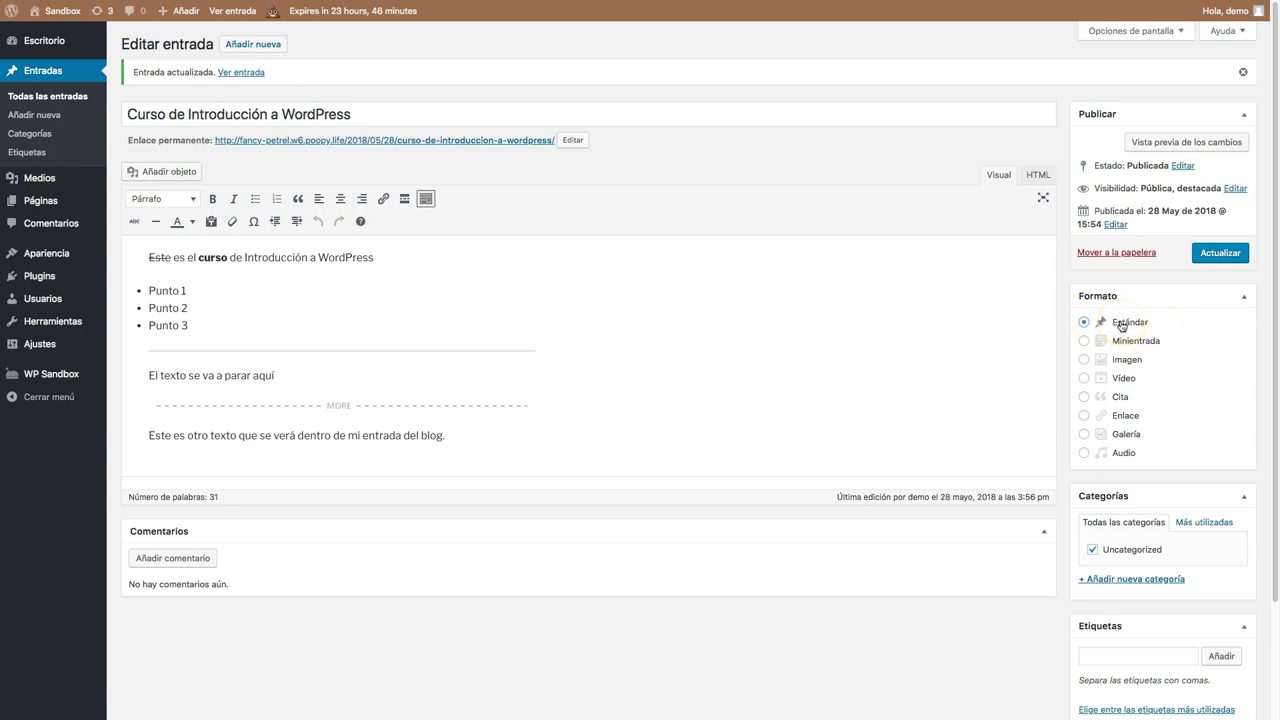
Create and tick the new 'noticias' category for the post, unticking Uncategorized.
scroll(1234, 486, "down", 2)
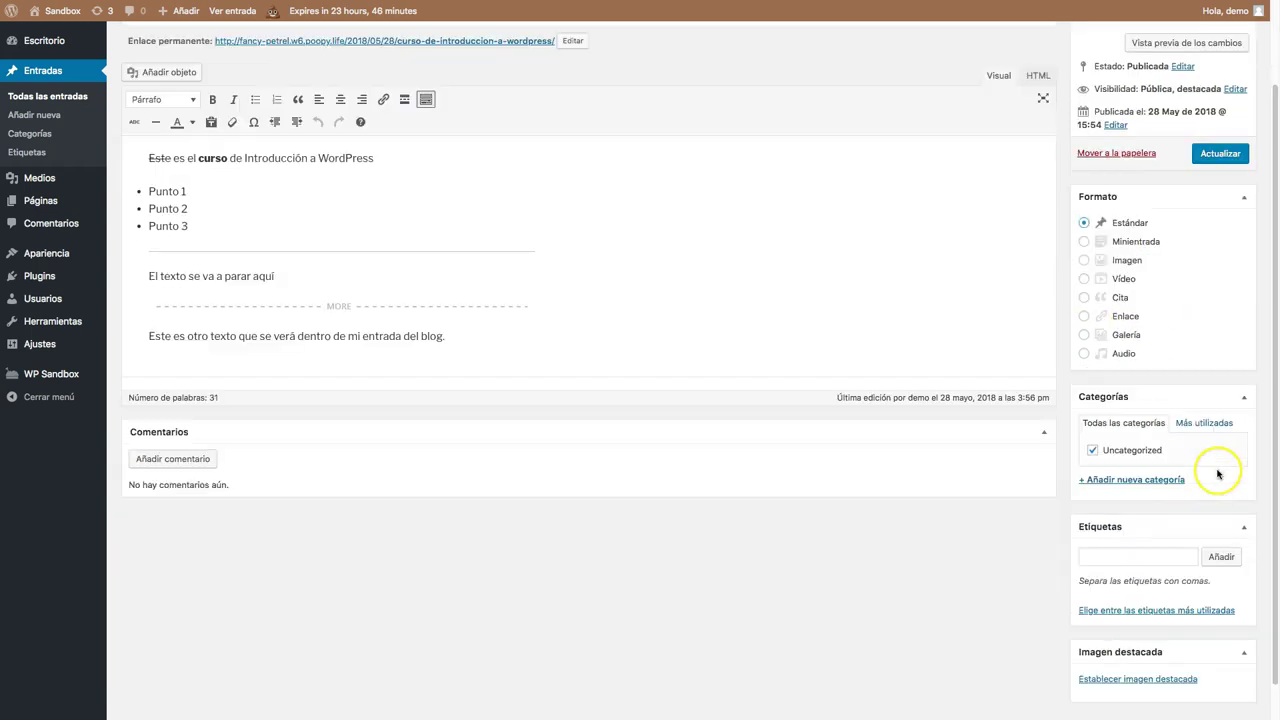
left_click(1112, 481)
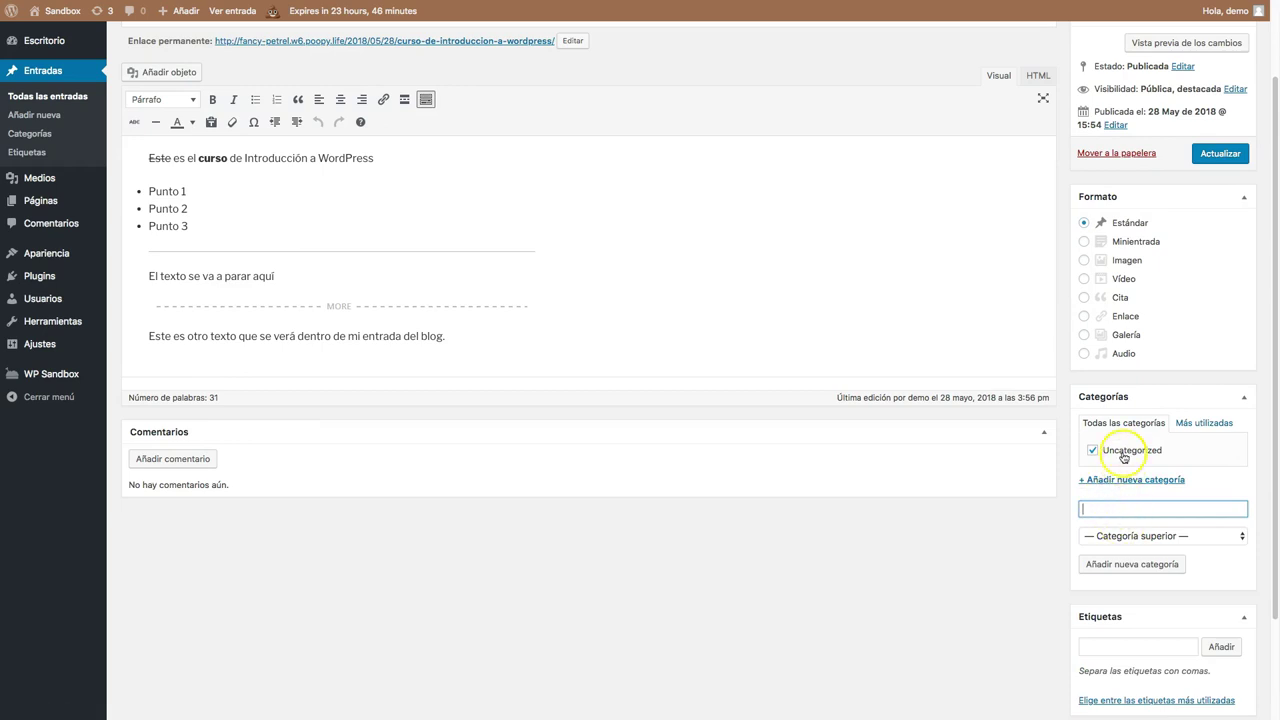
left_click(1098, 508)
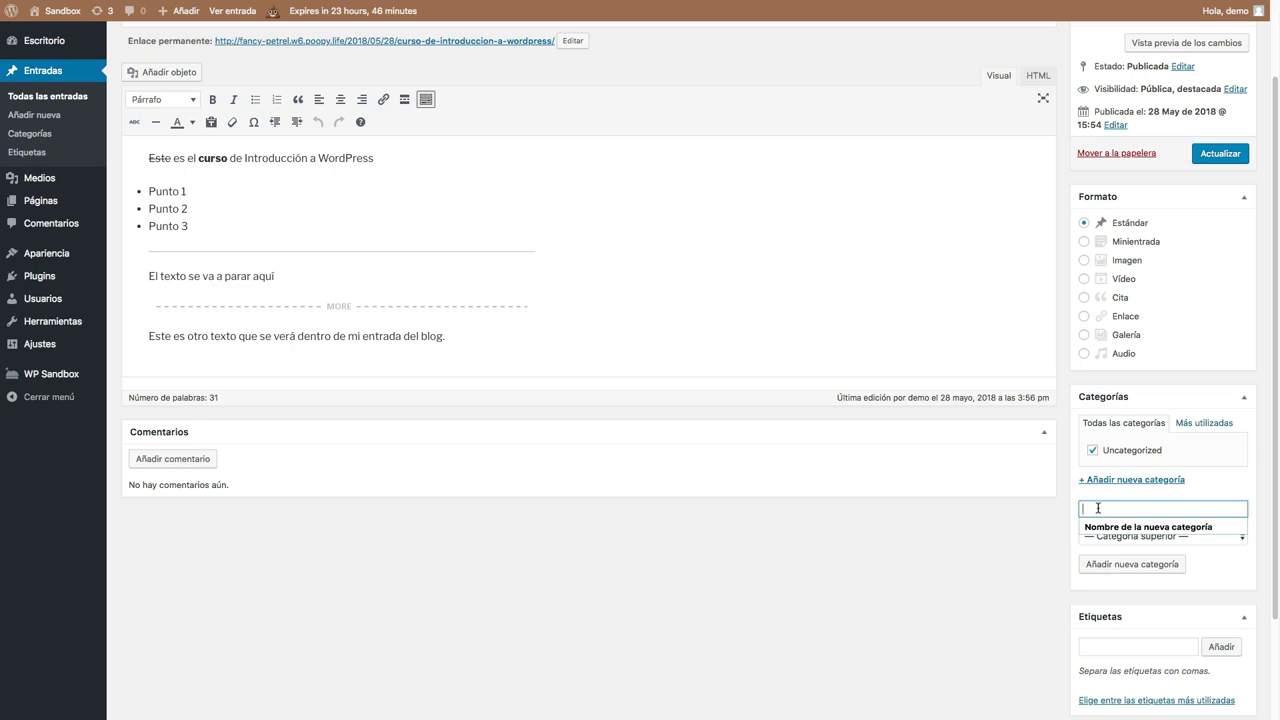
type("noticias")
key("Return")
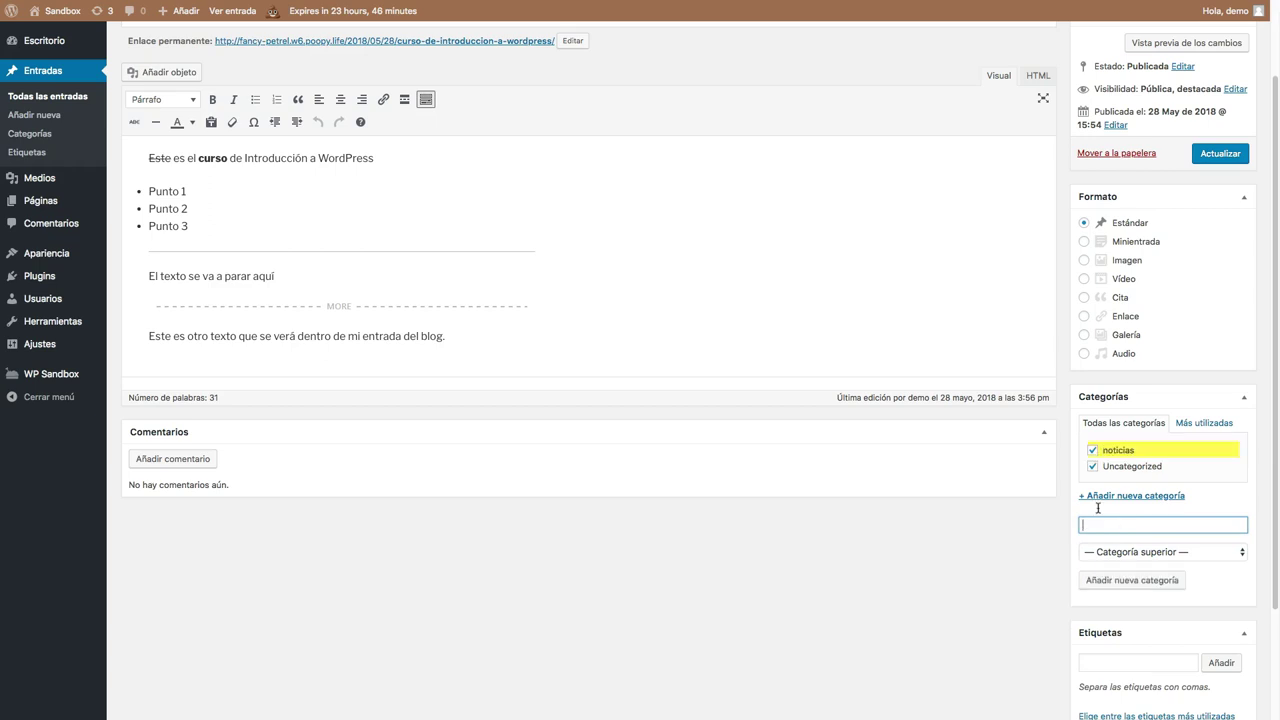
left_click(1093, 466)
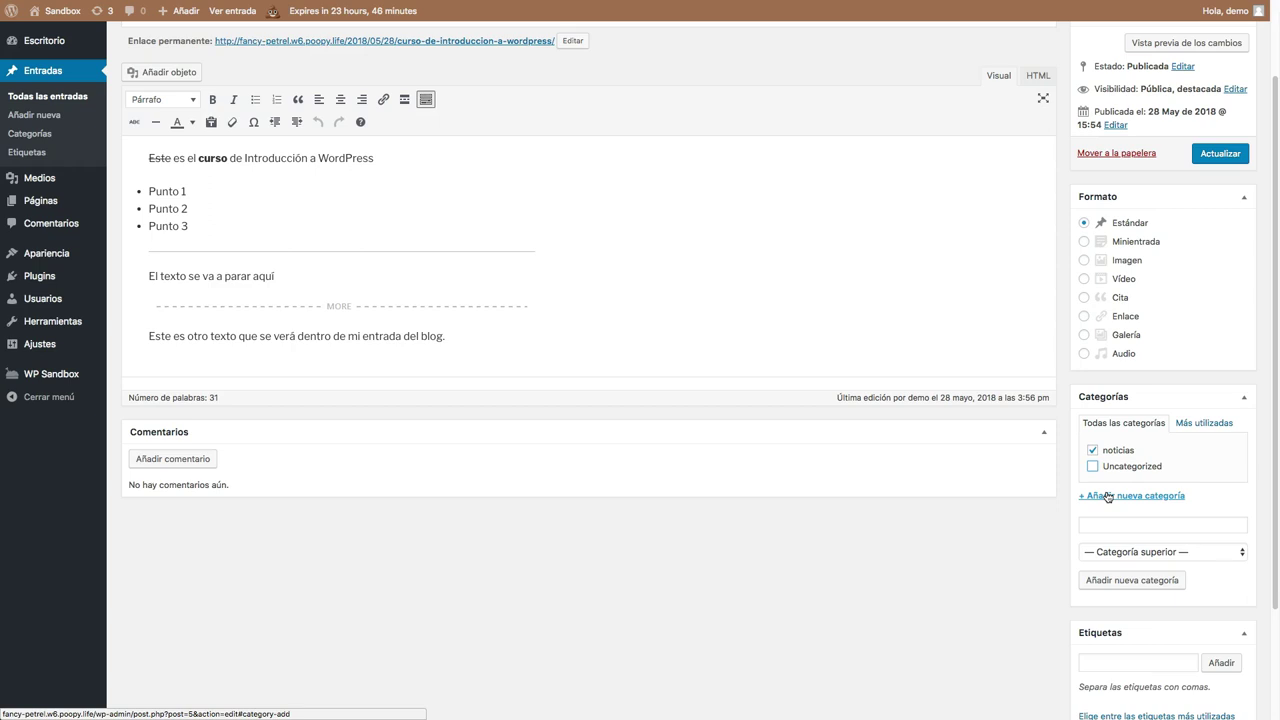
scroll(1108, 497, "down", 2)
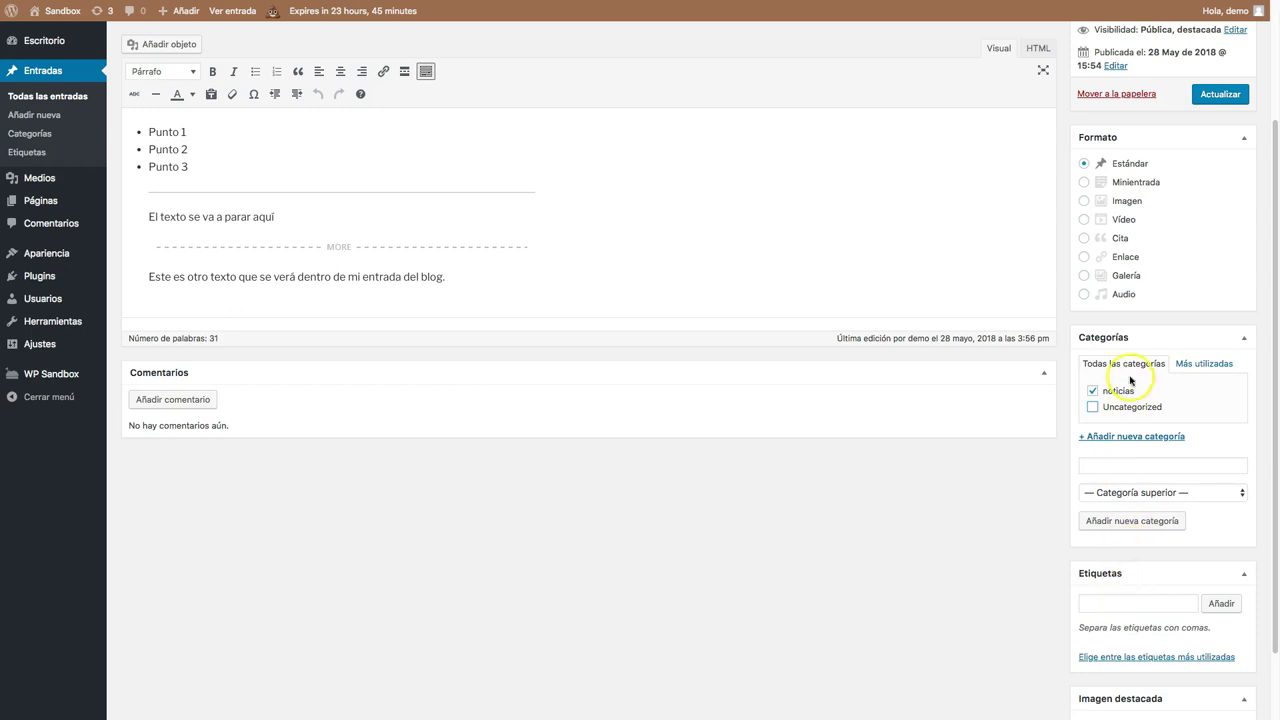
left_click(1124, 604)
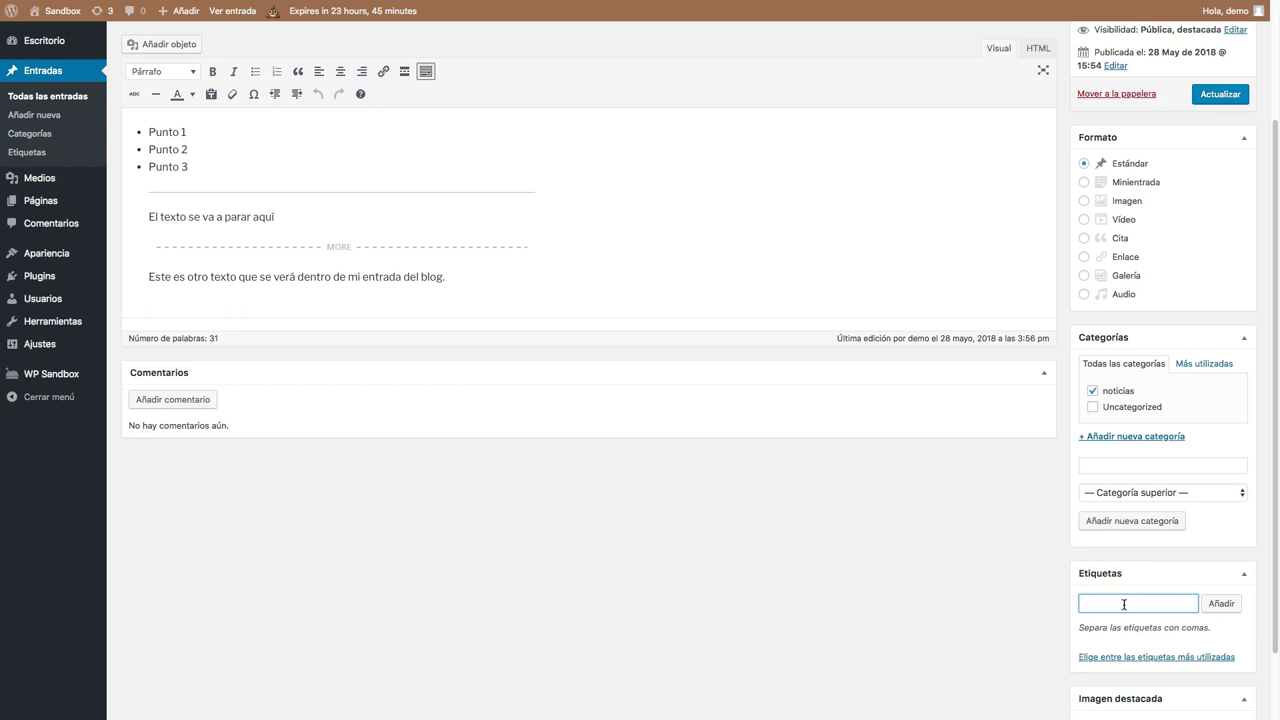
Add the tags 'deporte' and 'actualidad' to the post.
type("deporte, actul")
key("BackSpace")
type("alidad")
key("Return")
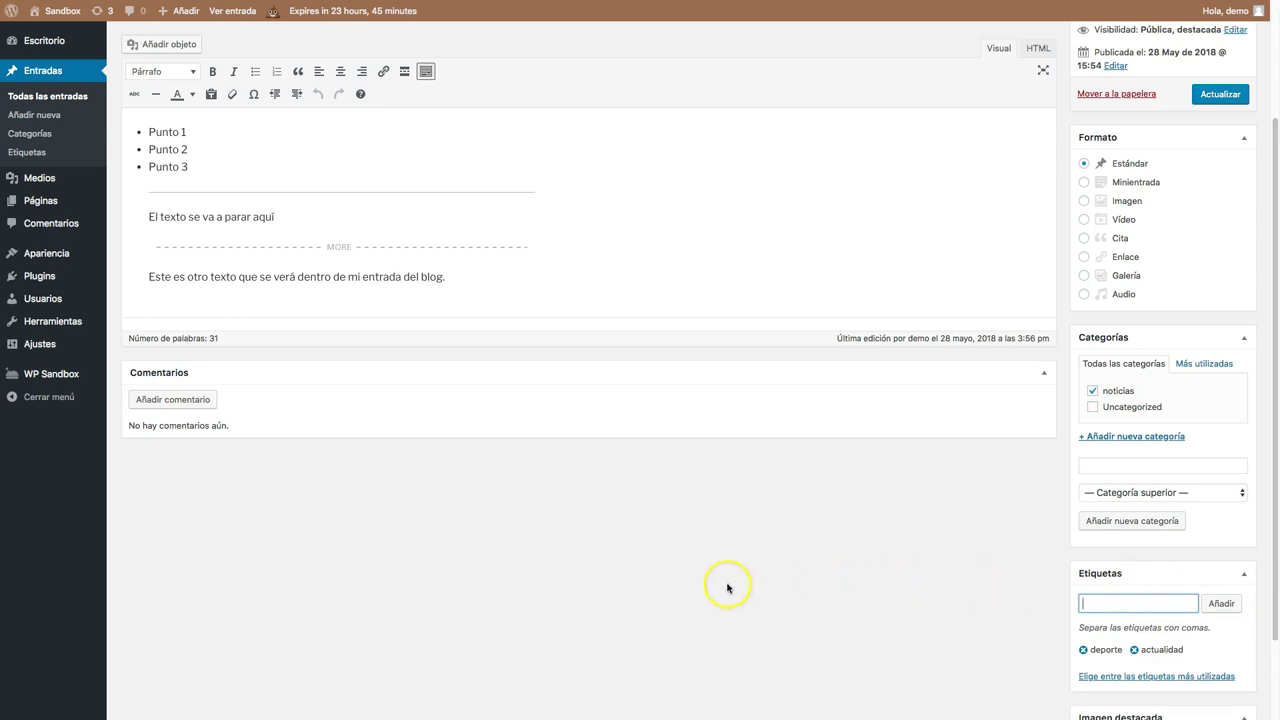
Browse the media library for a featured image, then leave to find one elsewhere.
scroll(726, 583, "down", 2)
scroll(740, 582, "down", 1)
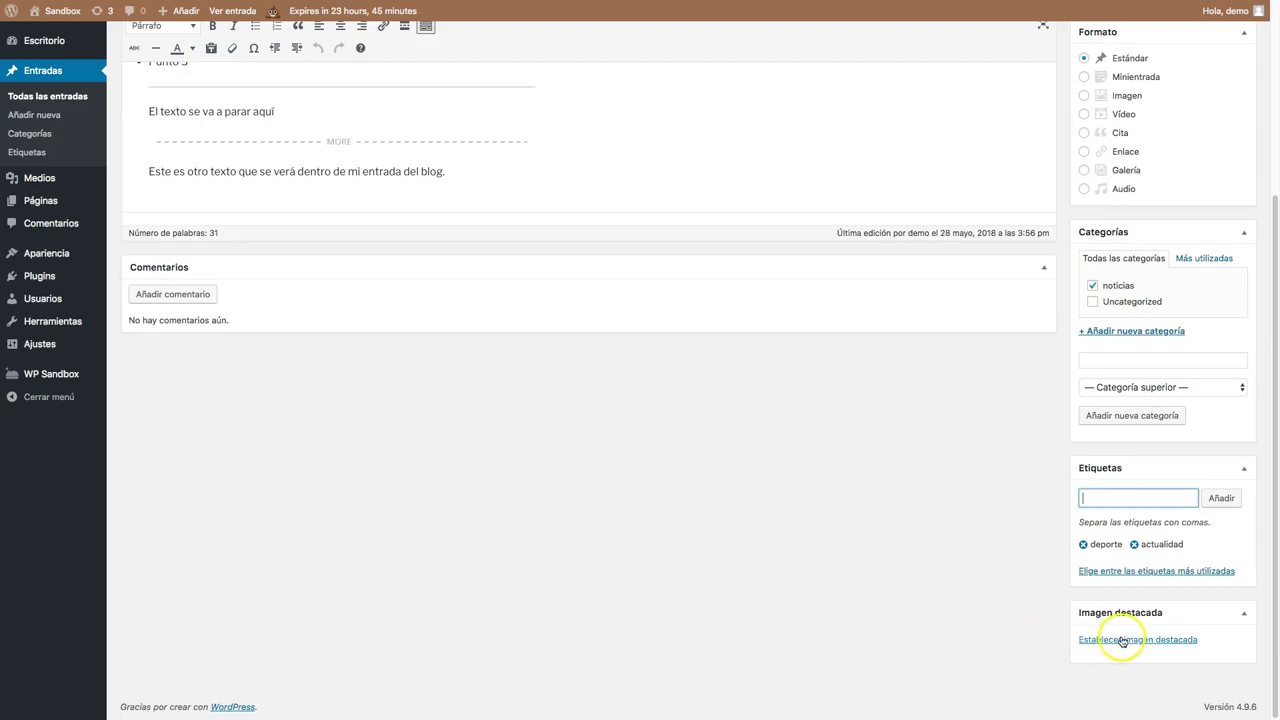
left_click(1120, 640)
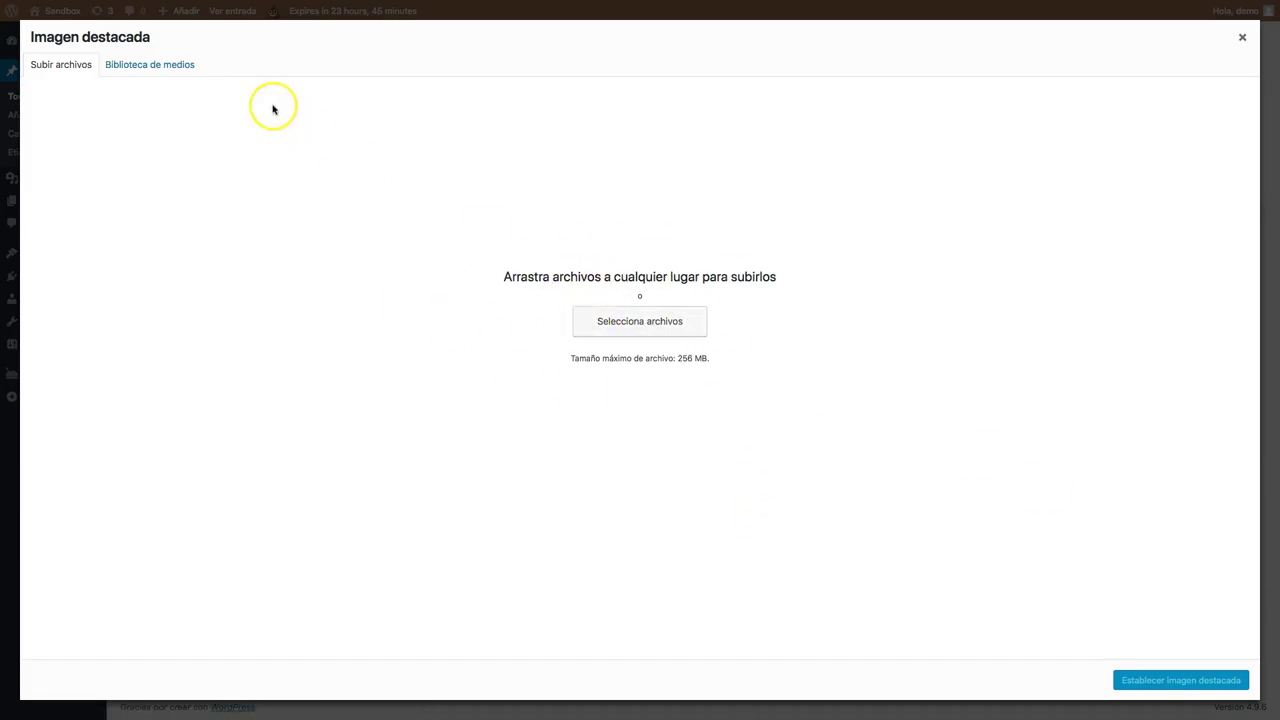
left_click(169, 65)
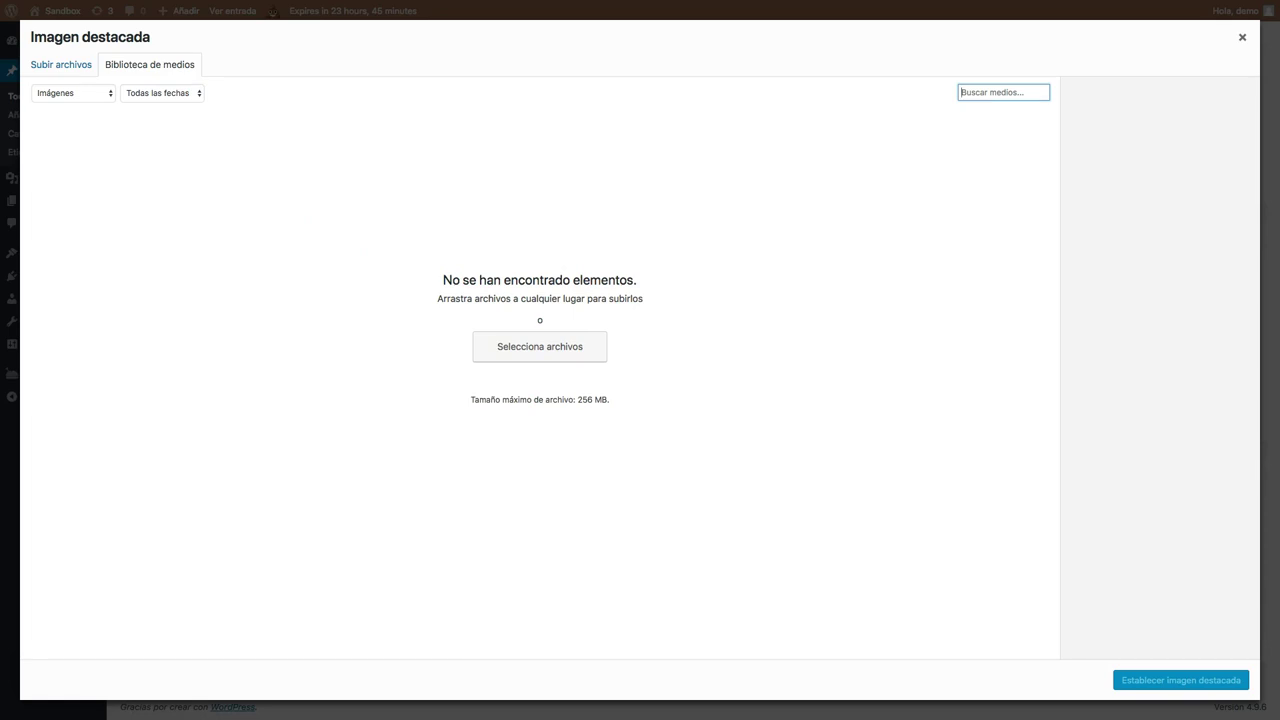
key("ctrl+Left")
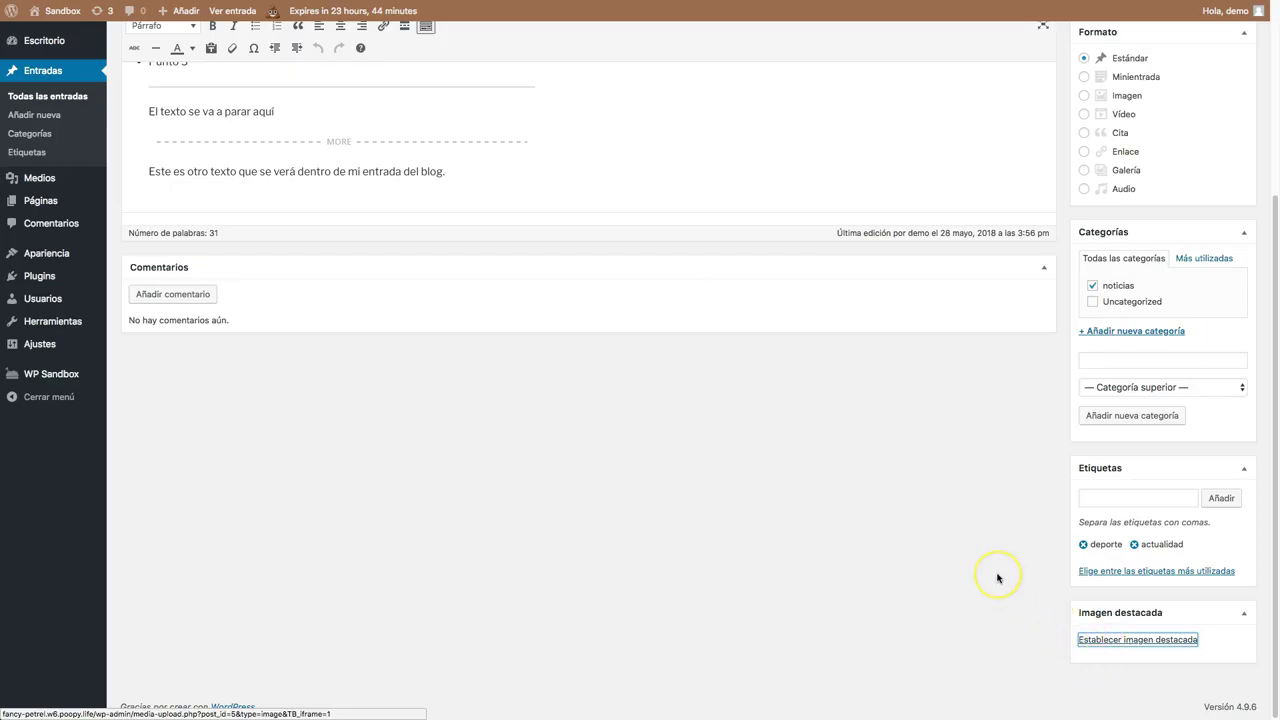
Enable the Extracto box in Screen Options.
scroll(997, 578, "up", 5)
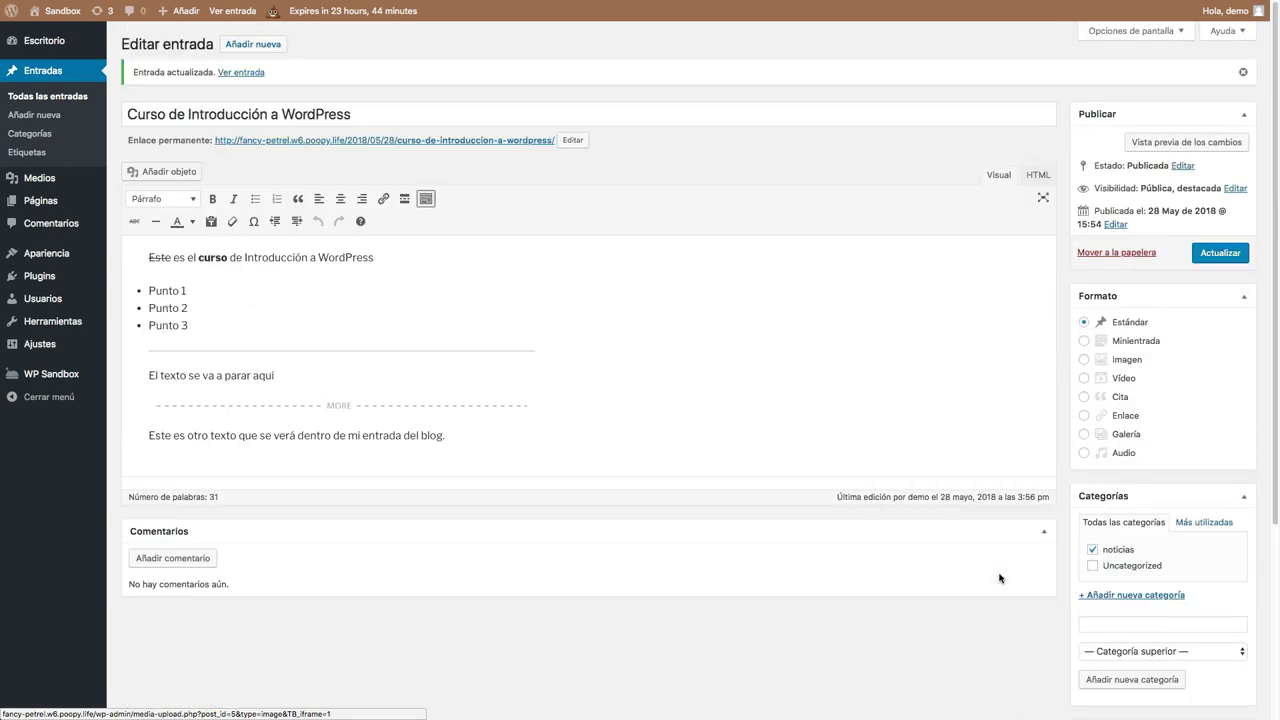
left_click(1097, 30)
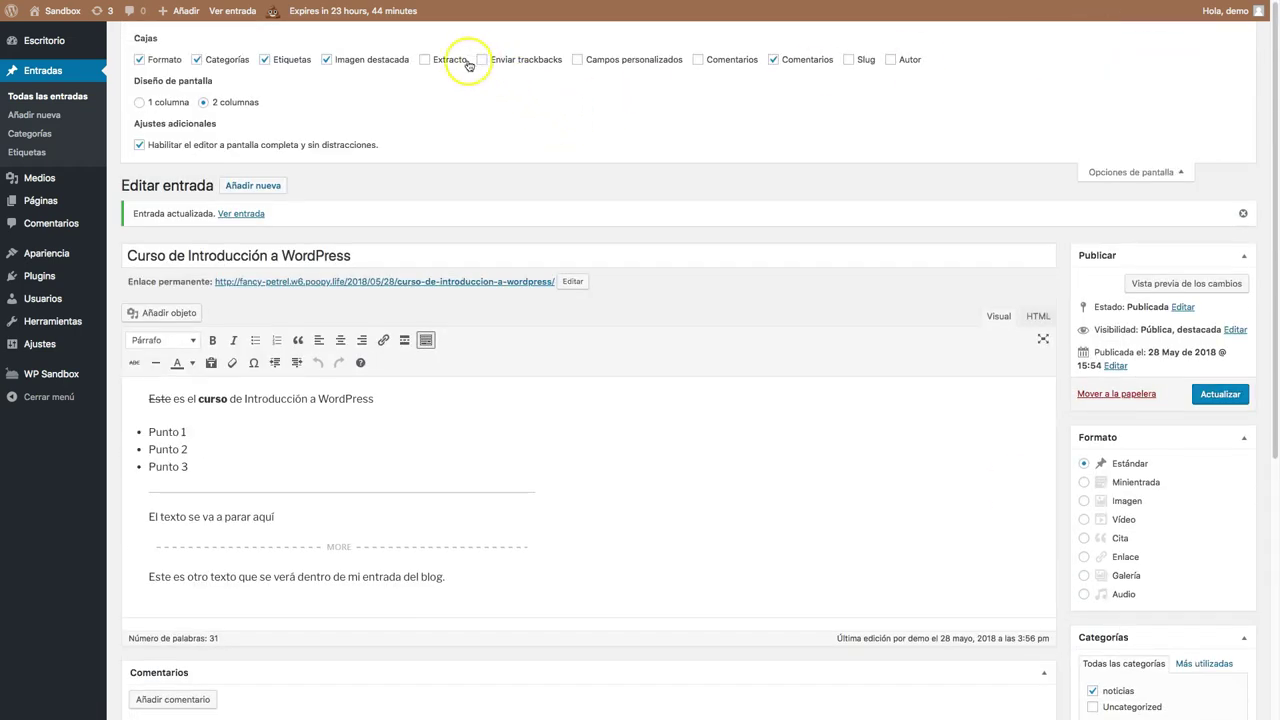
left_click(426, 60)
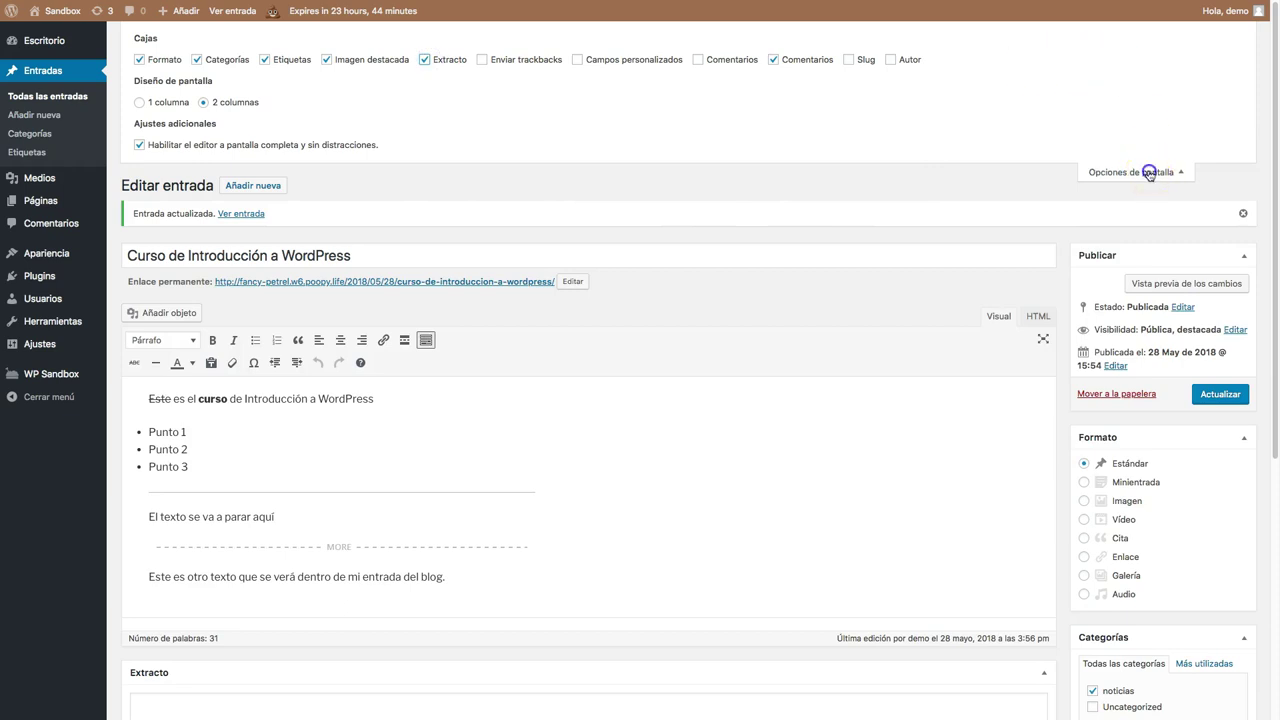
left_click(1151, 171)
Start the excerpt with 'Este es el extracto de mi entr'.
scroll(260, 406, "down", 5)
left_click(218, 314)
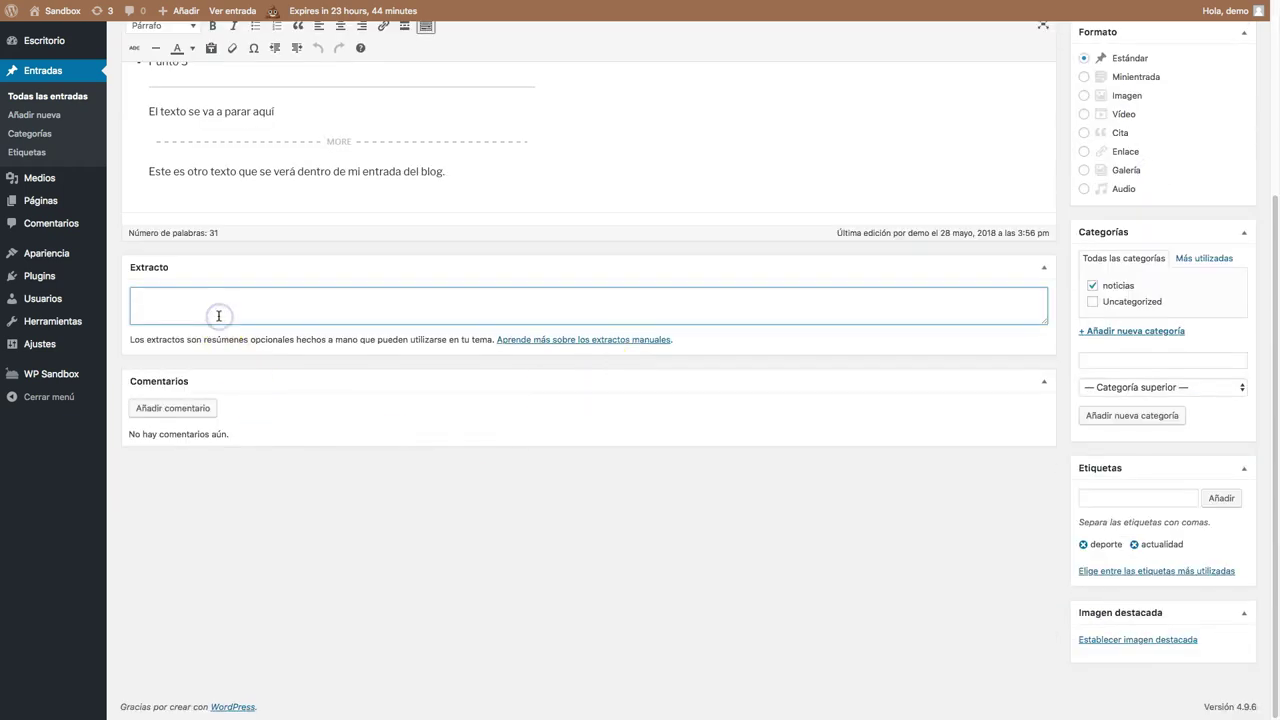
type("Este es el extr")
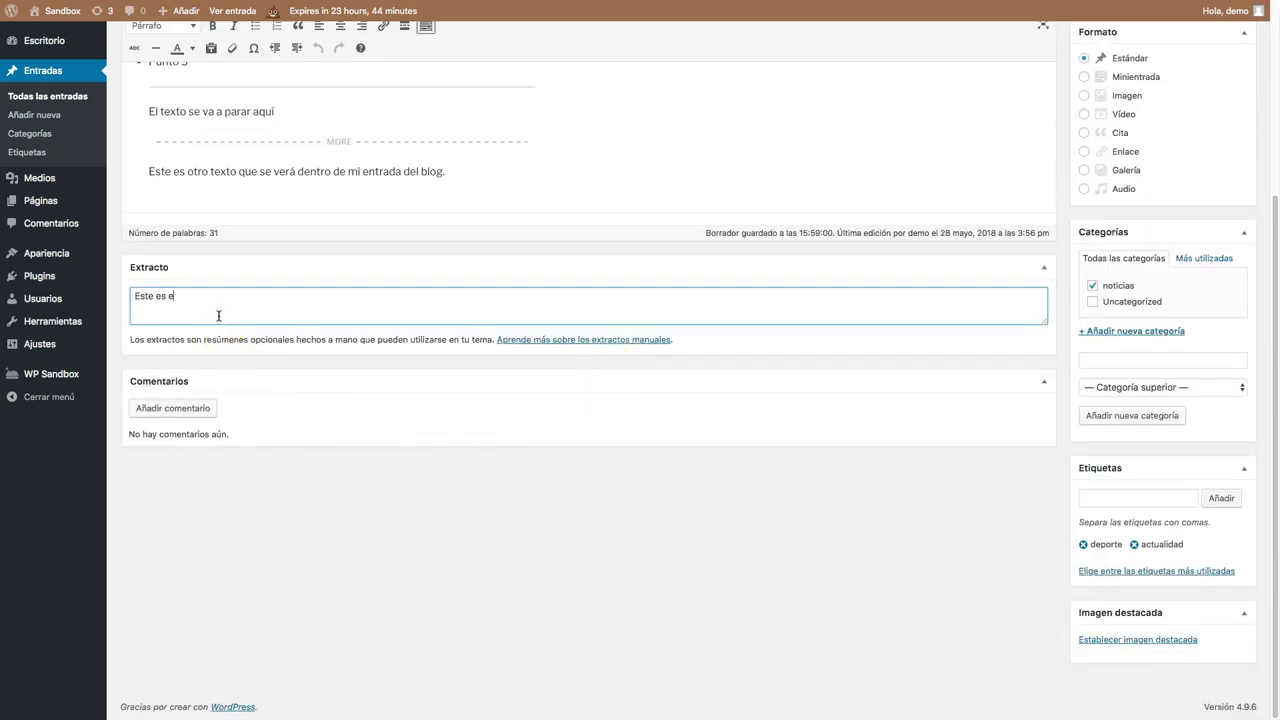
type("acto de mi entr")
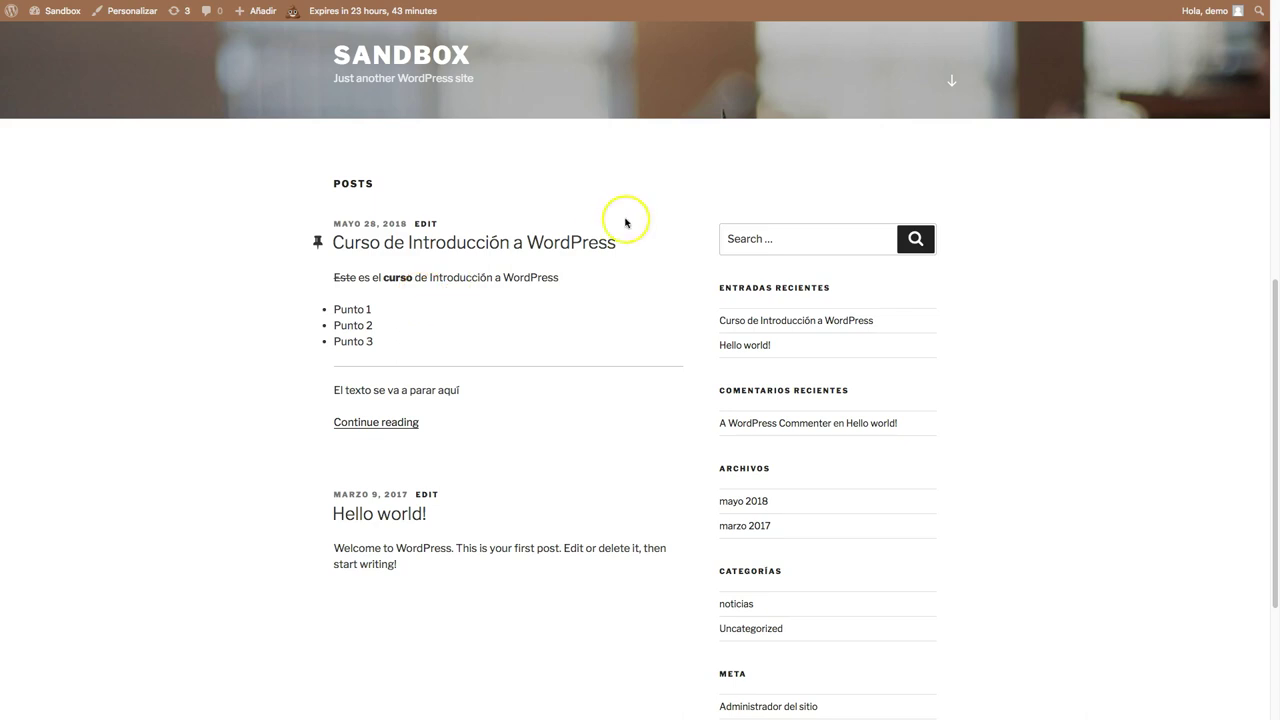
Open the 'Curso de Introducción a WordPress' post from the live homepage.
scroll(603, 378, "down", 5)
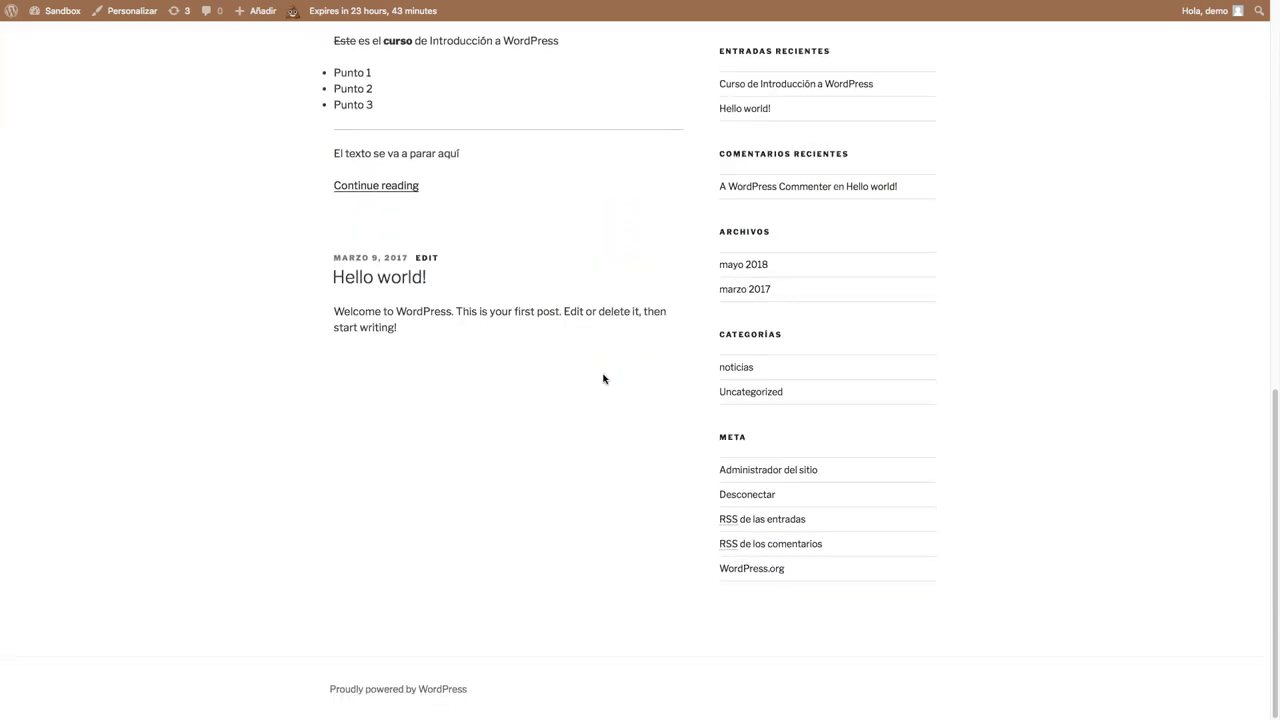
scroll(603, 378, "up", 10)
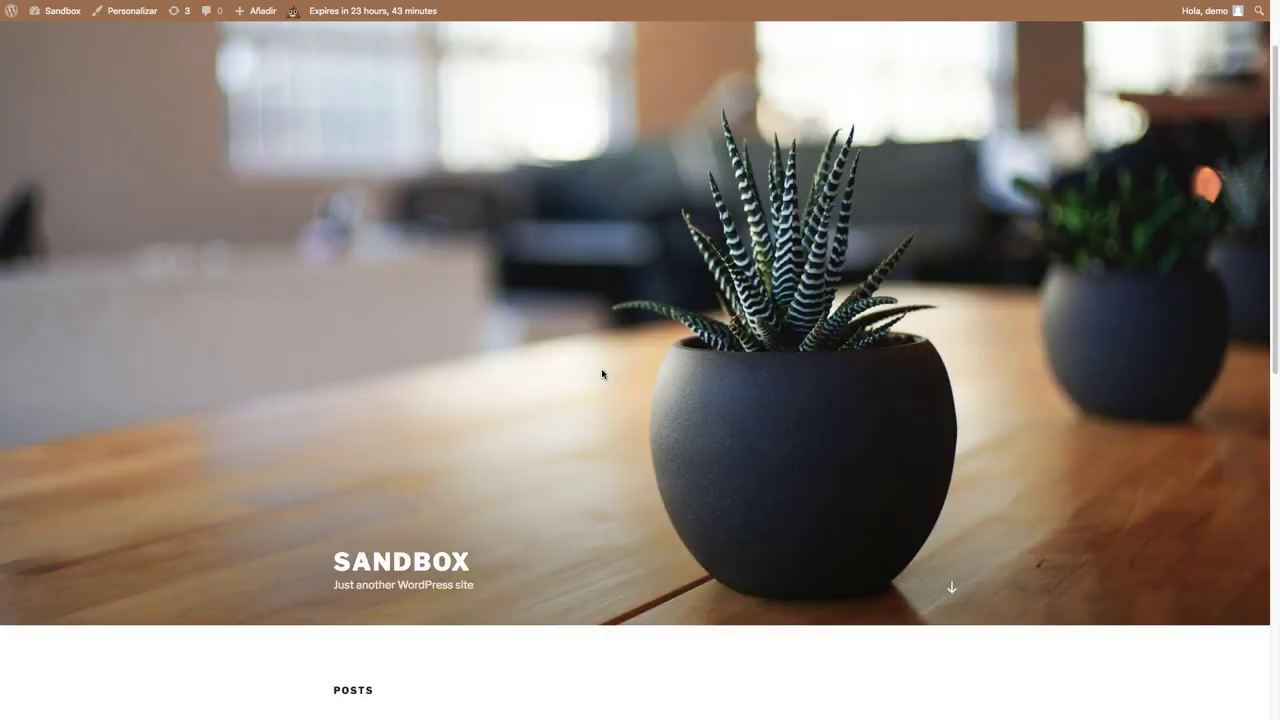
scroll(600, 371, "down", 8)
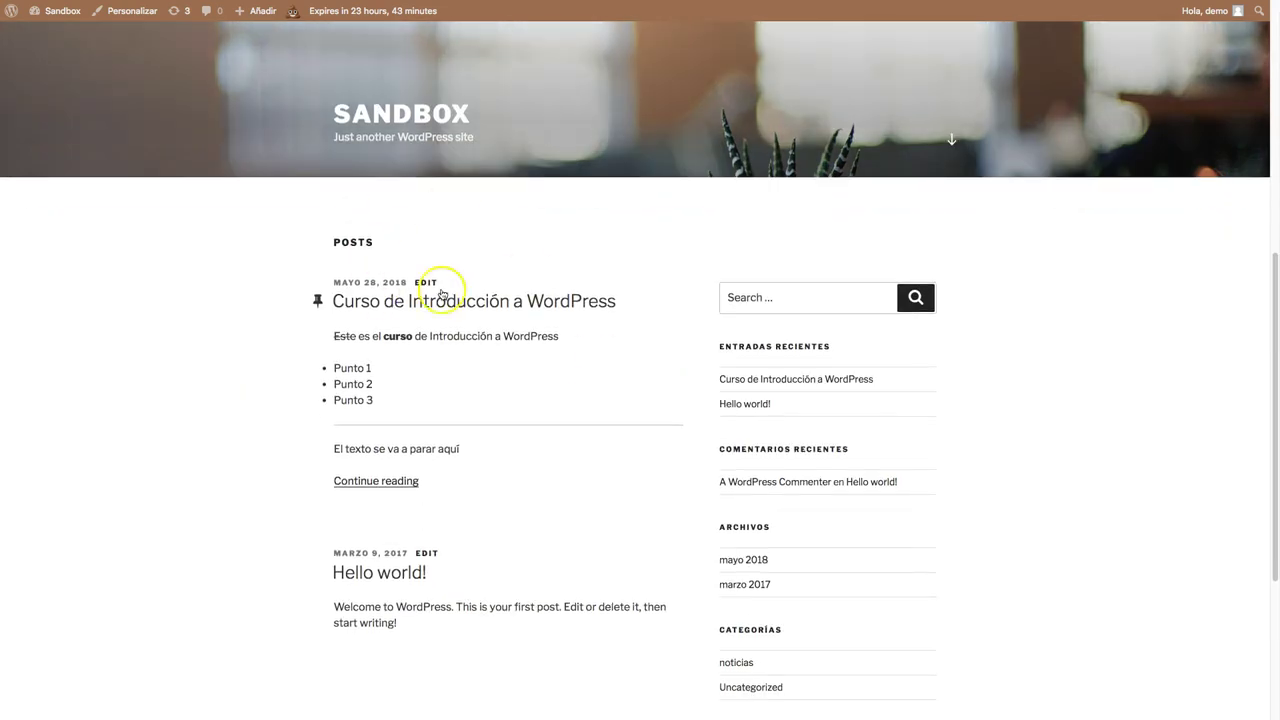
left_click(514, 300)
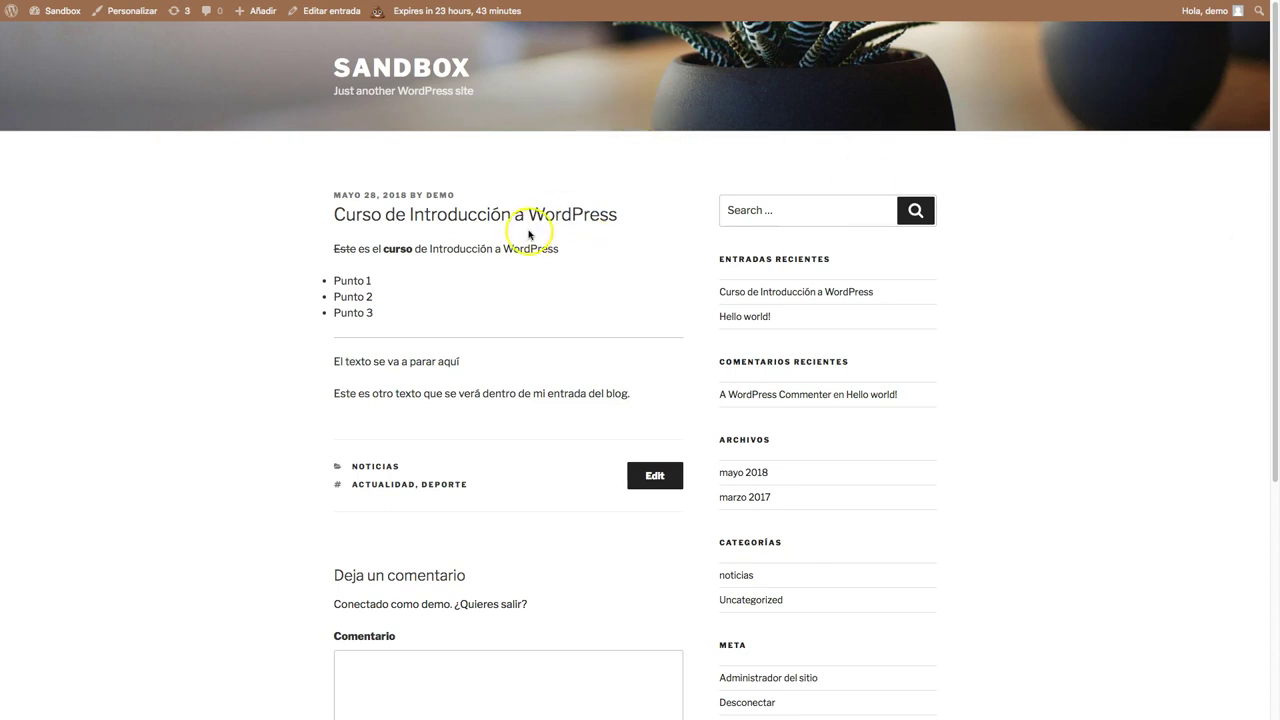
Go from the dashboard to Páginas > Todas las páginas and start a new page.
mouse_move(52, 14)
left_click(49, 36)
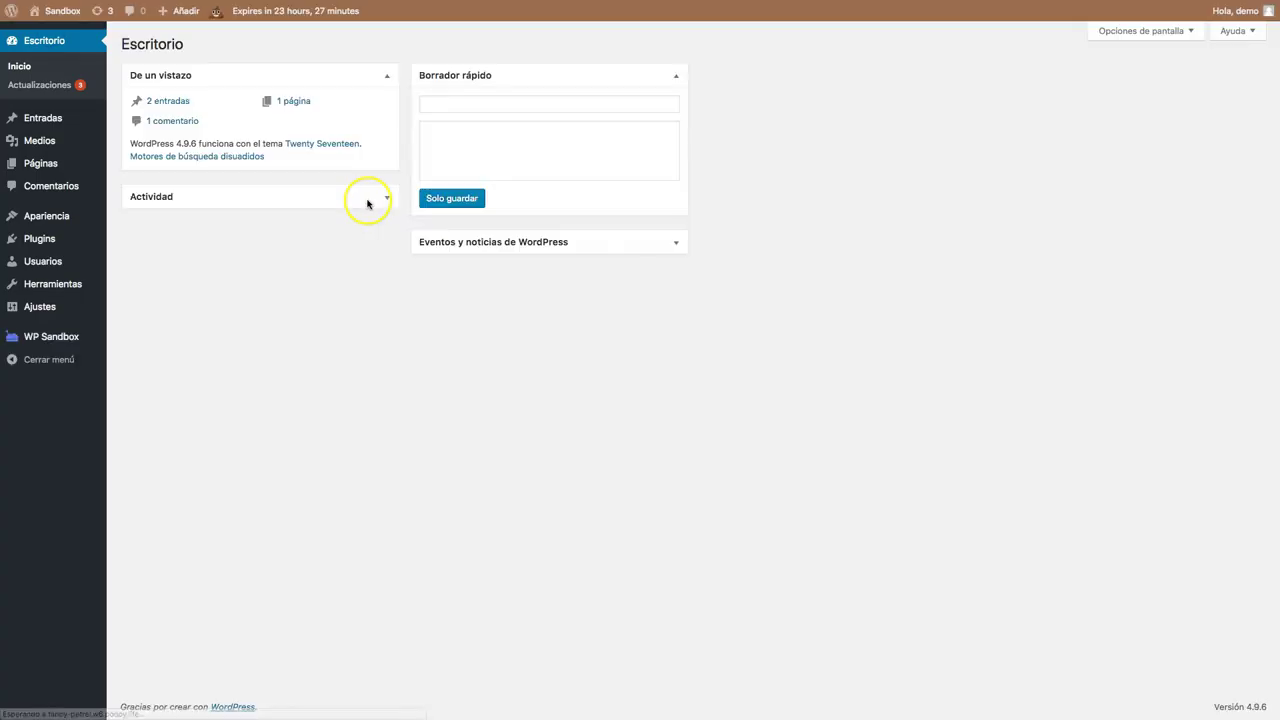
mouse_move(48, 163)
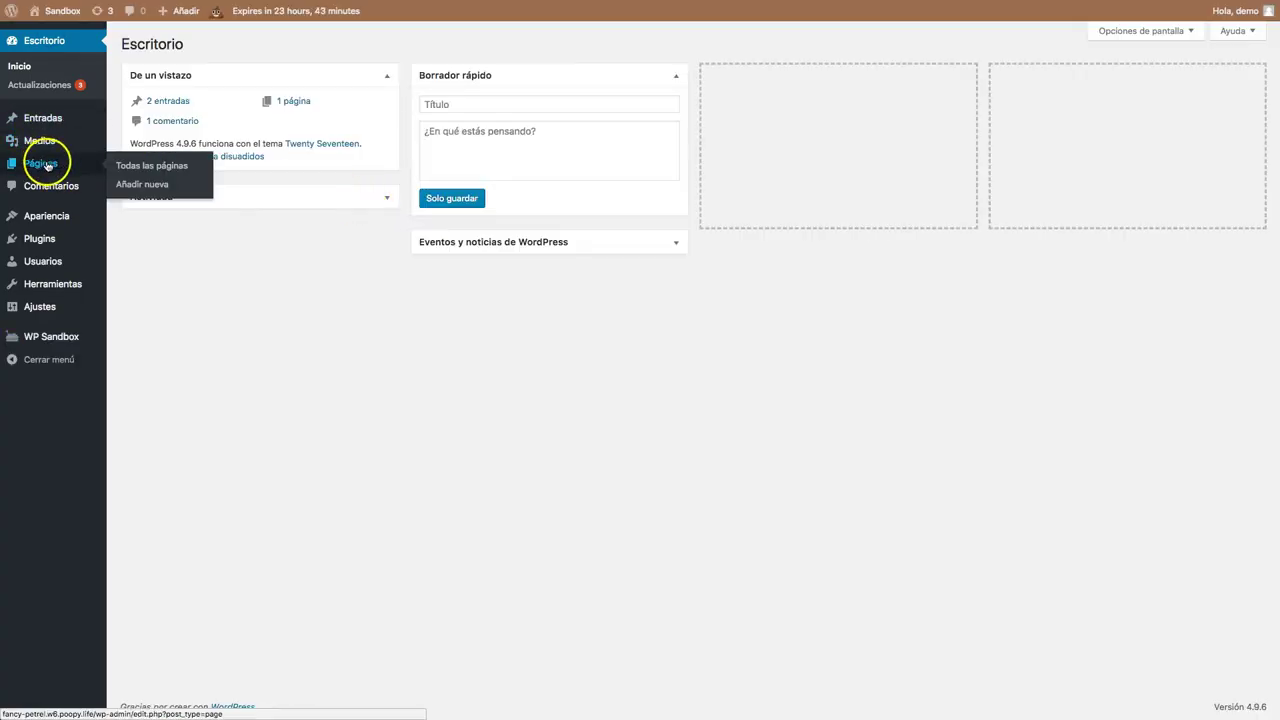
left_click(140, 166)
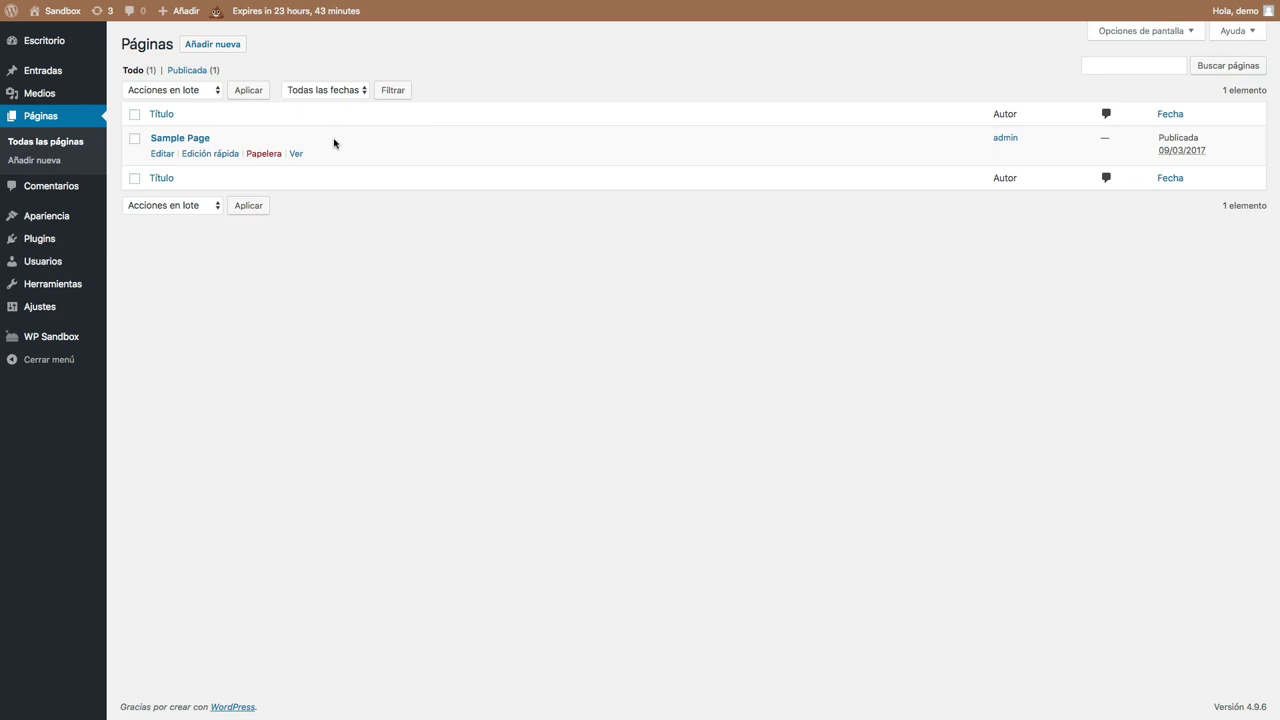
left_click(206, 44)
Title the page 'Contacto' and write two body lines with the author's website and contact e-mail.
left_click(186, 74)
type("Contacto")
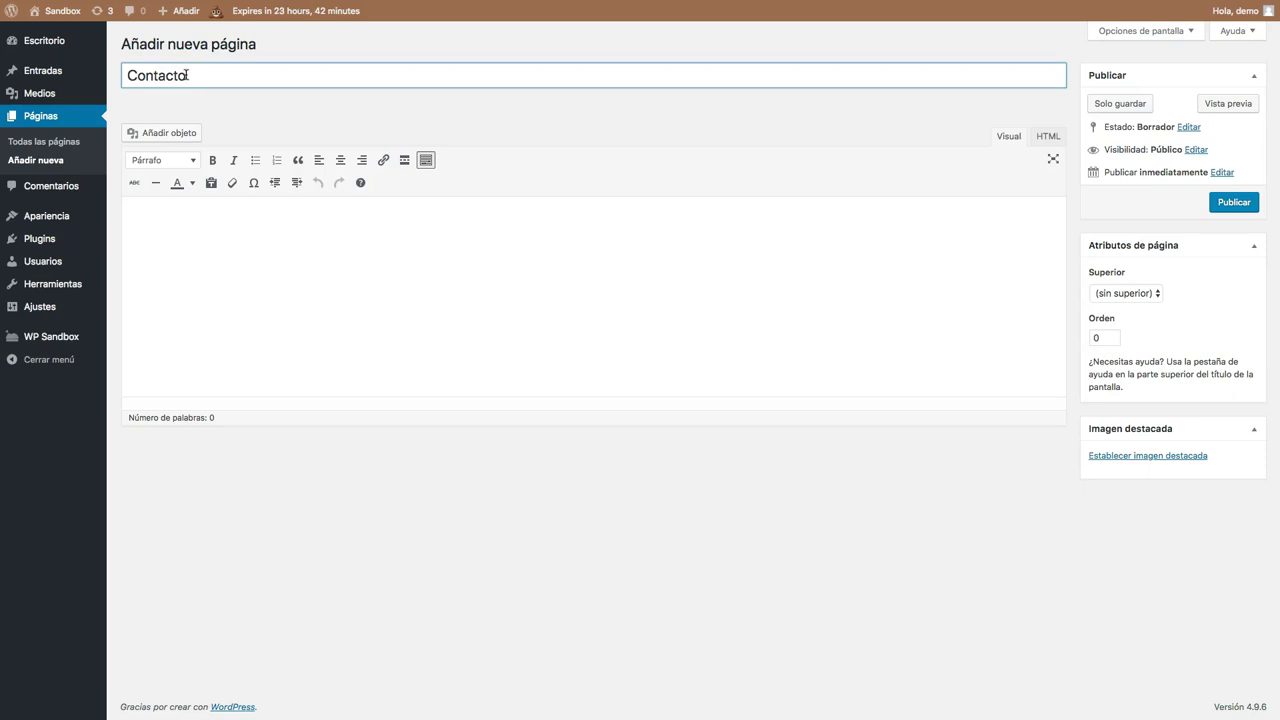
left_click(289, 237)
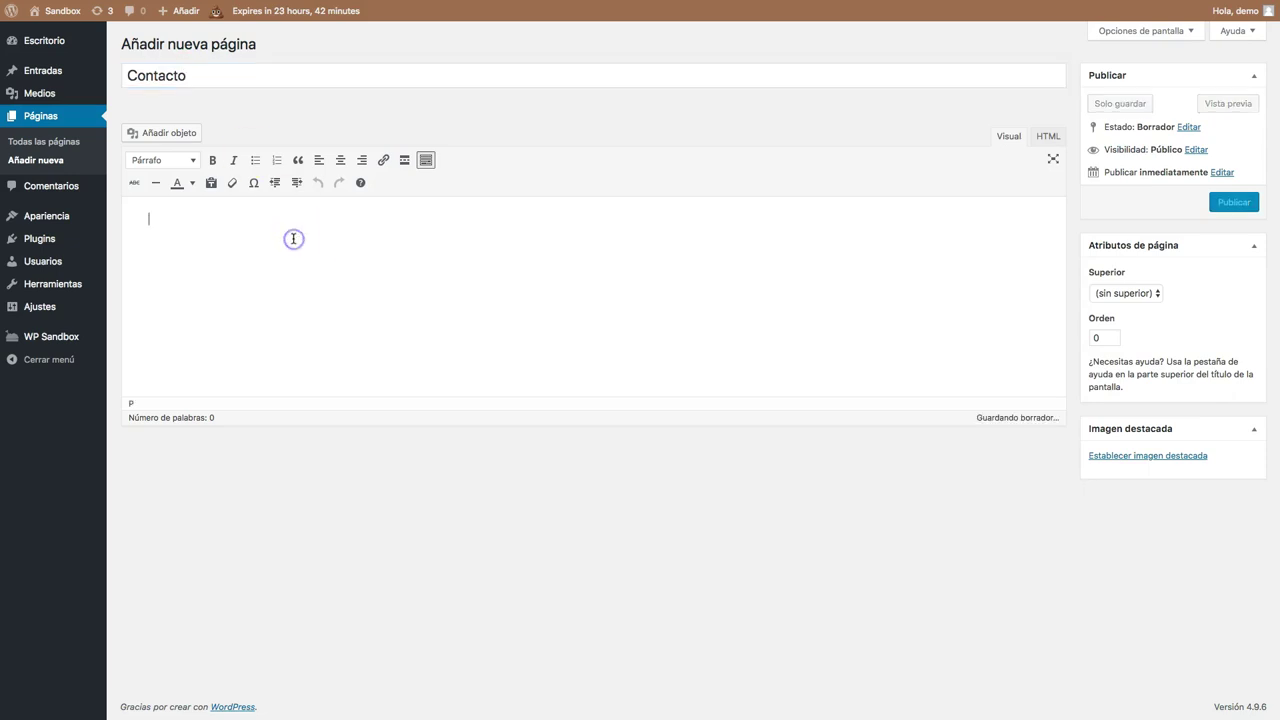
type("ME")
key("BackSpace")
type("e pued")
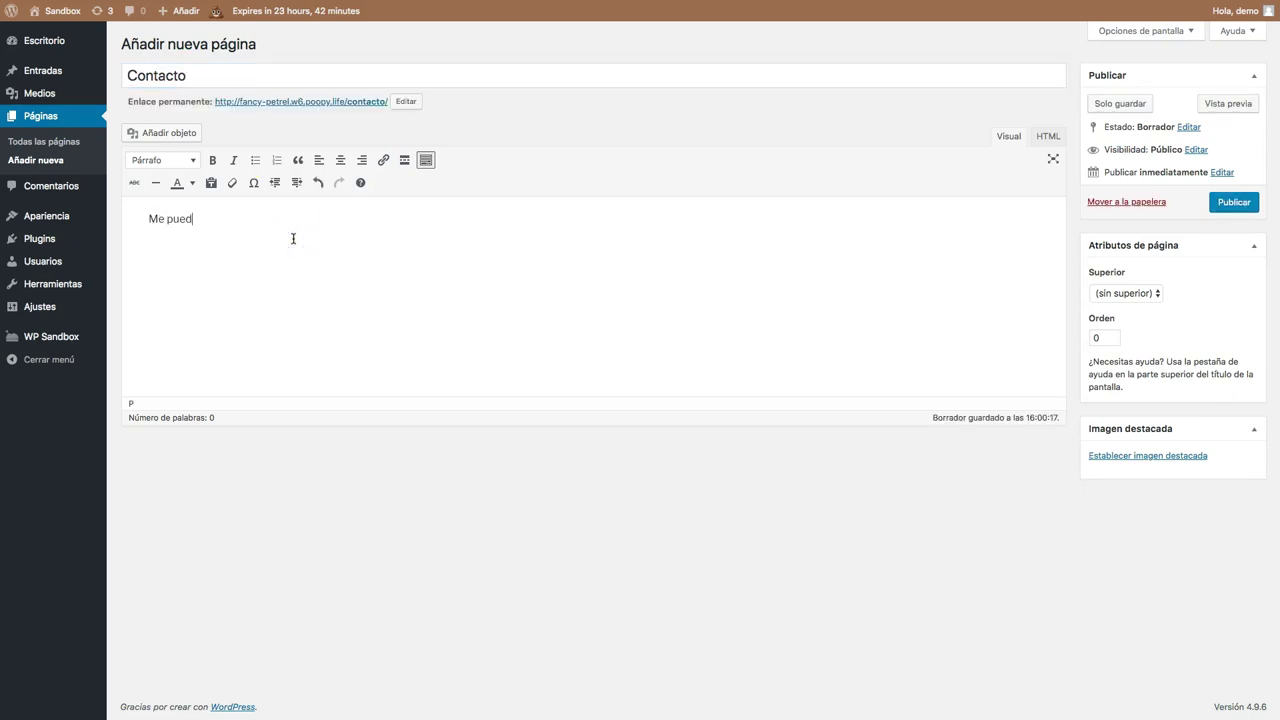
type("es encontrar en emiliopm.com")
key("Return")
type("Mi")
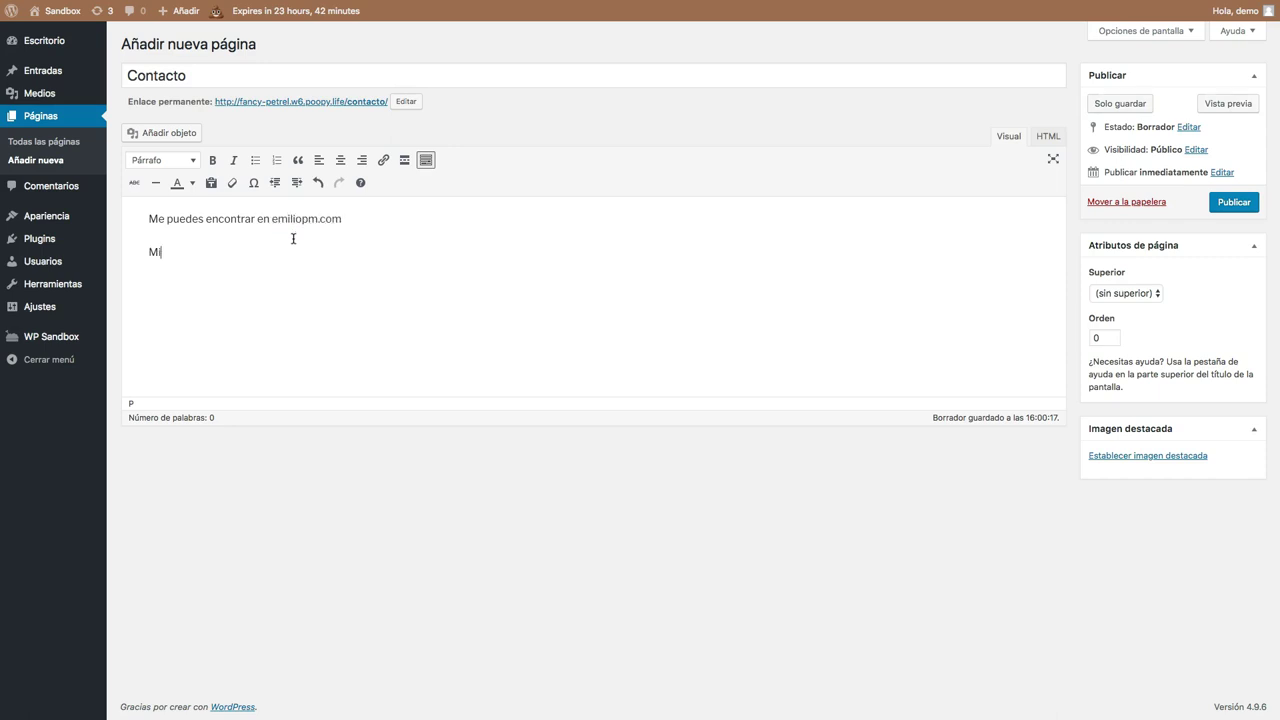
key("Return")
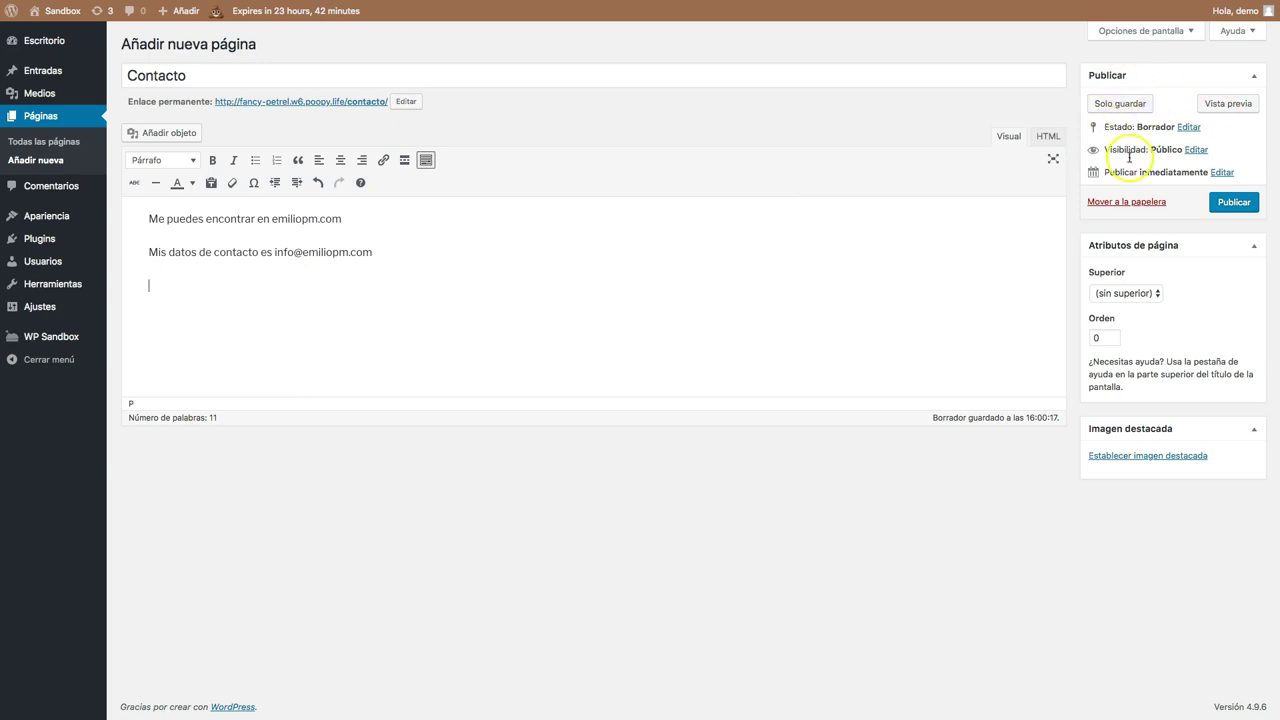
Review the parent page options and leave the page order at 0.
left_click(1132, 293)
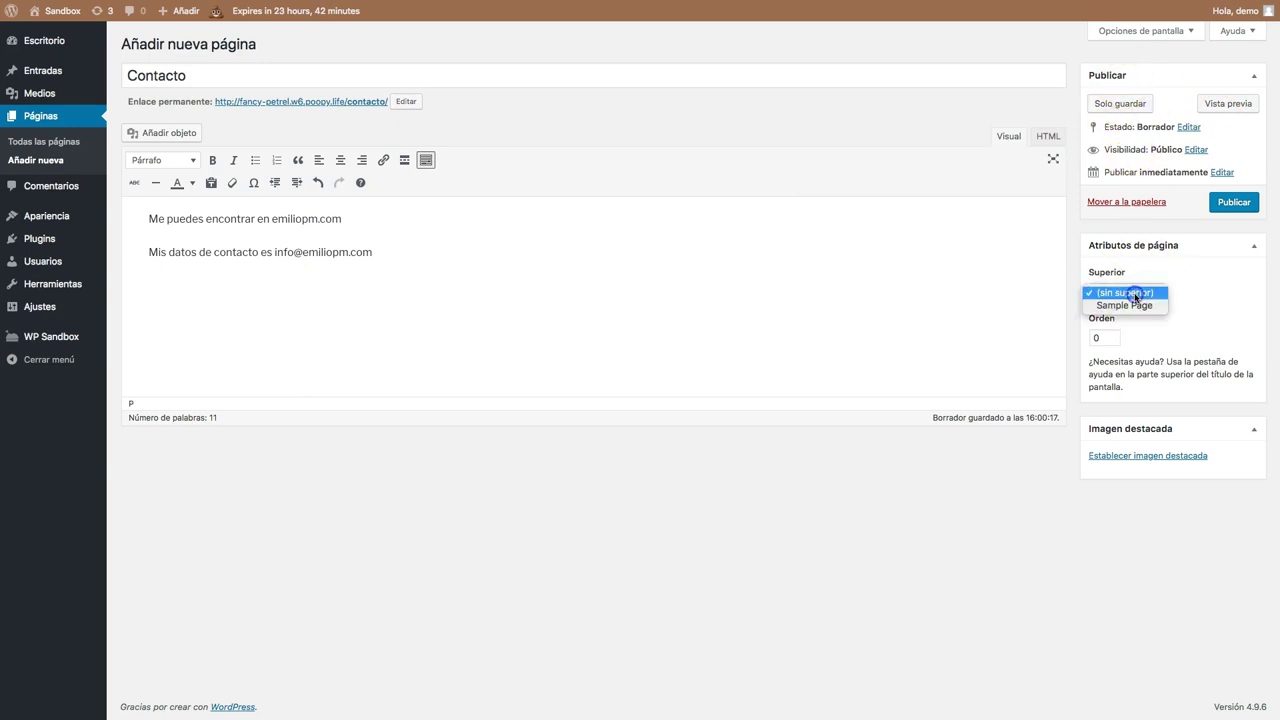
left_click_drag(1137, 284, 1139, 311)
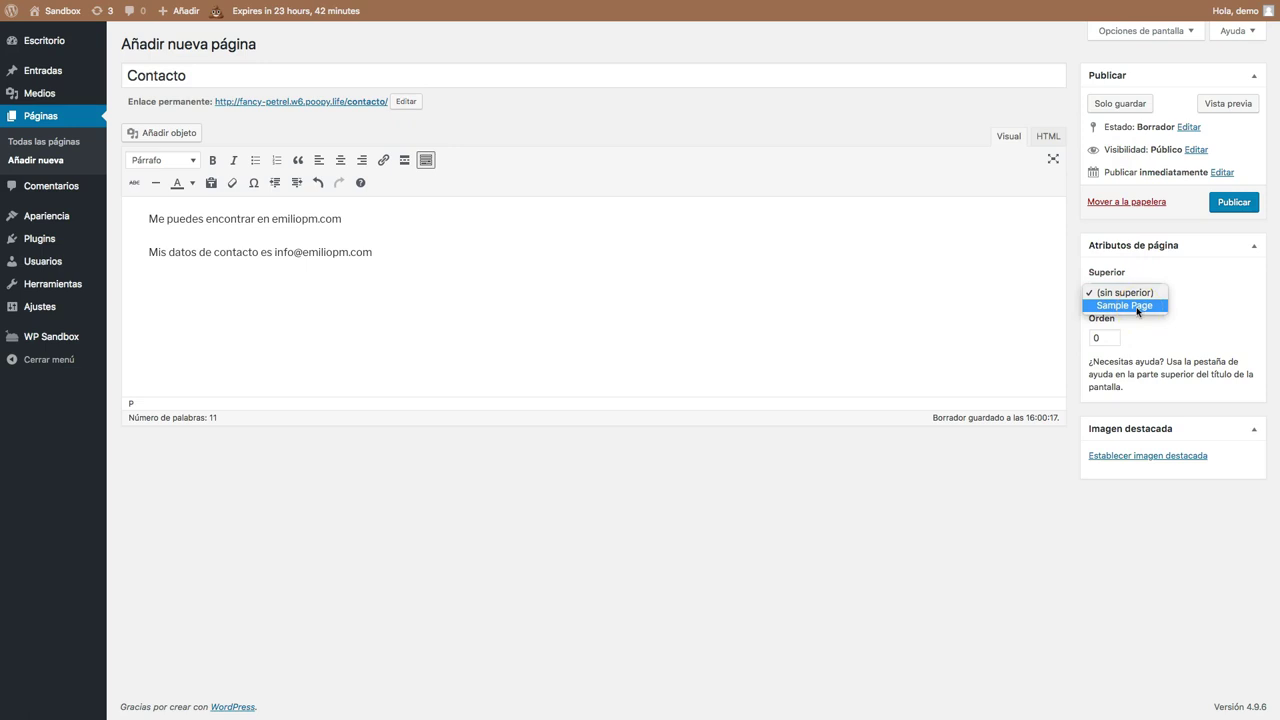
left_click(1100, 337)
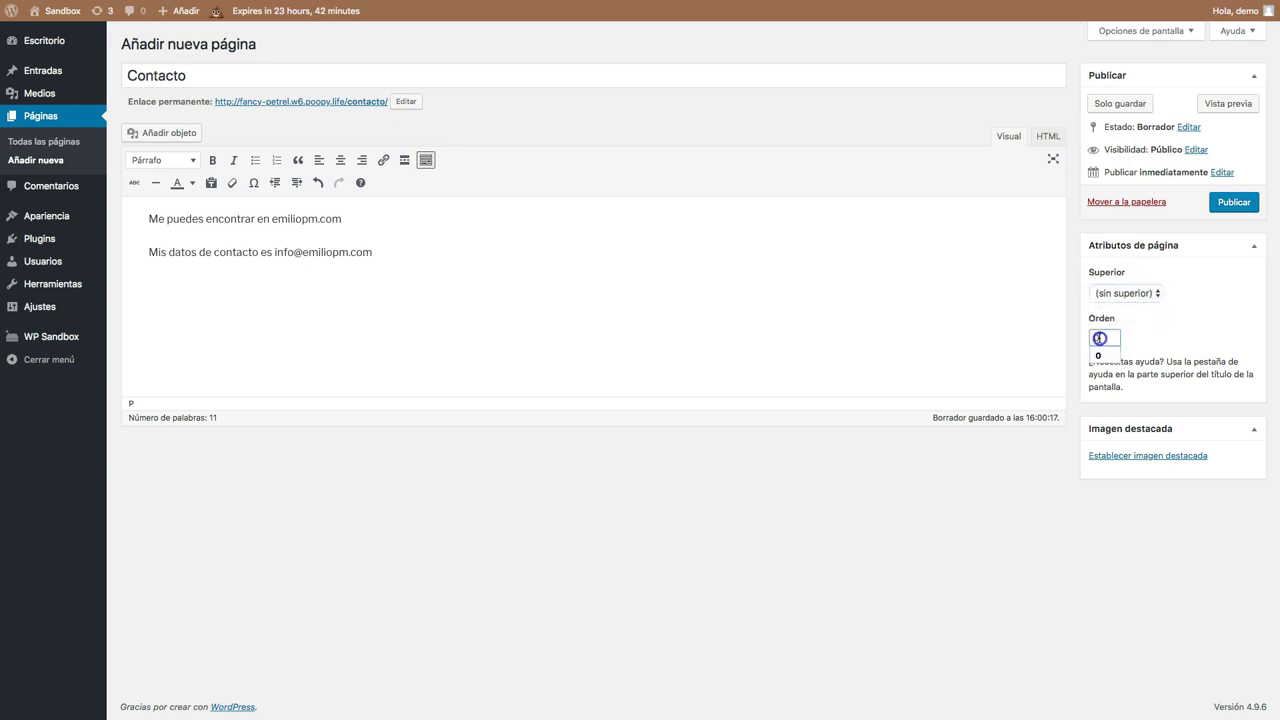
left_click(1160, 342)
Publish the Contacto page and view it on the live site.
left_click(1238, 203)
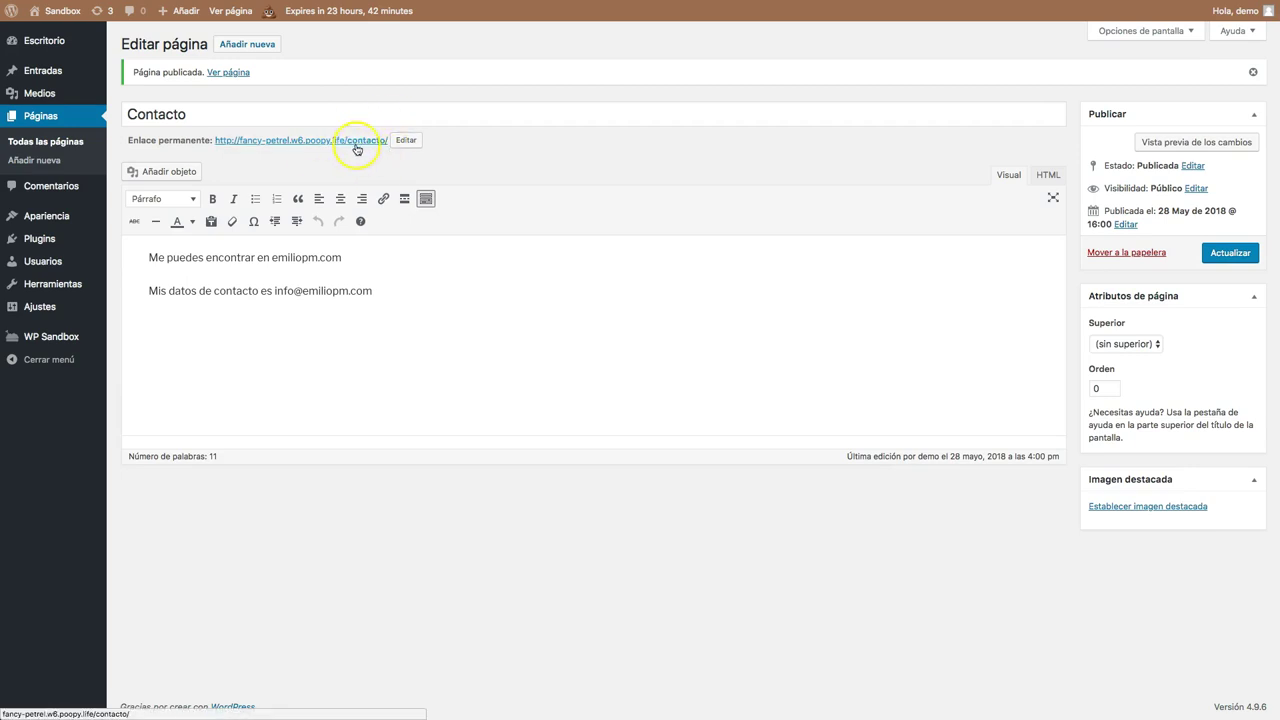
left_click(233, 15)
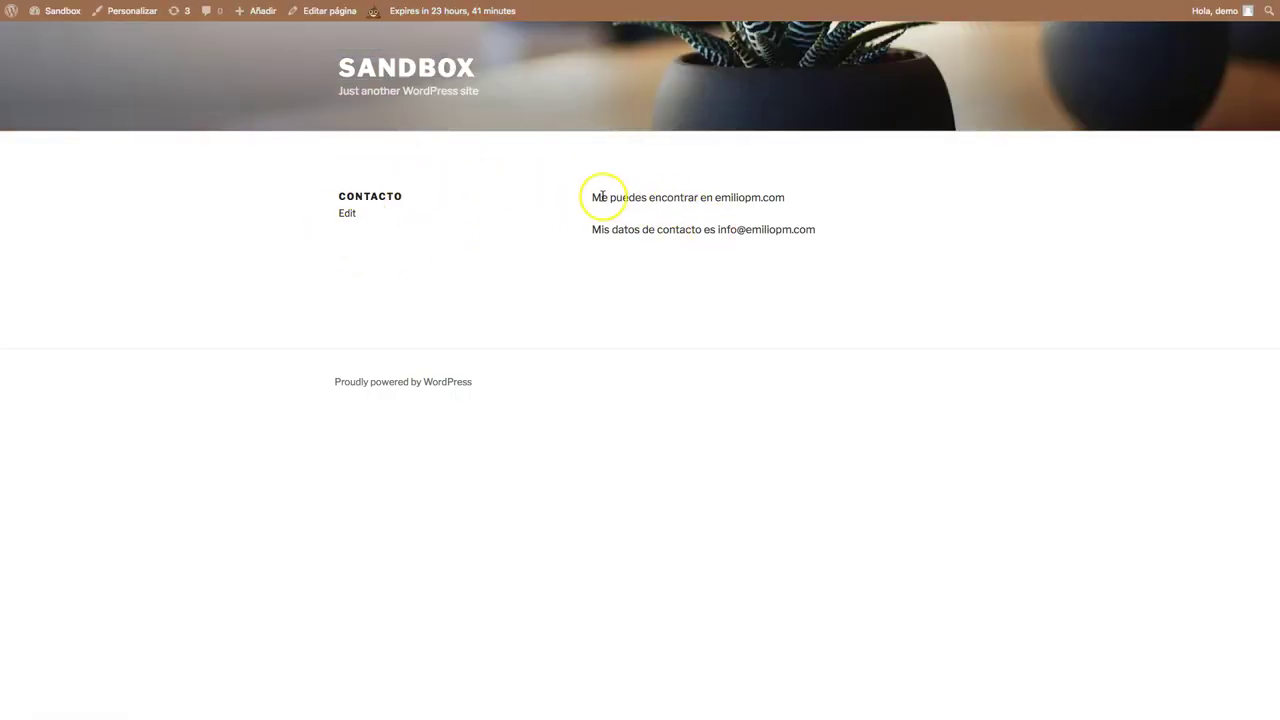
left_click_drag(602, 196, 783, 231)
left_click(736, 199)
left_click_drag(363, 197, 731, 251)
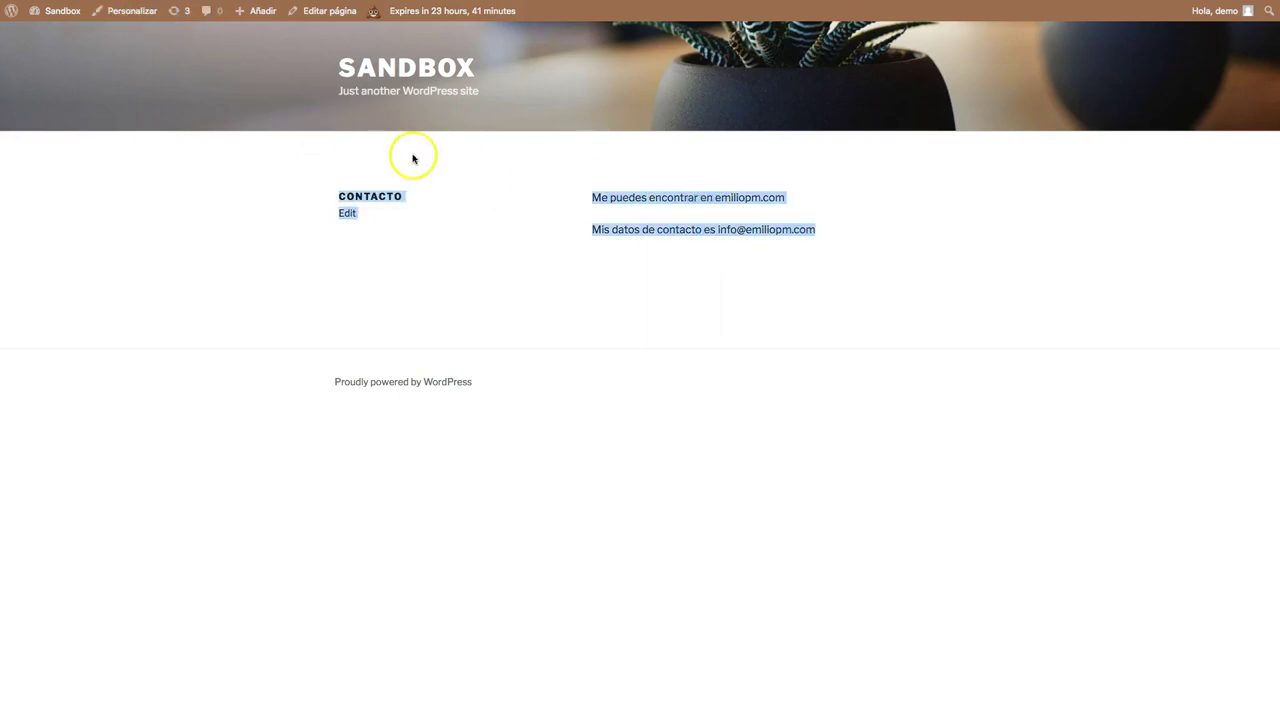
Return to the SANDBOX homepage and scroll through it.
left_click(403, 62)
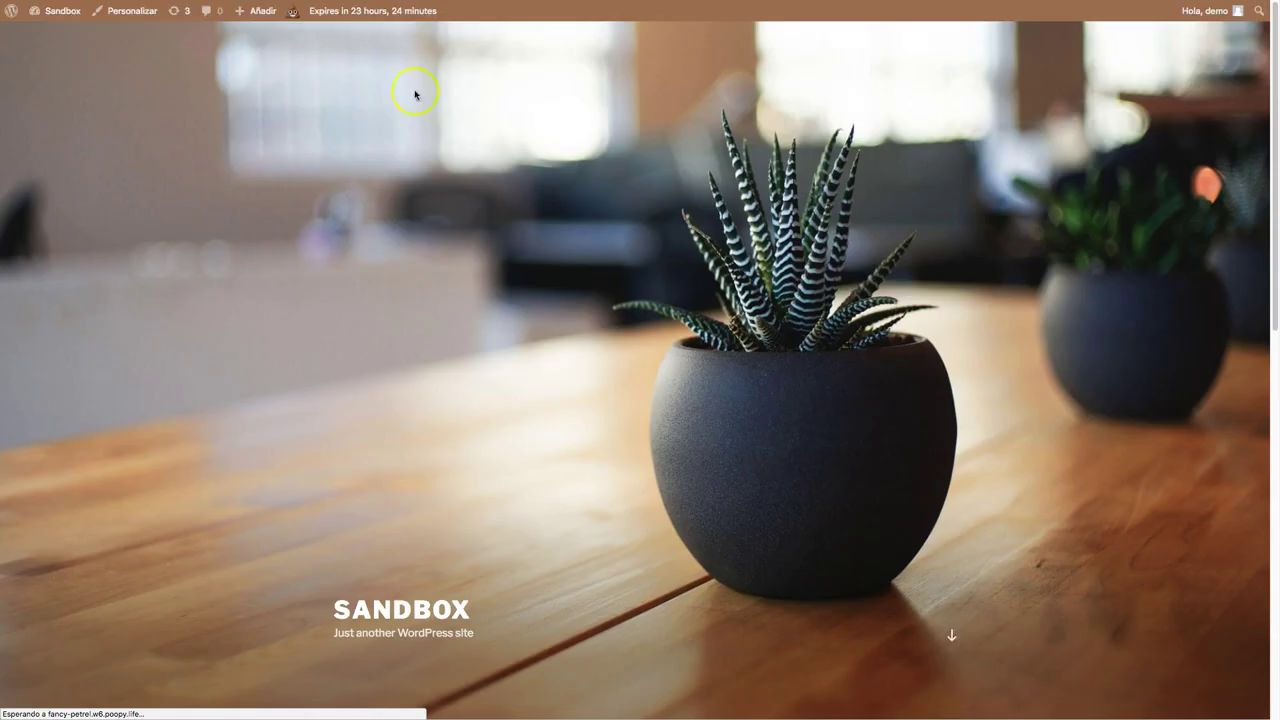
scroll(694, 229, "down", 5)
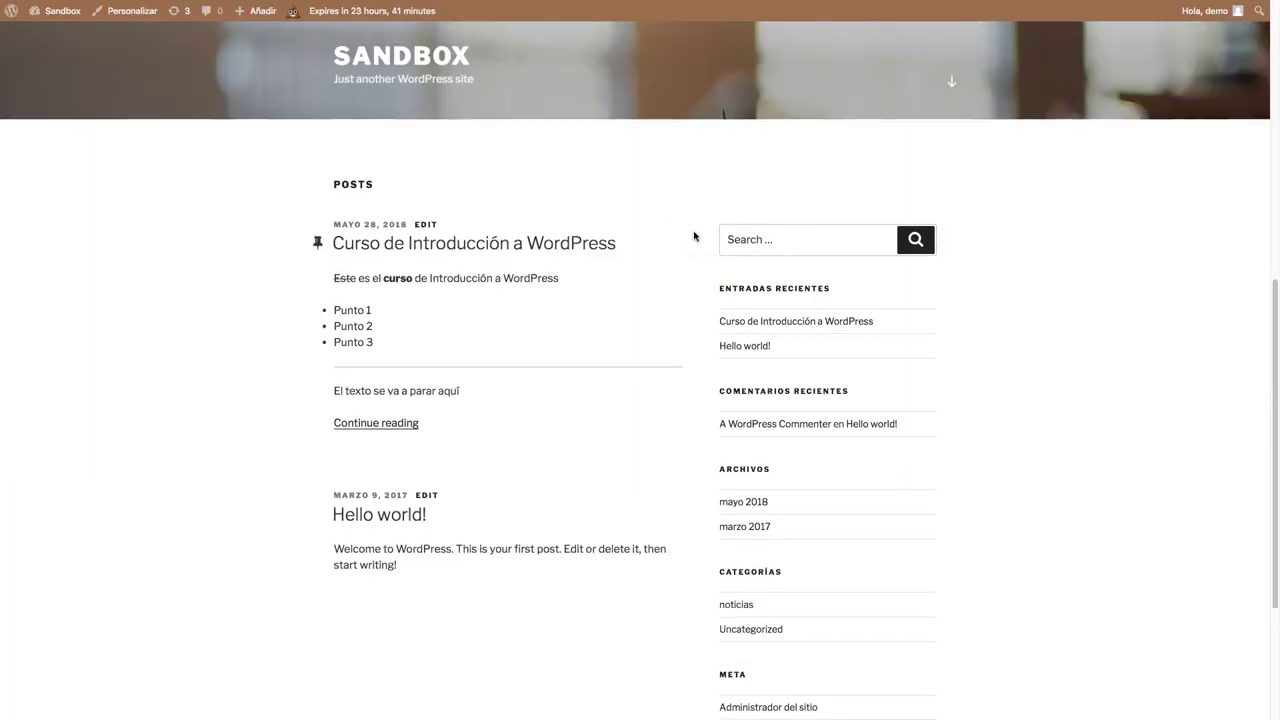
scroll(694, 236, "up", 1)
scroll(694, 236, "down", 3)
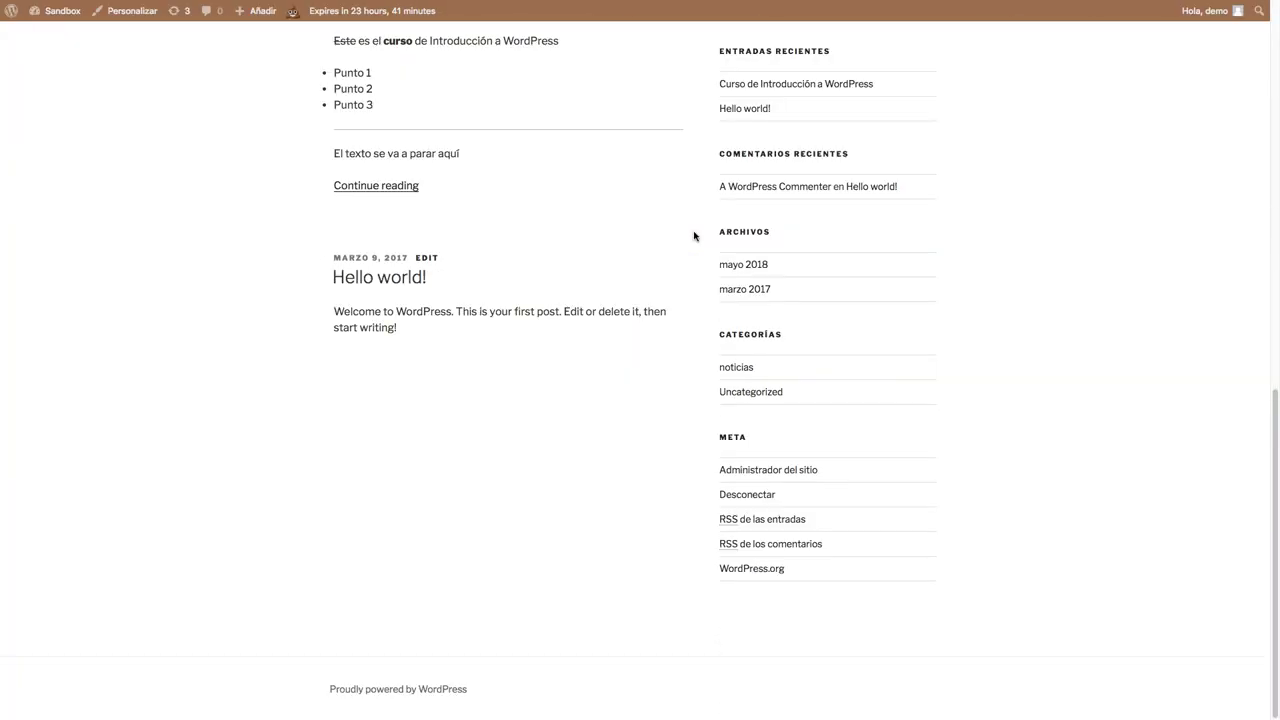
scroll(694, 236, "up", 10)
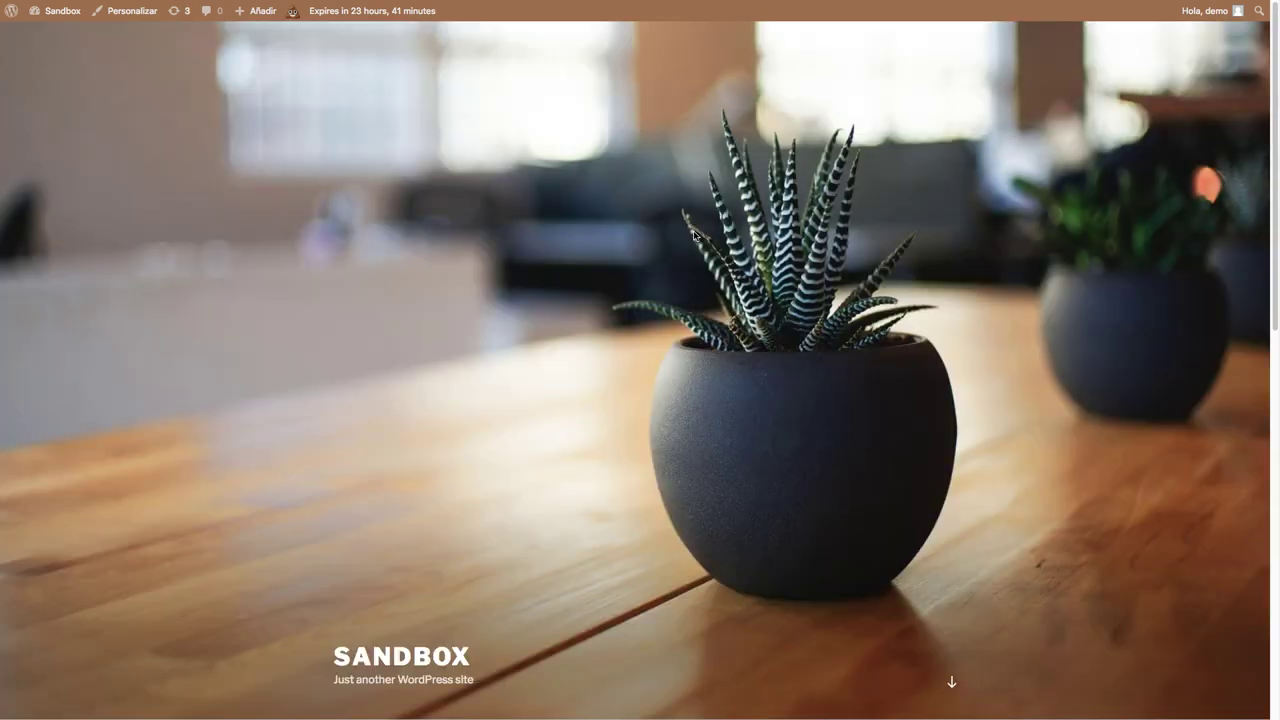